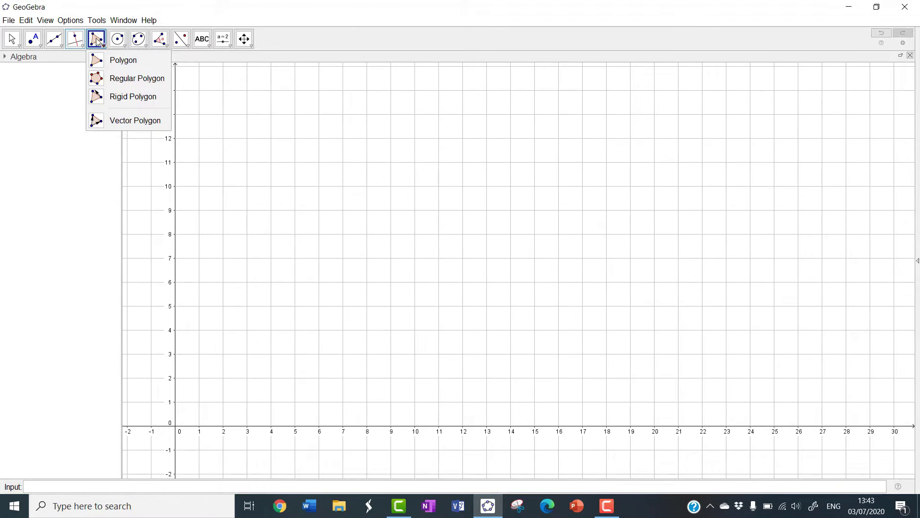
Draw a triangle polygon with vertices at (2, 3), (5, 1) and (6, 5)
left_click(109, 66)
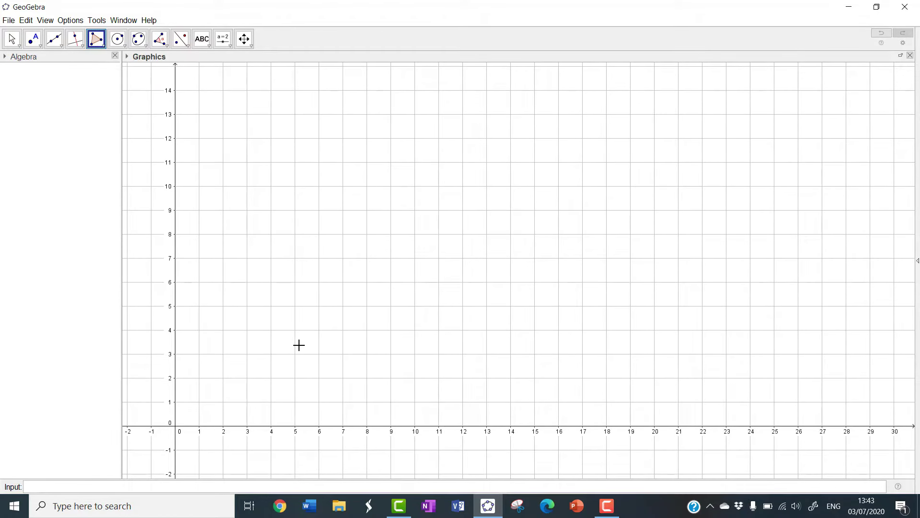
left_click(223, 354)
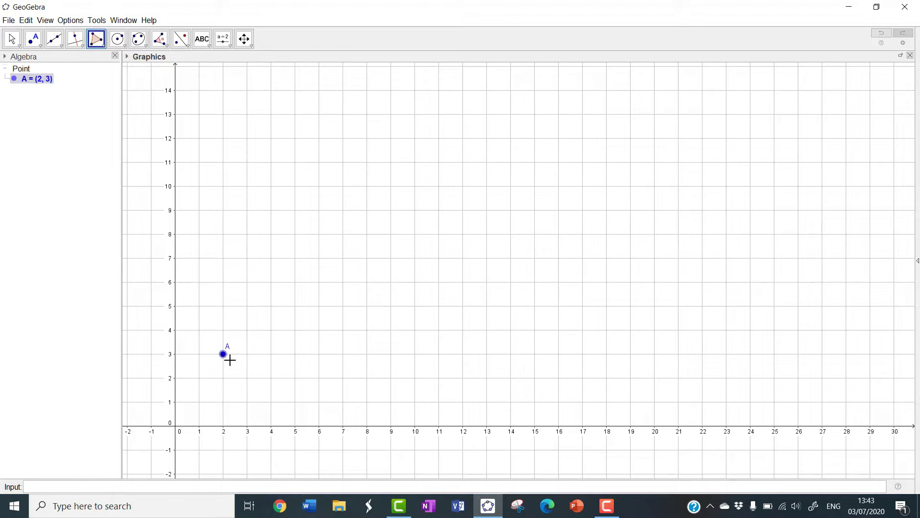
left_click(294, 402)
left_click(318, 305)
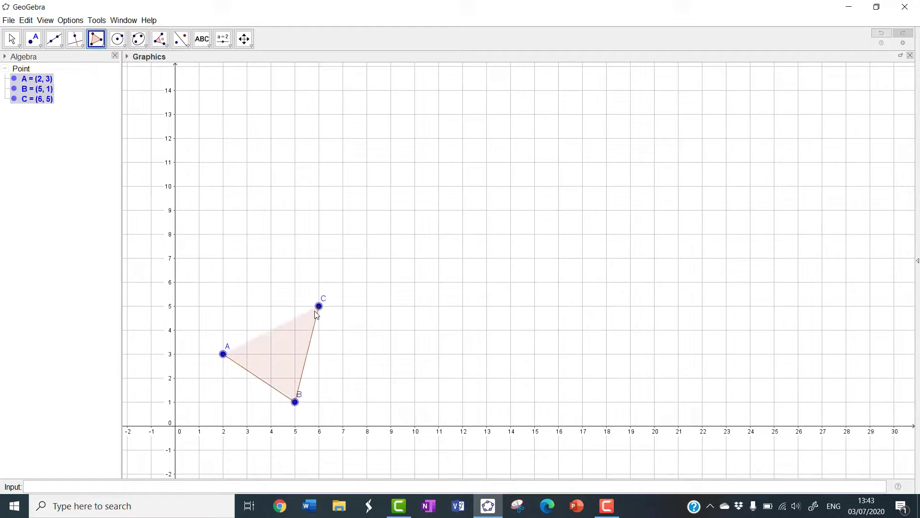
left_click(224, 354)
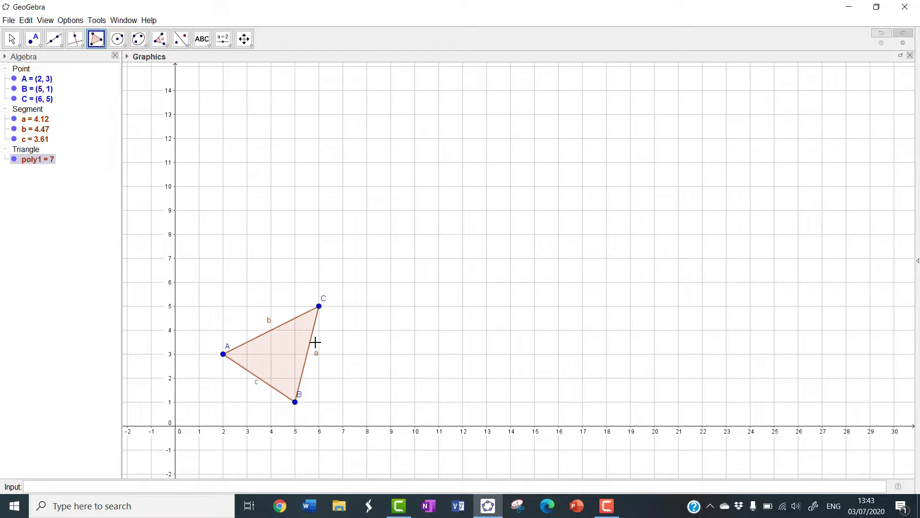
Hide the labels of the triangle's three sides, toggling them on and off once to compare
right_click(28, 111)
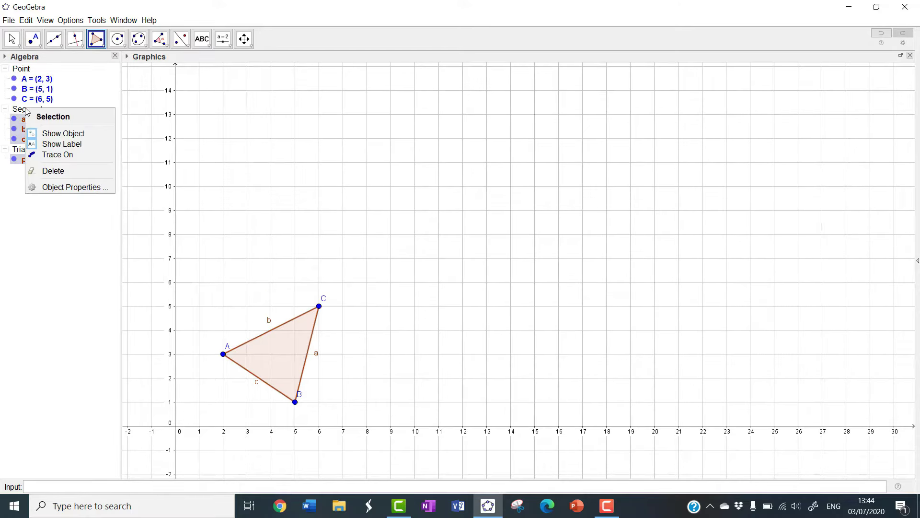
left_click(47, 147)
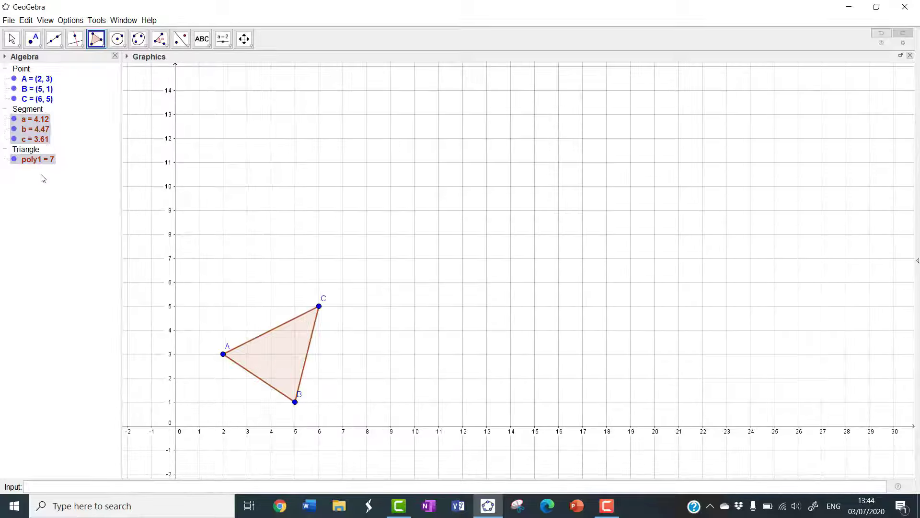
right_click(31, 110)
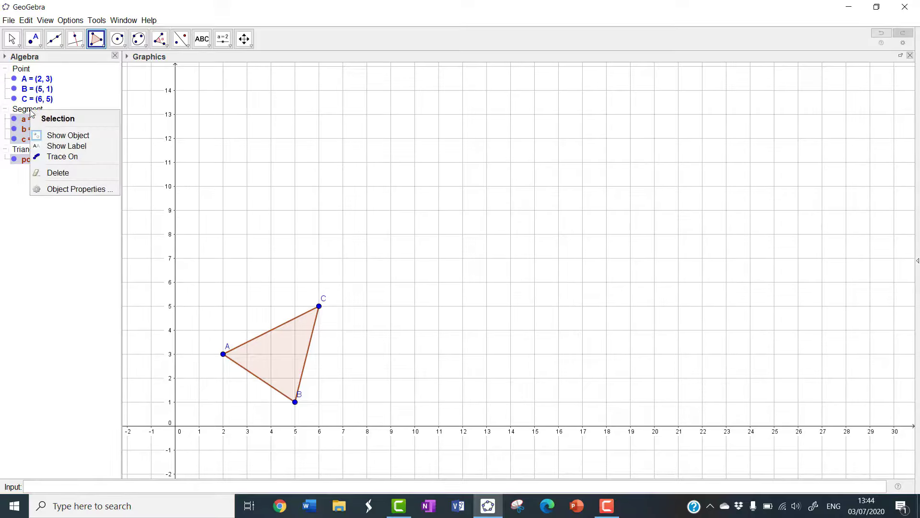
left_click(59, 146)
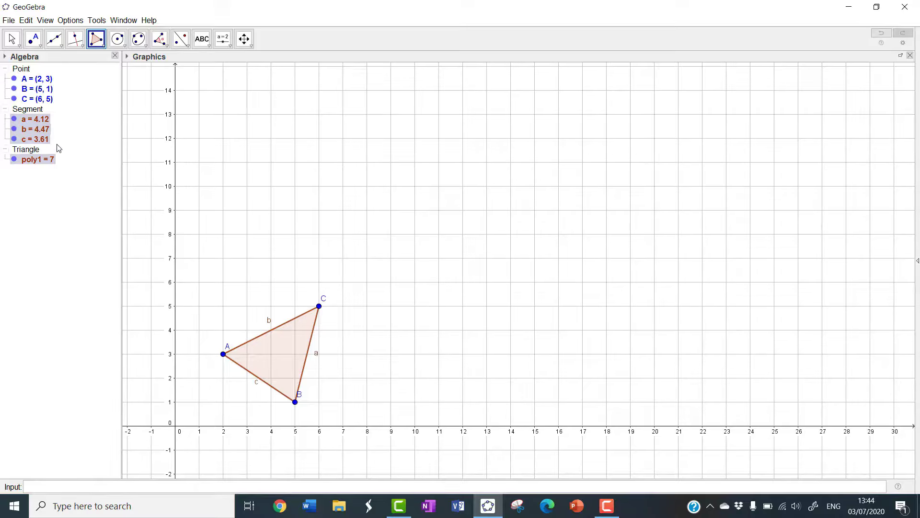
right_click(26, 111)
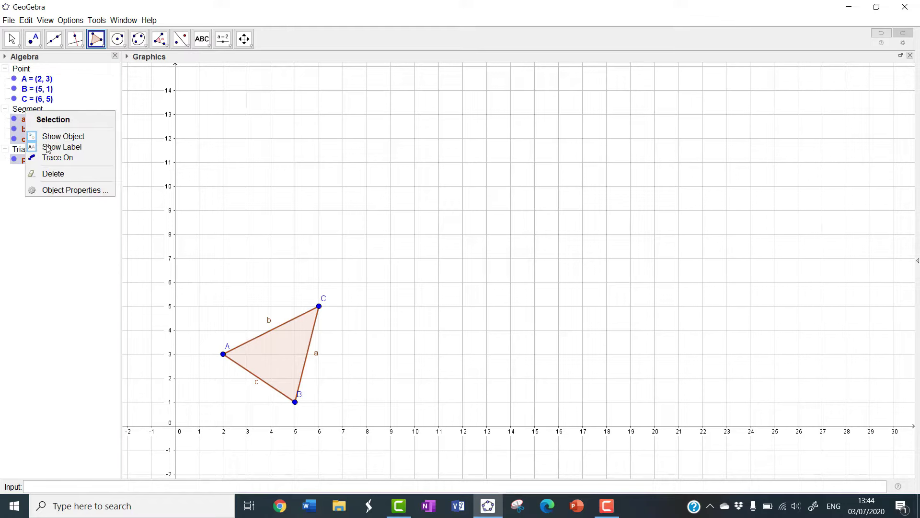
left_click(56, 148)
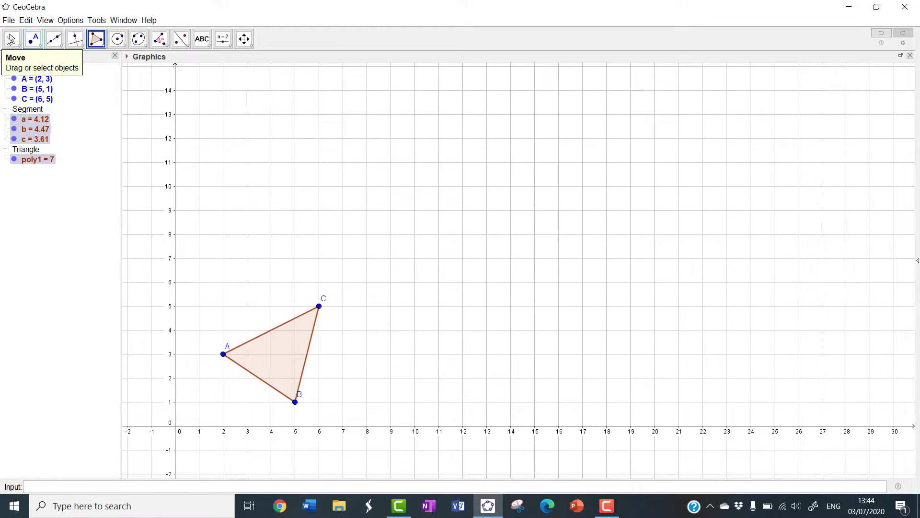
Move the labels of vertices B and A outside the triangle, B's beside its point and A's above its point
left_click(12, 40)
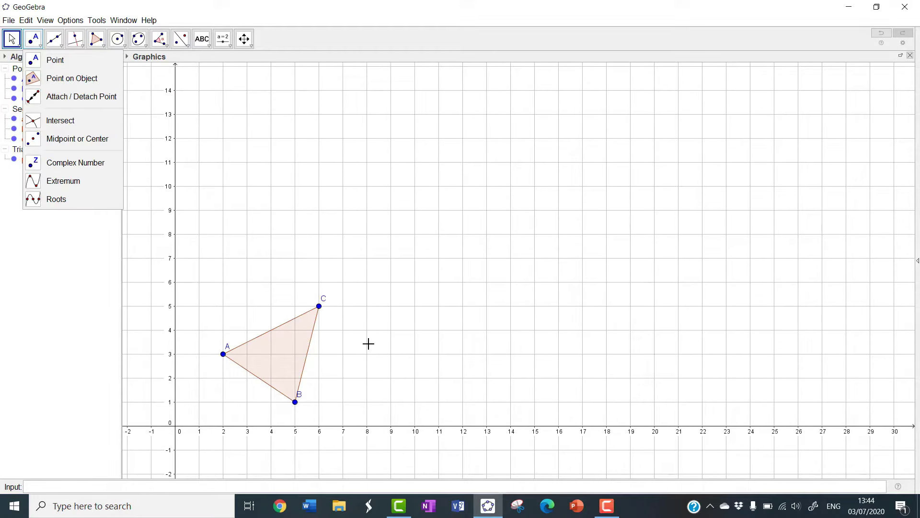
left_click(303, 402)
left_click_drag(303, 402, 305, 408)
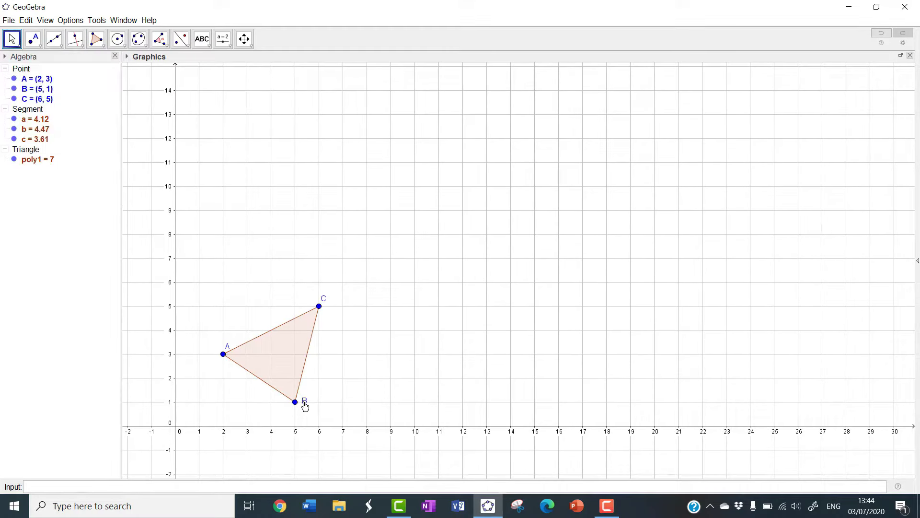
left_click_drag(228, 351, 220, 349)
Create a number slider named Translasi ranging from 0 to 5 above the triangle, and set it to 2.4
left_click(219, 42)
left_click(220, 41)
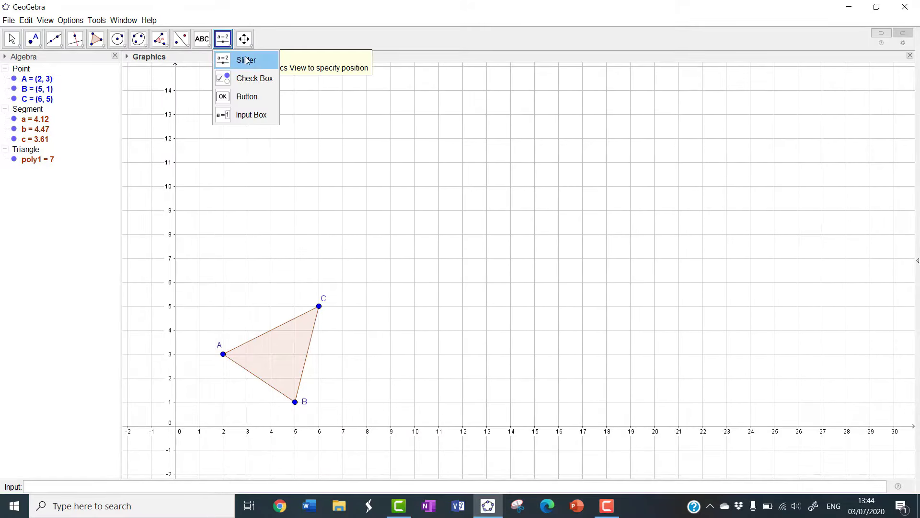
left_click(245, 60)
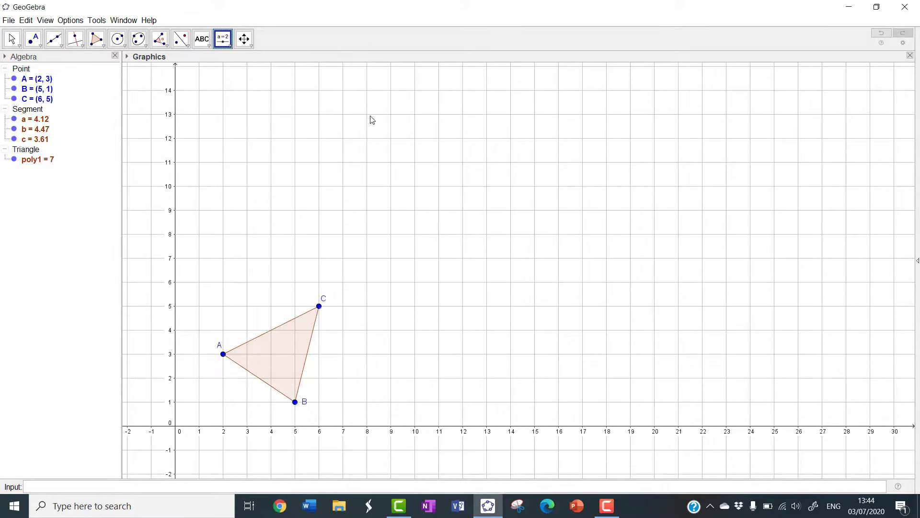
left_click(425, 126)
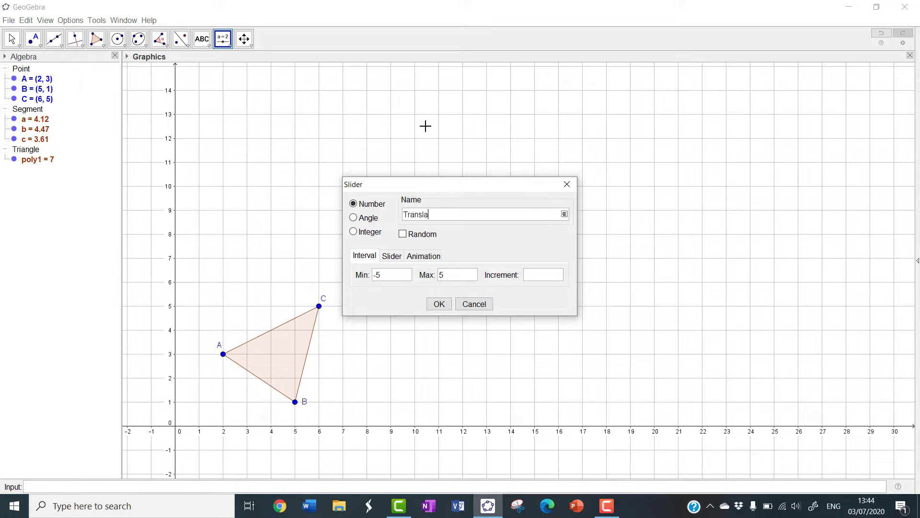
type("Translasi")
left_click(389, 278)
left_click(438, 303)
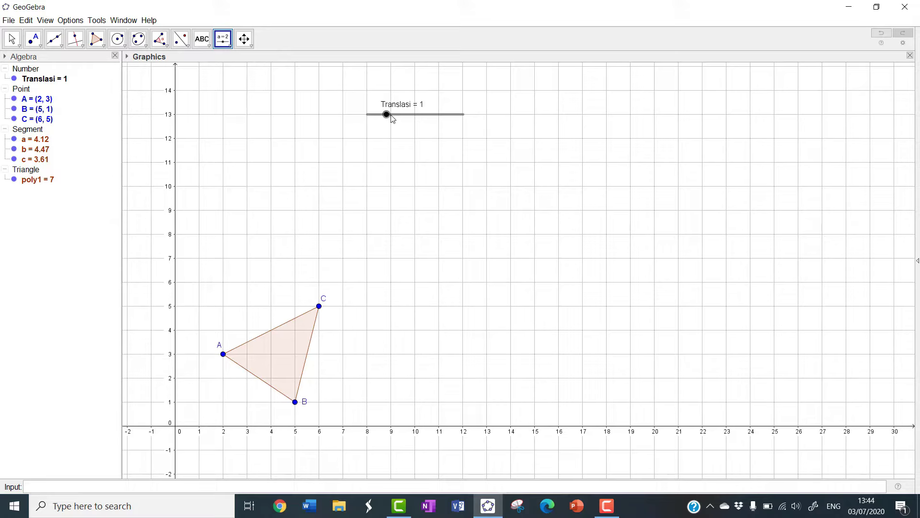
left_click_drag(392, 119, 415, 125)
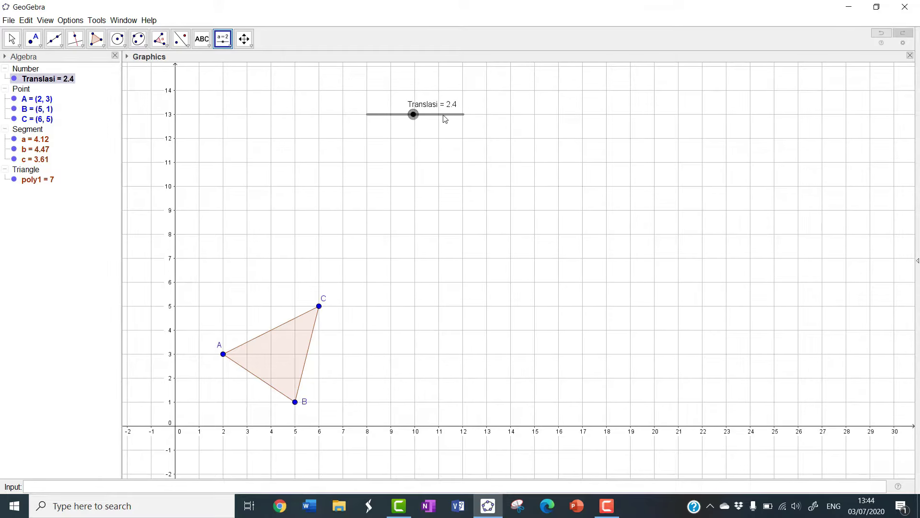
Create a segment with given length Translasi, starting at about (13.28, 10.96)
left_click(62, 46)
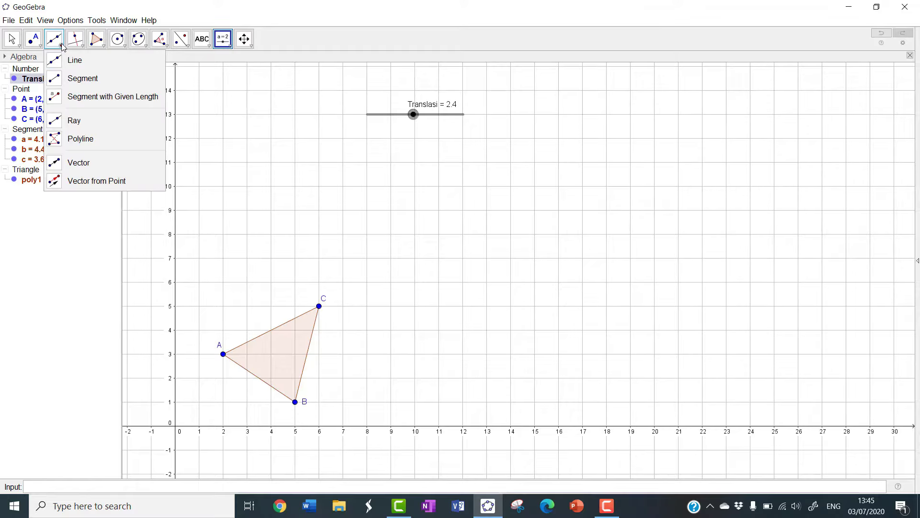
left_click(83, 99)
left_click(494, 163)
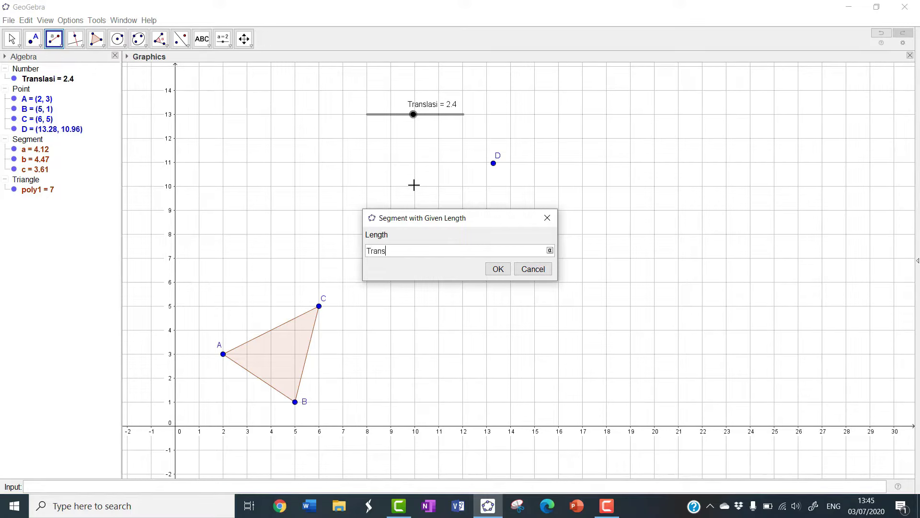
key("Return")
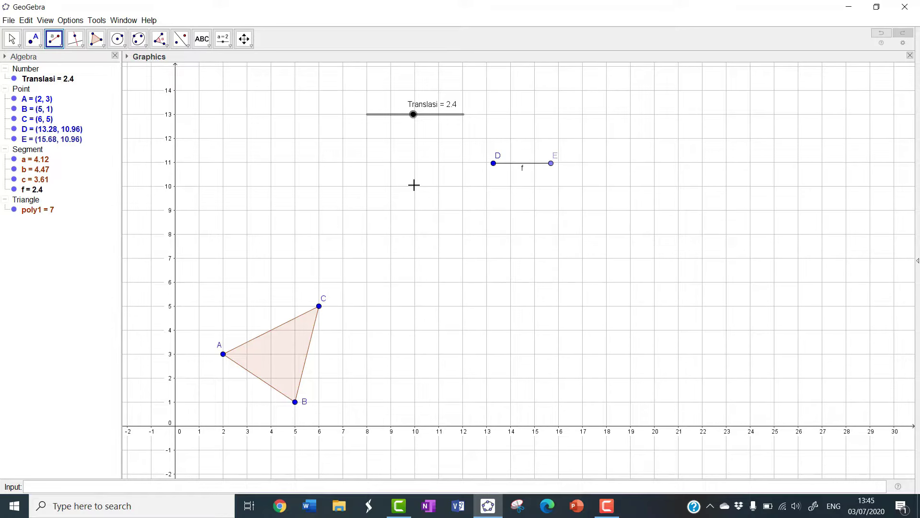
Set the Translasi slider to 5 and reposition the segment to run from (13, 8) to (16, 12)
left_click_drag(414, 119, 451, 122)
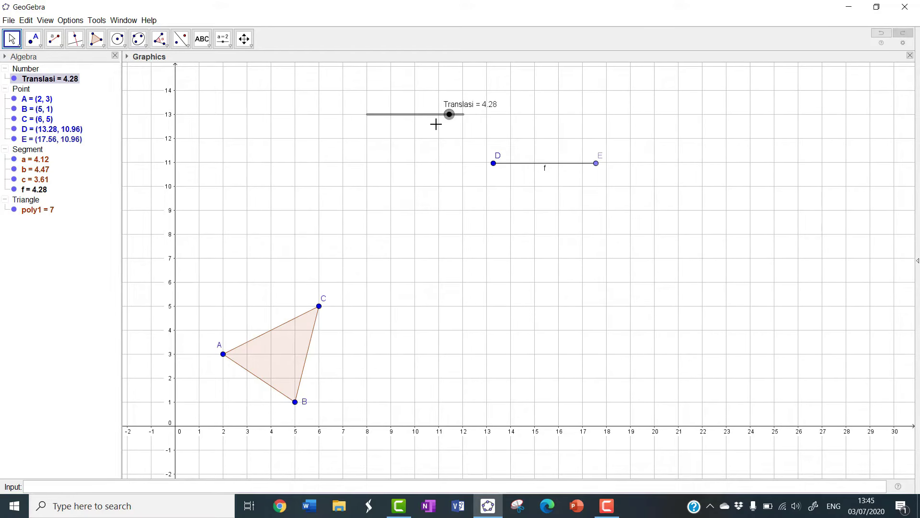
left_click_drag(493, 163, 487, 234)
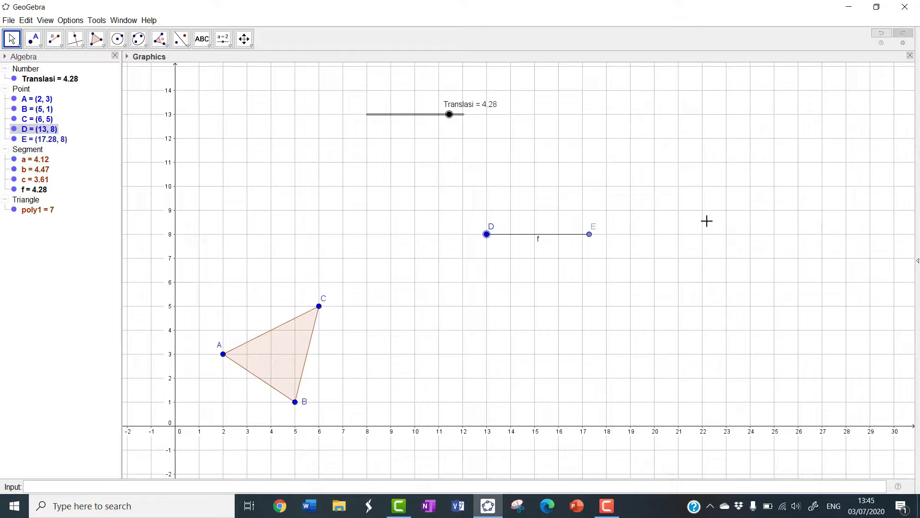
left_click_drag(590, 235, 577, 150)
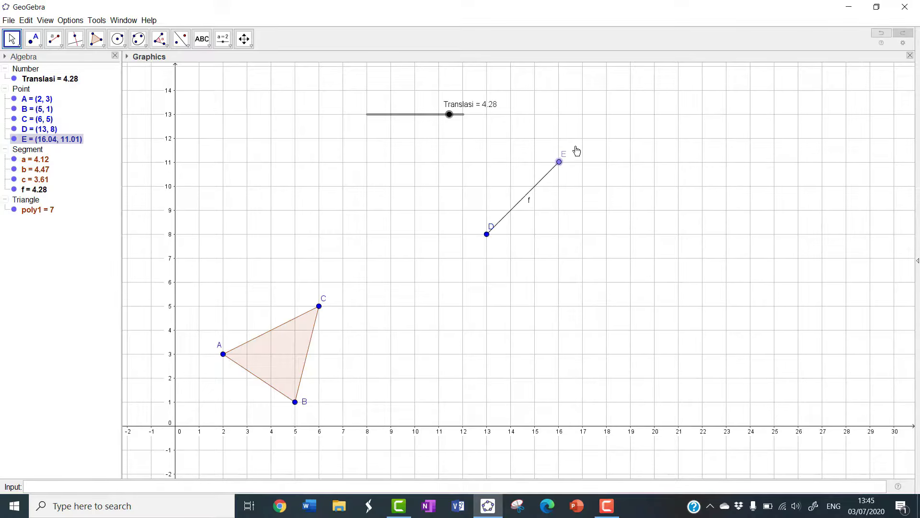
left_click_drag(450, 116, 501, 123)
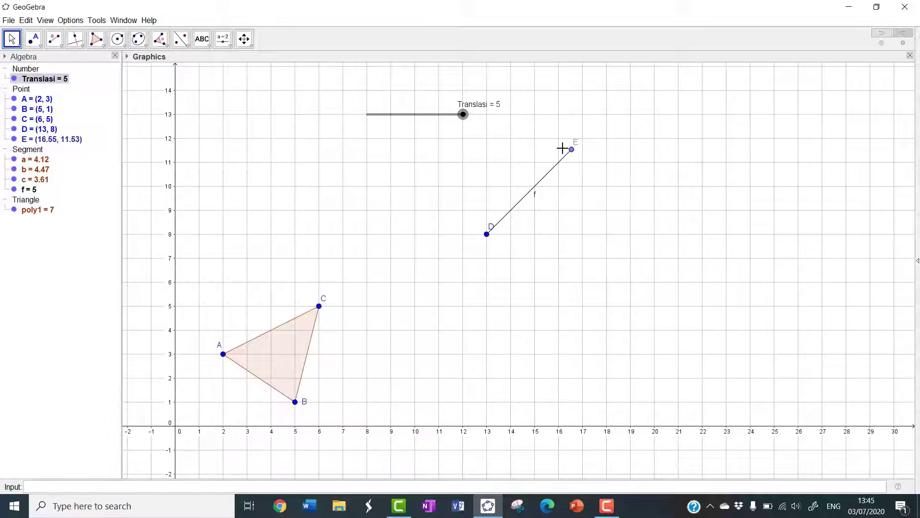
left_click_drag(572, 152, 558, 139)
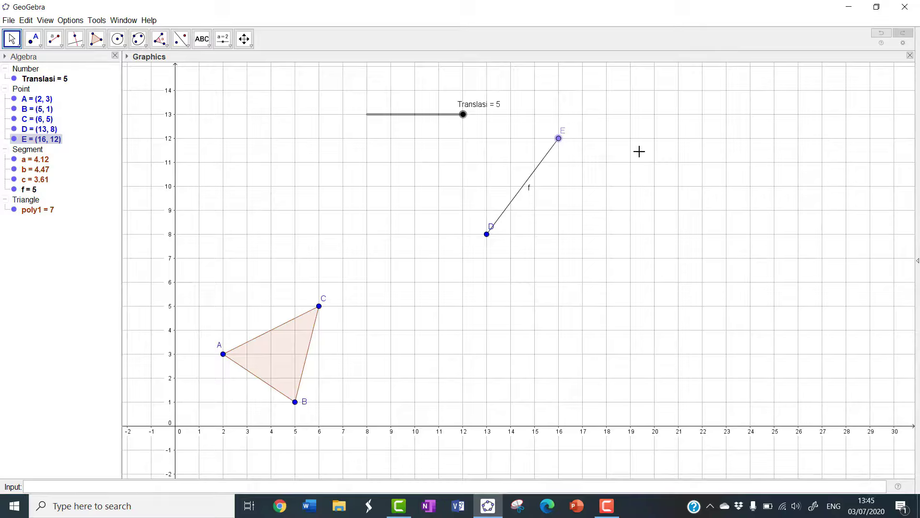
Create a vector from point D to point E and test it with the Translasi slider, ending at 5
left_click(184, 44)
left_click(188, 47)
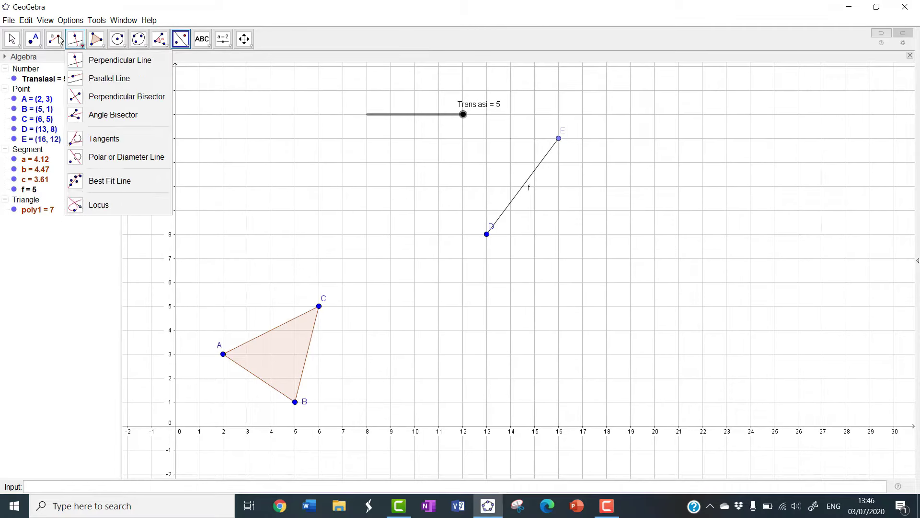
mouse_move(55, 39)
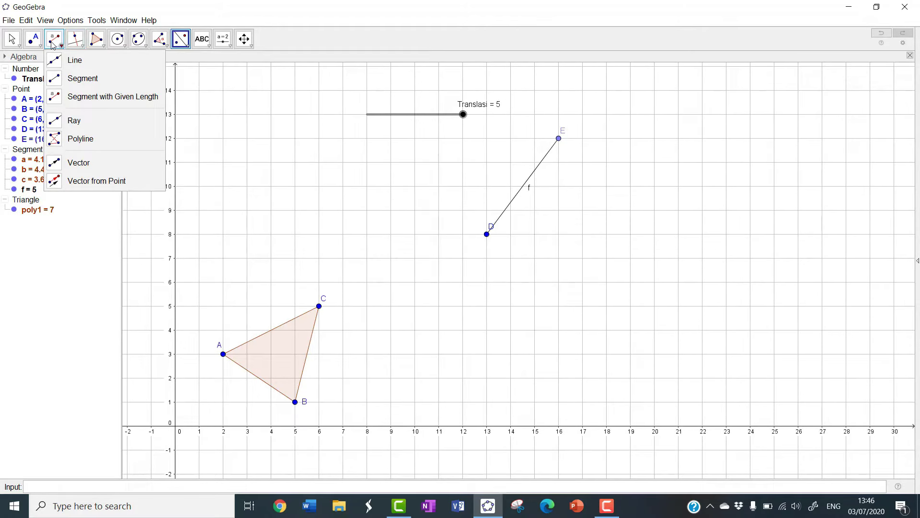
left_click(69, 164)
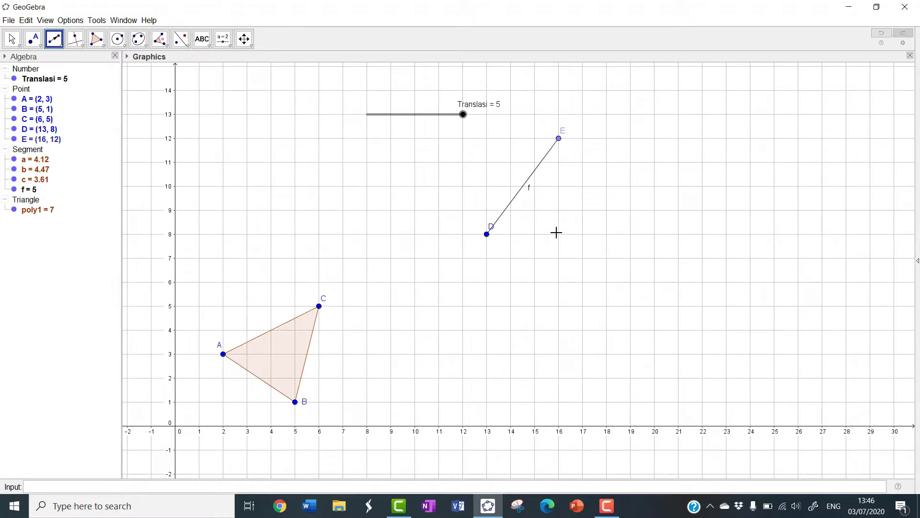
left_click(487, 234)
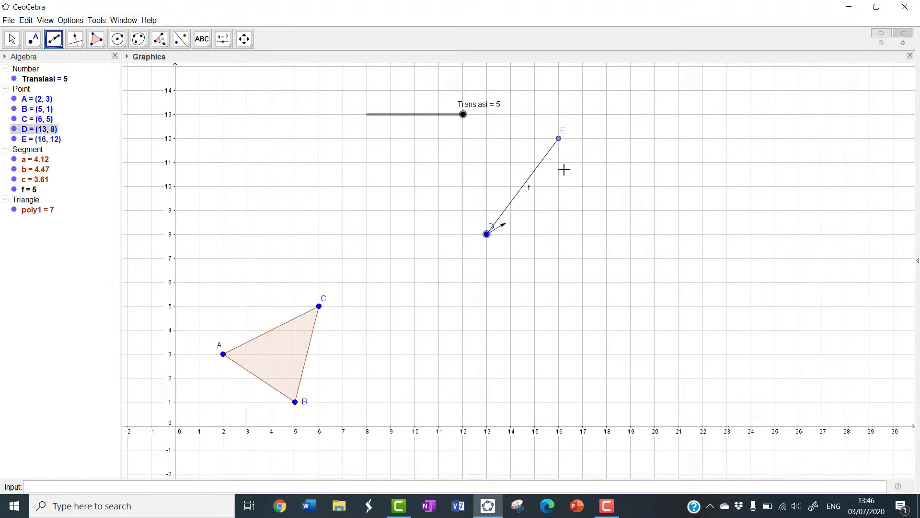
left_click(558, 138)
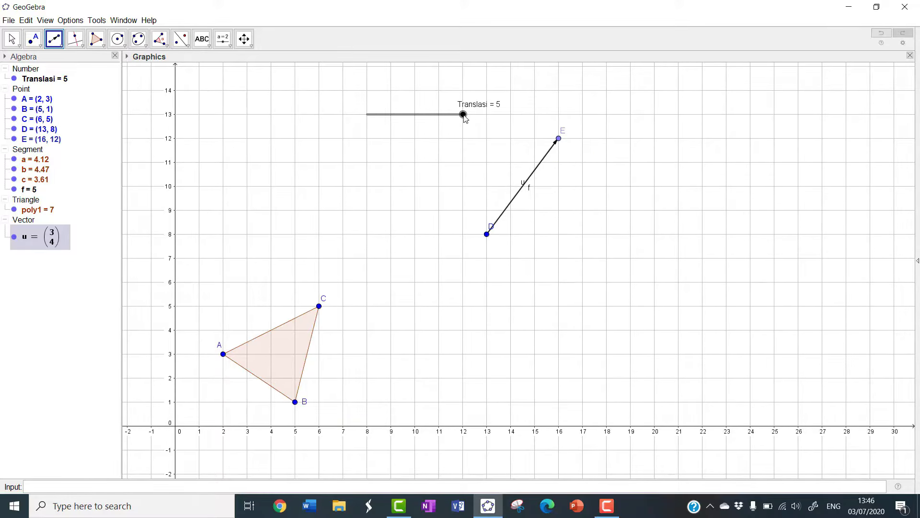
key("Escape")
left_click_drag(463, 116, 468, 140)
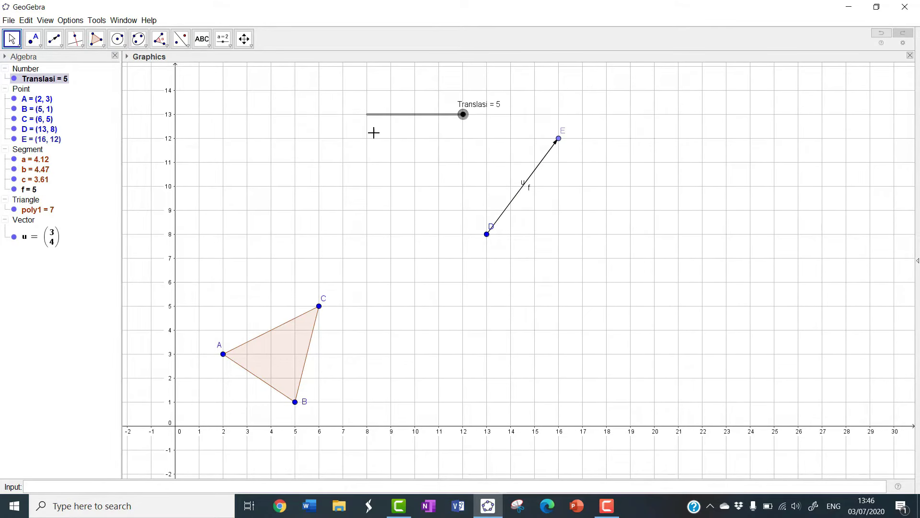
Translate triangle ABC by the vector from D to E, and vary the Translasi slider to test the translated copy
left_click(180, 40)
left_click(180, 42)
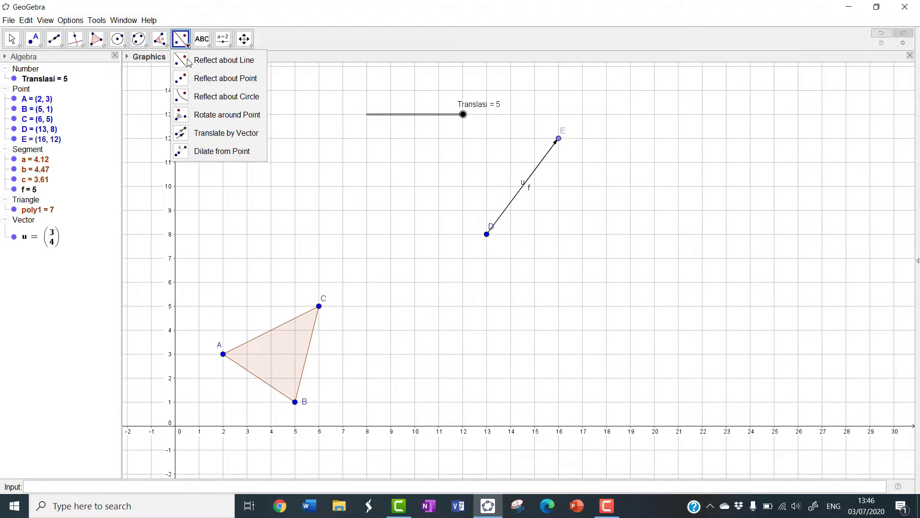
left_click(211, 138)
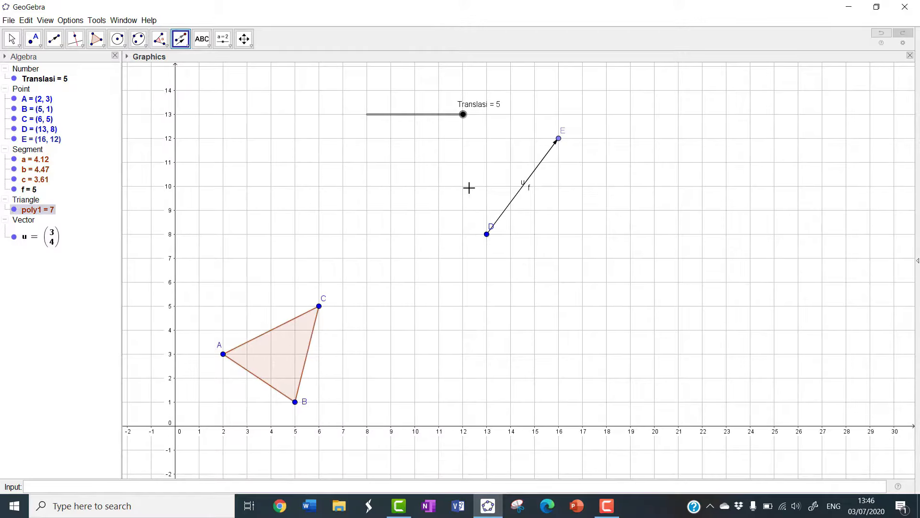
left_click(513, 204)
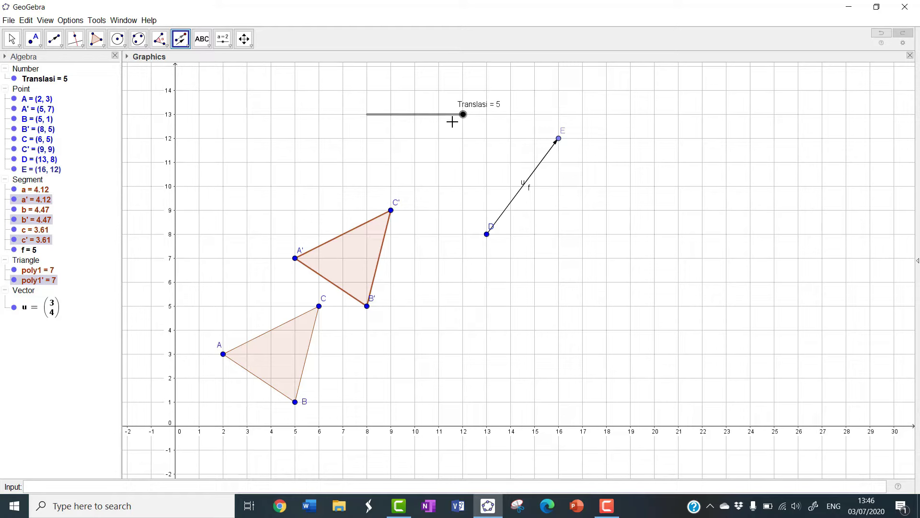
mouse_move(464, 116)
left_mouse_down()
mouse_move(349, 131)
mouse_move(367, 115)
mouse_move(404, 131)
mouse_move(476, 127)
left_mouse_up()
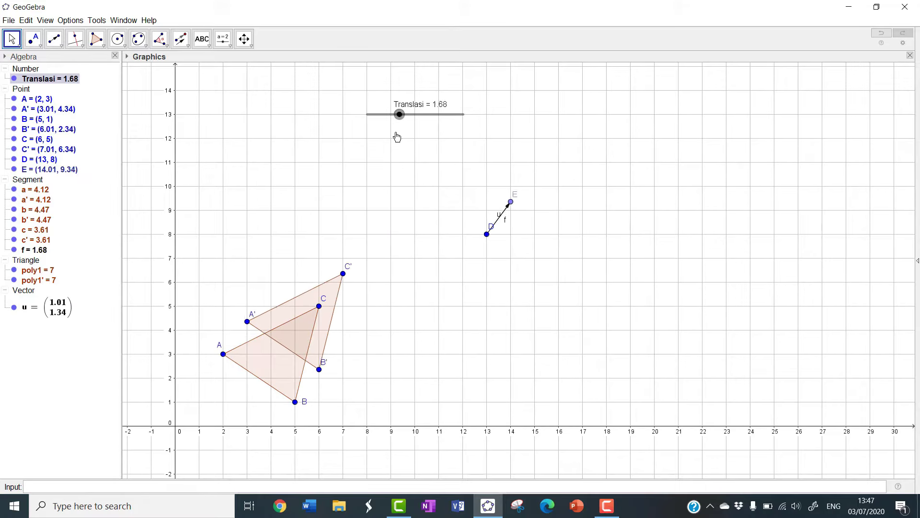
Set the Translasi slider to 4.28 and draw segments connecting A to A', B to B' and C to C'
mouse_move(459, 132)
left_mouse_down()
mouse_move(469, 131)
mouse_move(384, 142)
mouse_move(450, 137)
left_mouse_up()
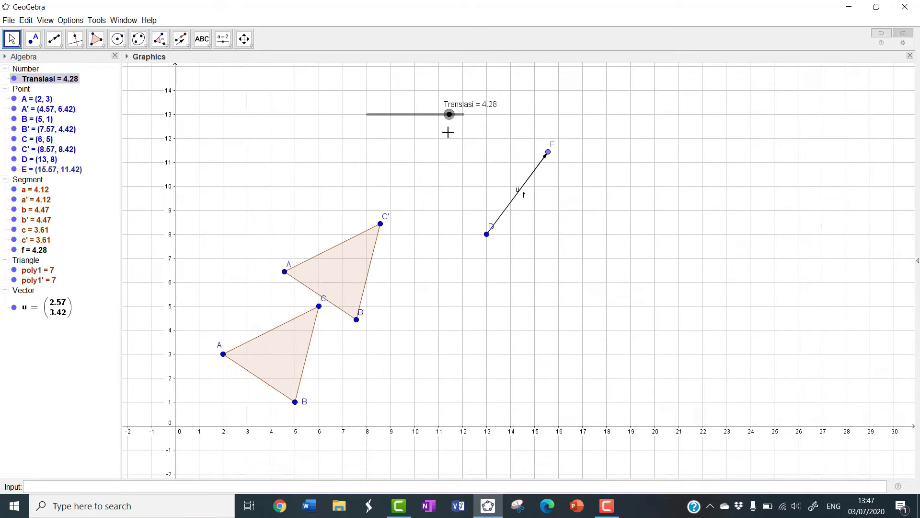
left_click(54, 42)
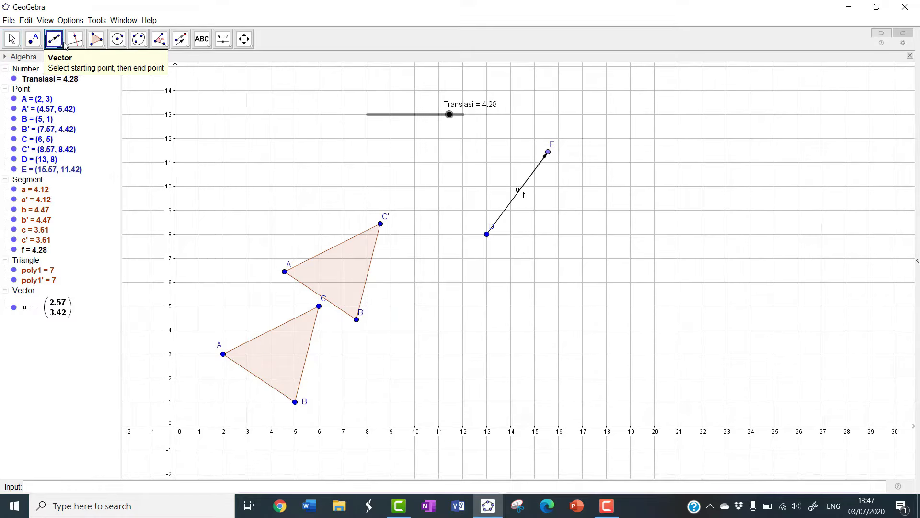
left_click(65, 45)
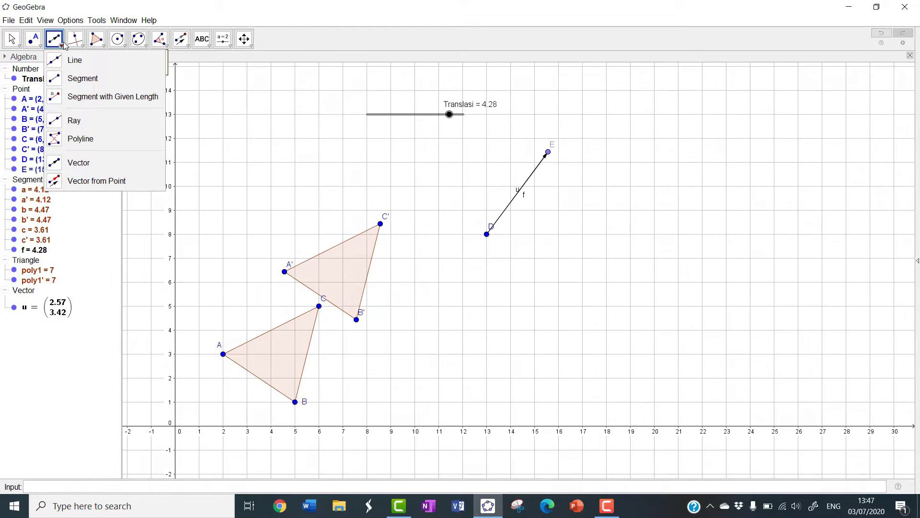
left_click(57, 79)
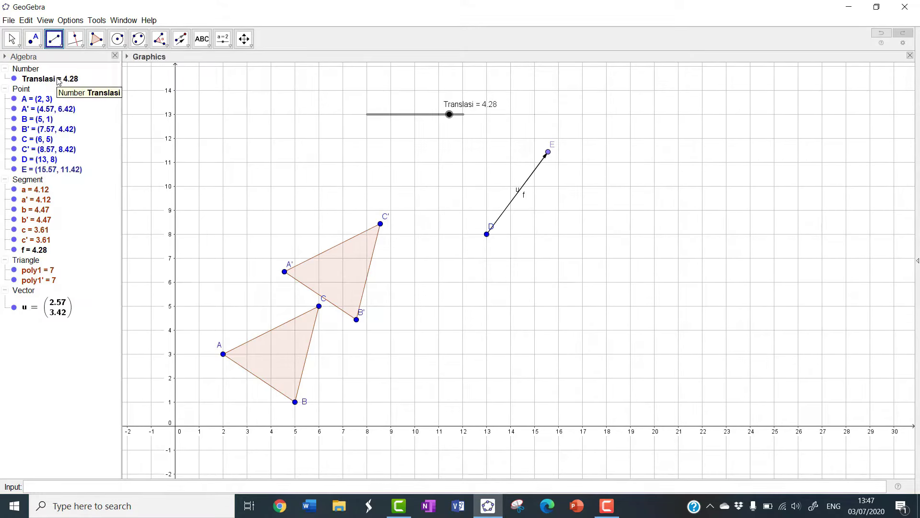
left_click(222, 354)
left_click(285, 272)
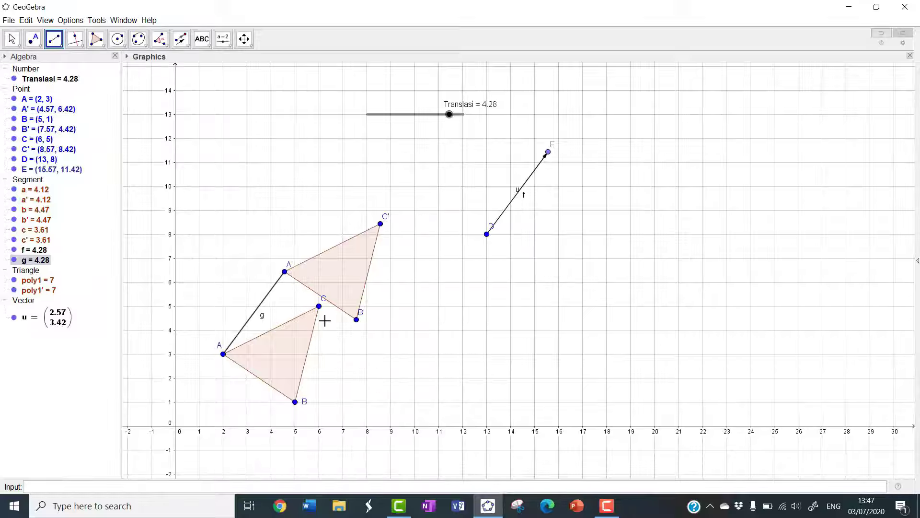
left_click(295, 401)
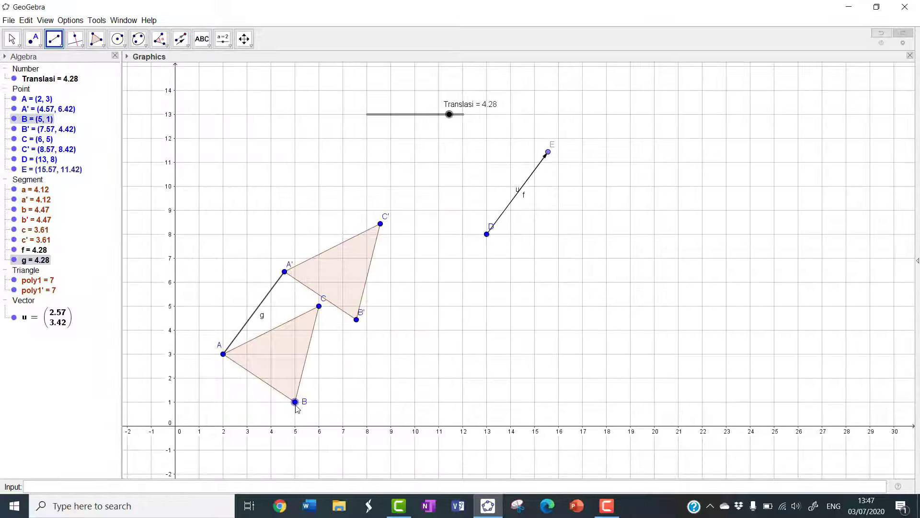
left_click(356, 319)
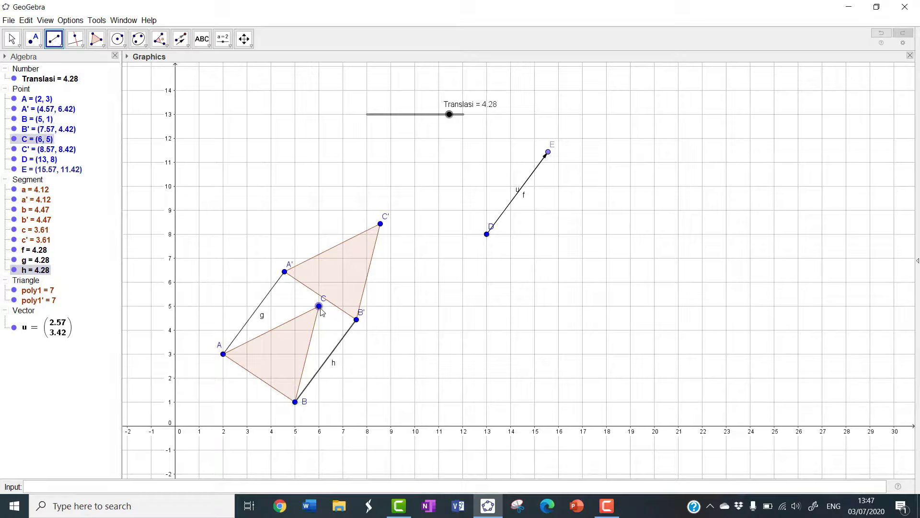
left_click(319, 306)
left_click(379, 226)
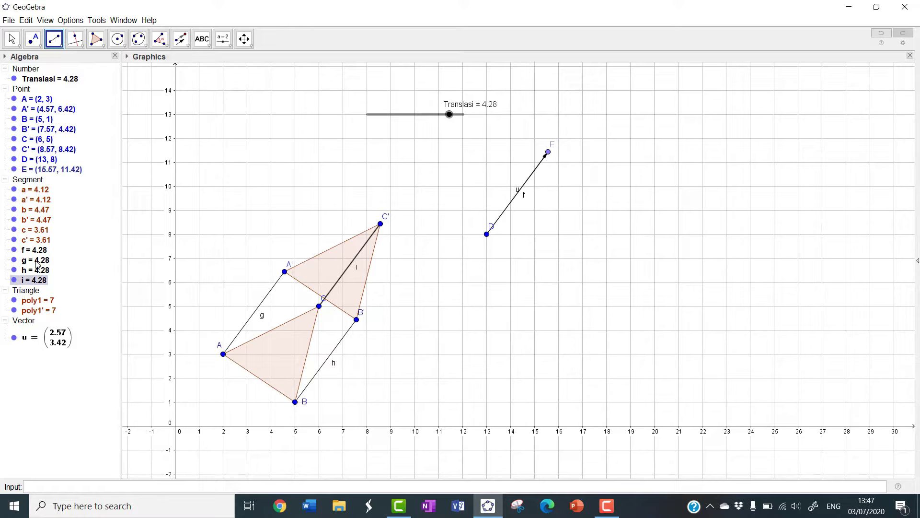
Hide the labels of the three segments connecting the vertices of triangle ABC to their images
left_click(22, 43)
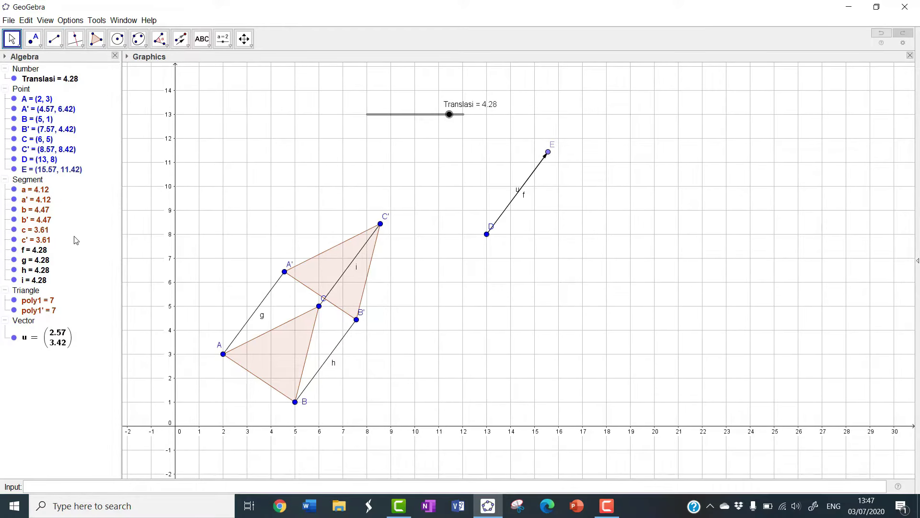
left_click(40, 264)
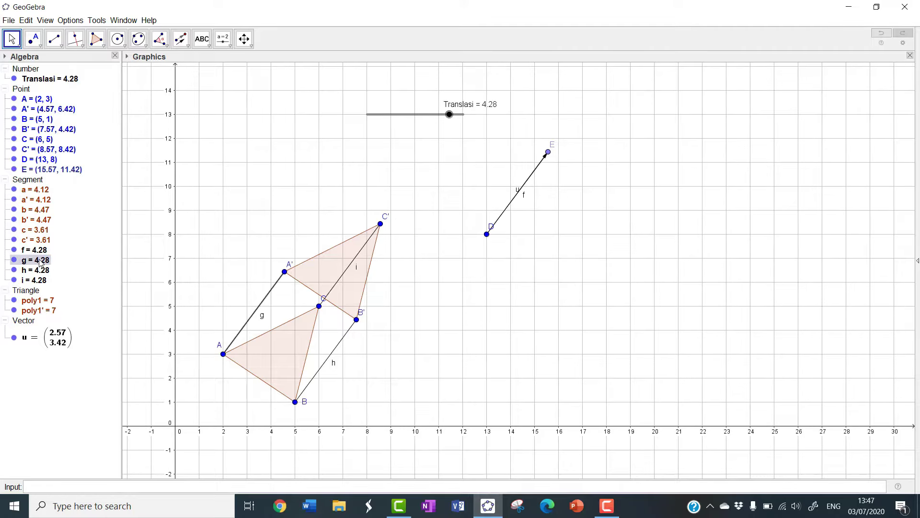
left_click(41, 271, "ctrl")
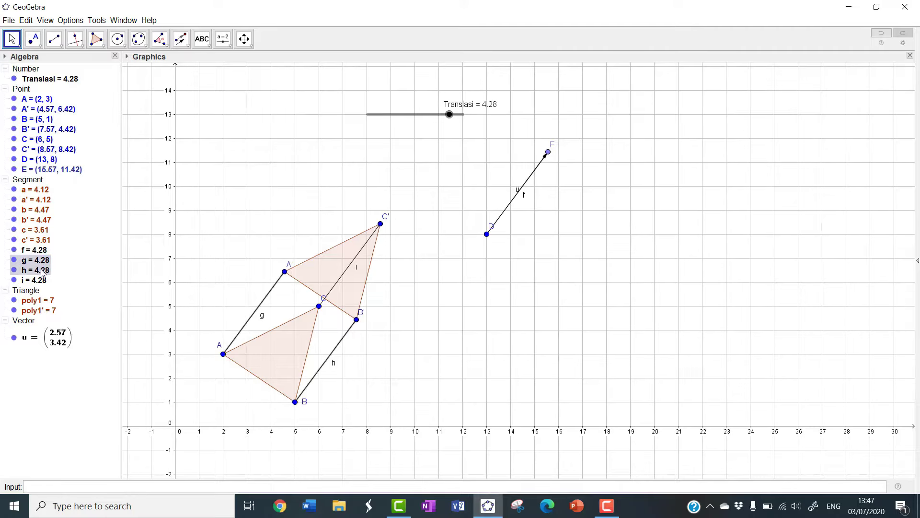
left_click(43, 281, "ctrl")
right_click(42, 261)
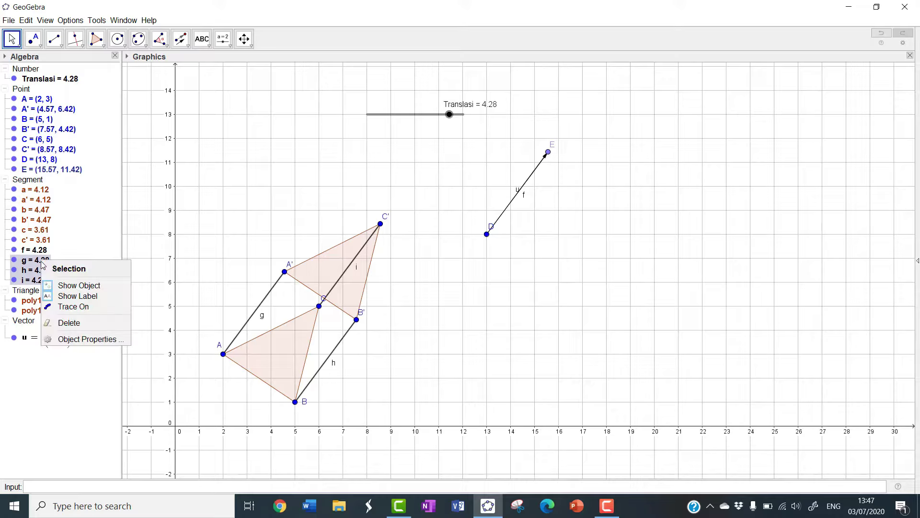
left_click(72, 298)
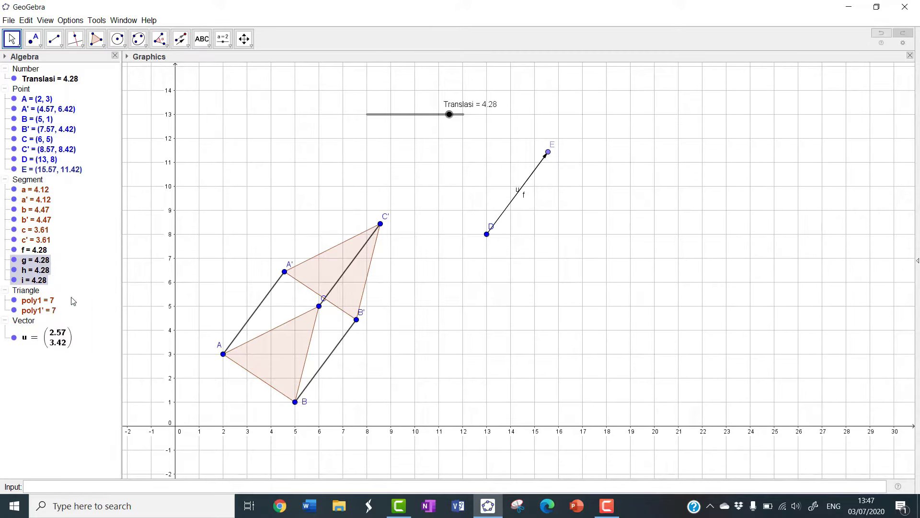
Give the three connecting segments g, h and i a long-dashed line style
right_click(43, 263)
left_click(70, 338)
left_click(423, 157)
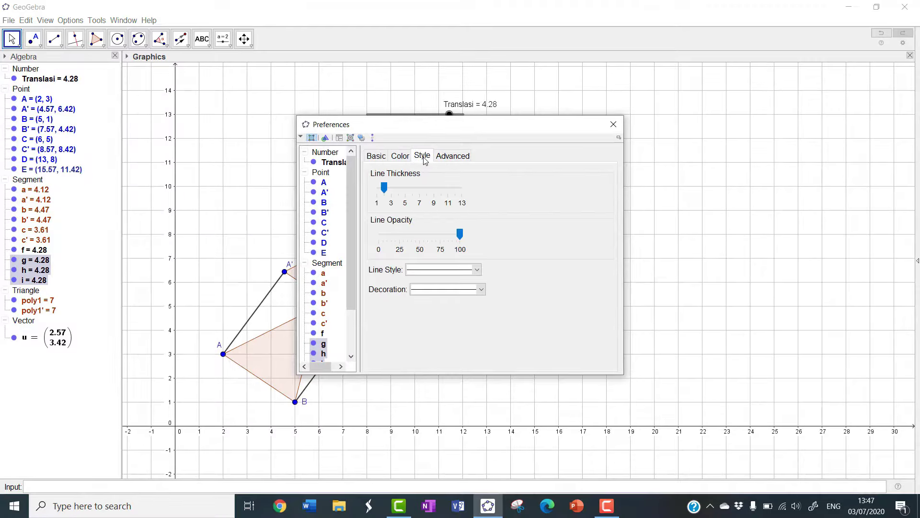
left_click(475, 269)
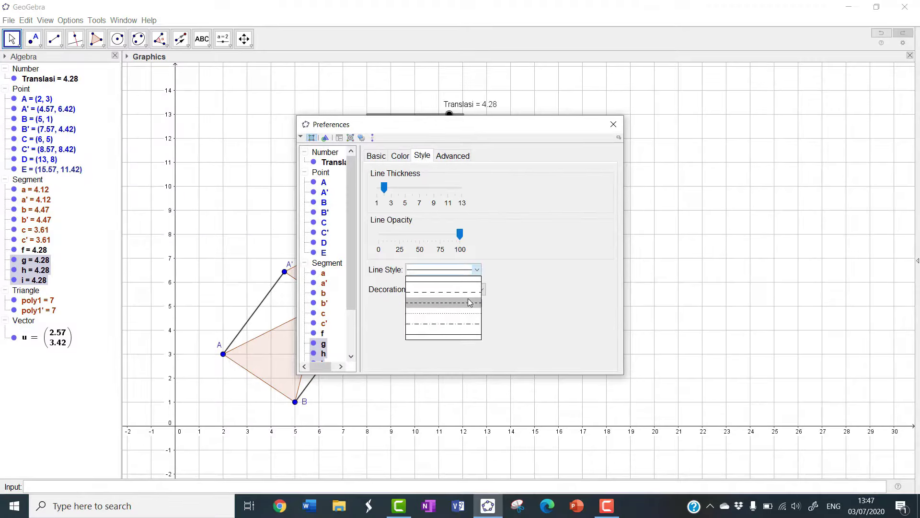
left_click(468, 292)
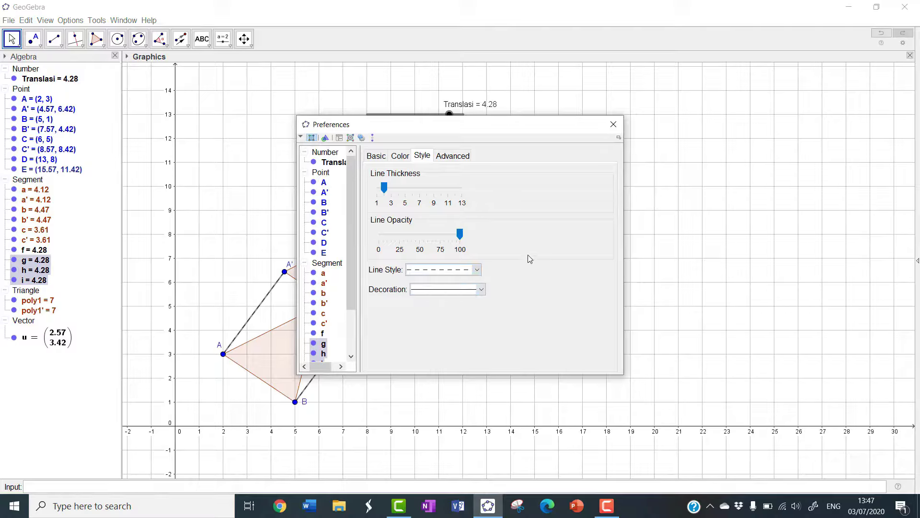
left_click(613, 124)
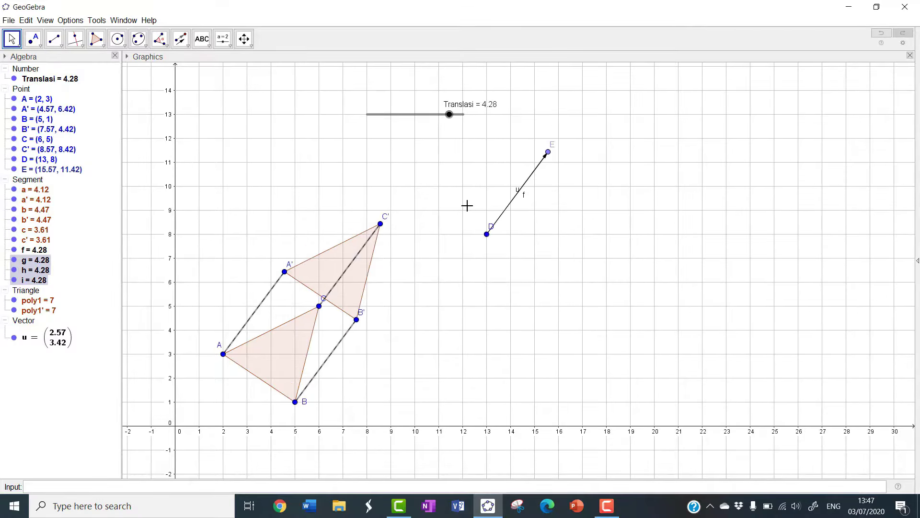
Set the Translasi slider to 3.32 and turn on its animation
left_click_drag(449, 116, 431, 150)
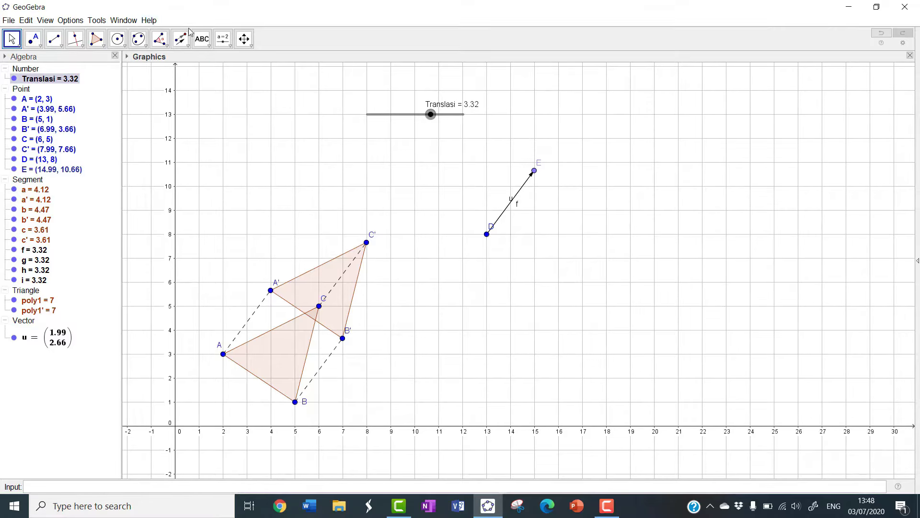
right_click(396, 115)
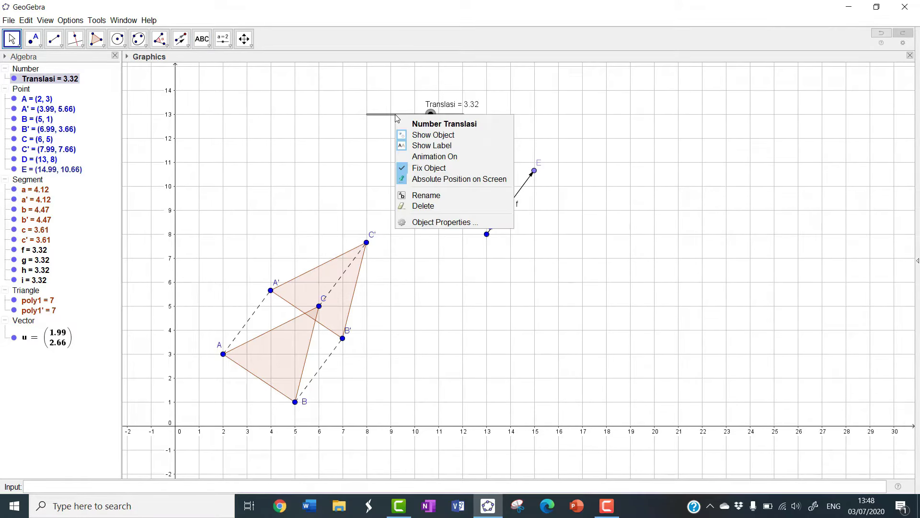
left_click(447, 157)
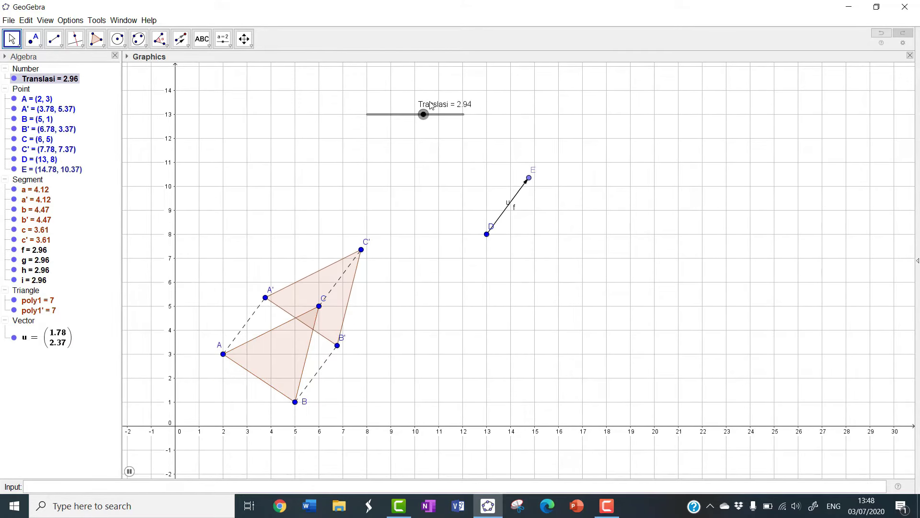
Set the Translasi slider's animation repeat to Increasing (Once) and move the properties dialog clear of the triangles
right_click(415, 113)
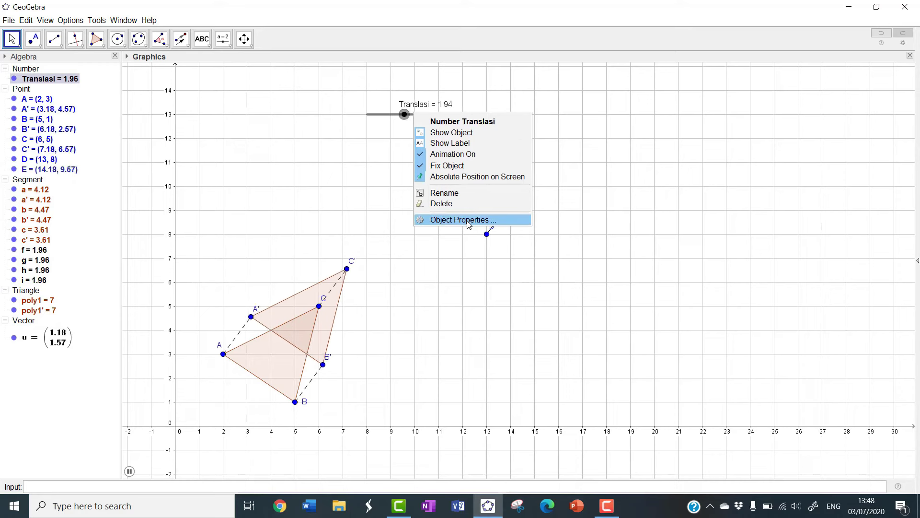
left_click(469, 221)
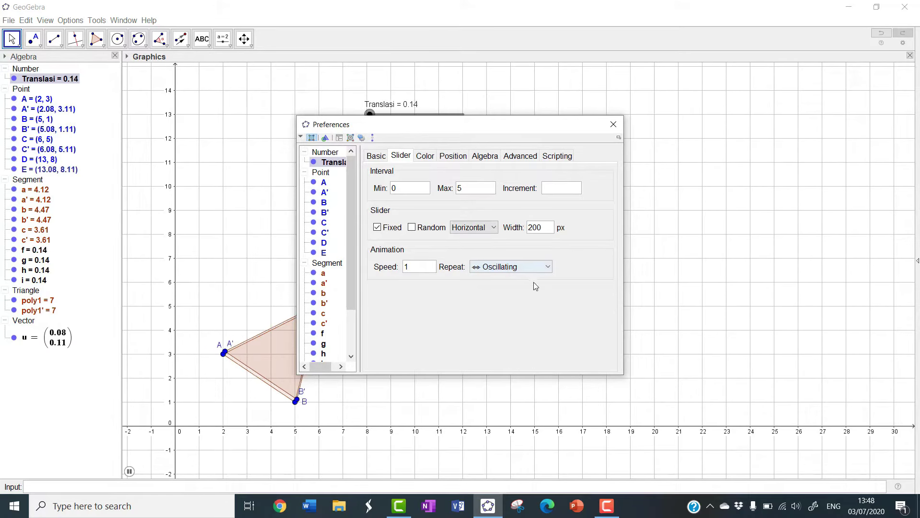
left_click(533, 267)
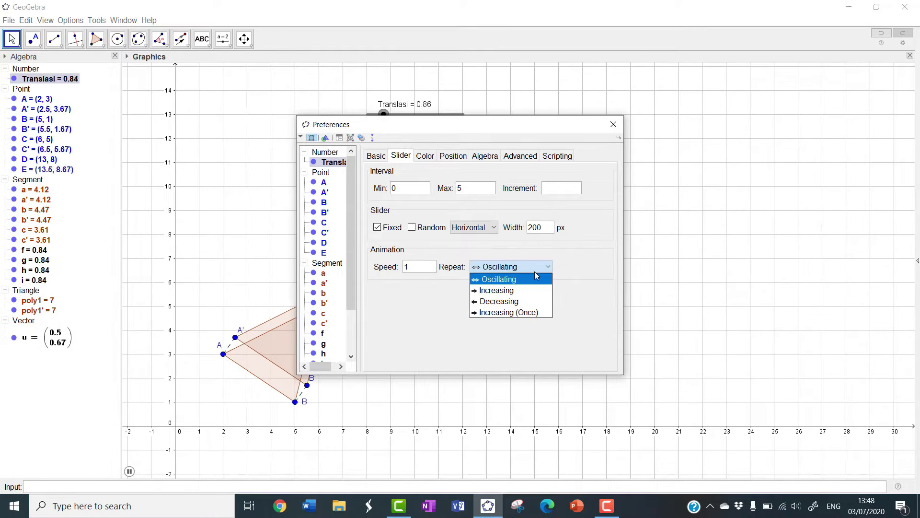
left_click(534, 313)
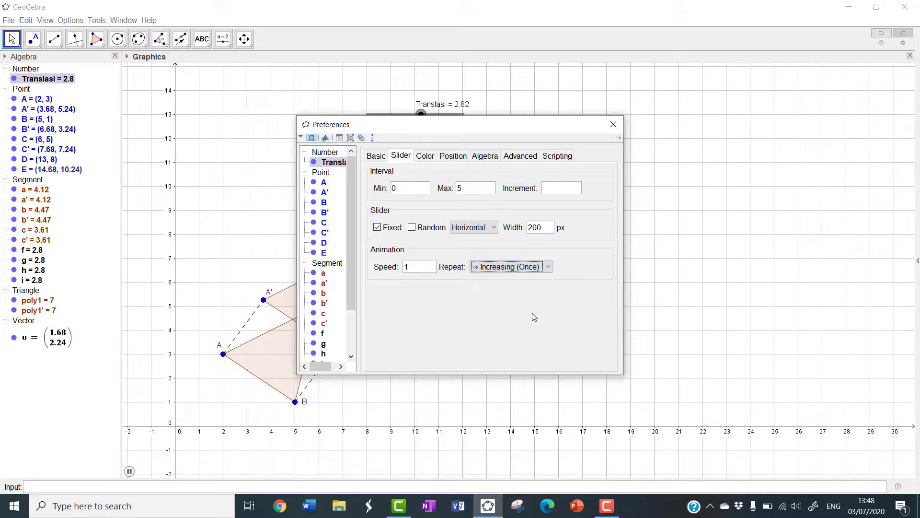
left_click_drag(524, 126, 776, 105)
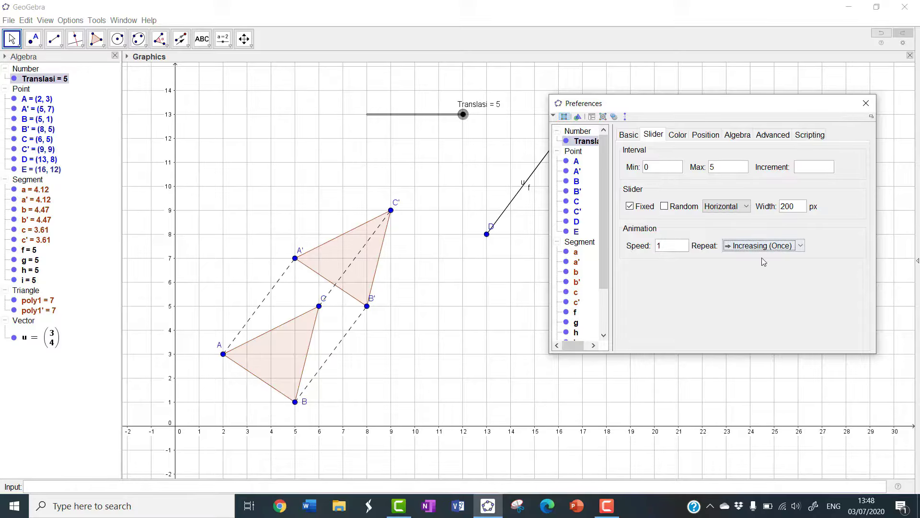
Set the Translasi slider's increment to 1 and its animation repeat to Oscillating, and toggle its animation
left_click(630, 136)
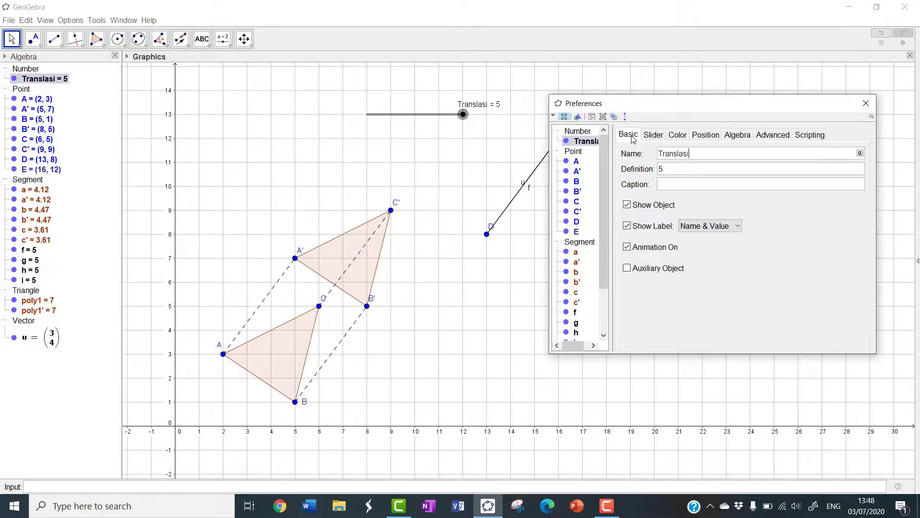
left_click(706, 136)
left_click(737, 135)
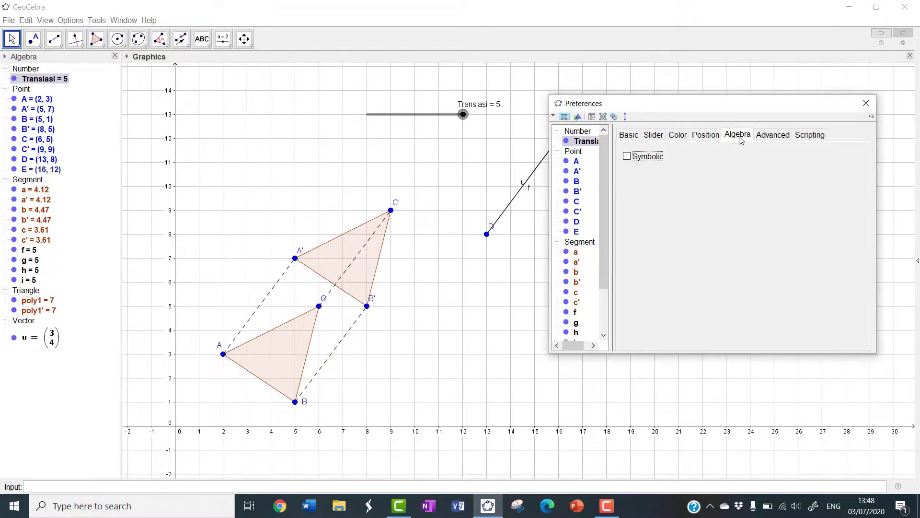
left_click(805, 135)
left_click(772, 135)
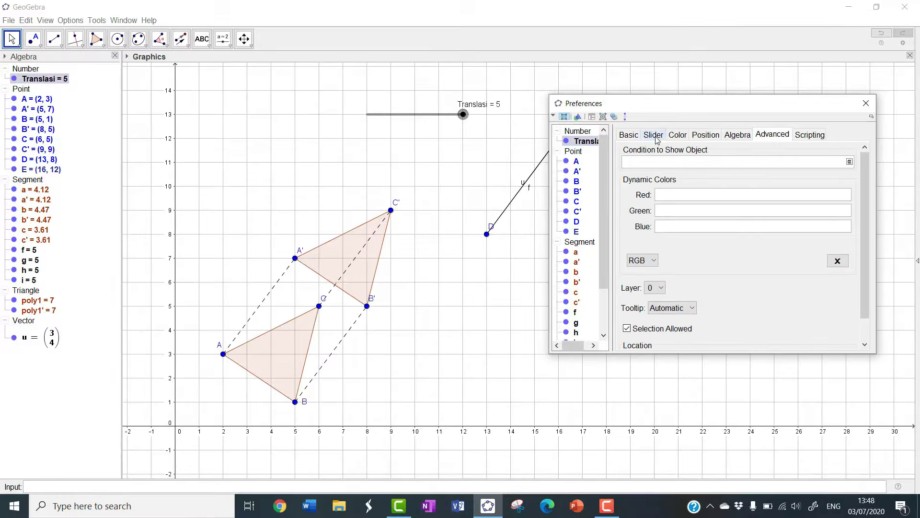
left_click(654, 136)
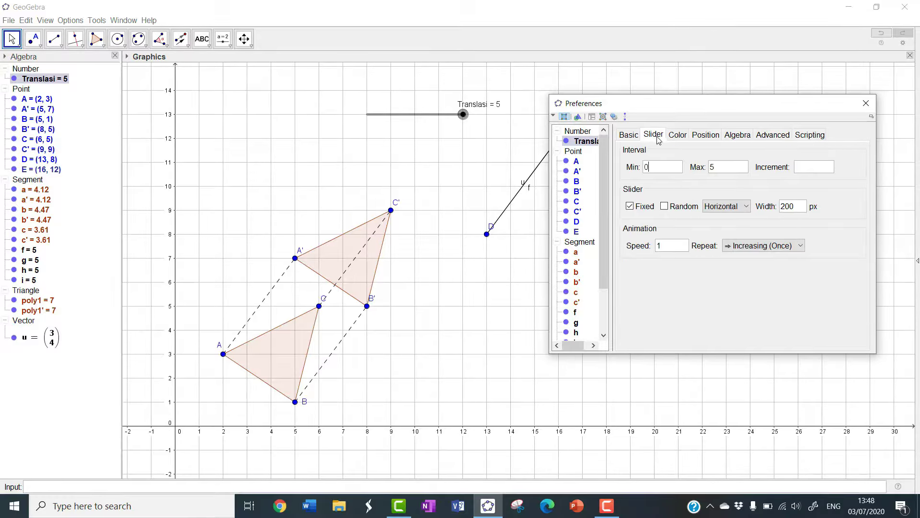
left_click(810, 171)
left_click(797, 246)
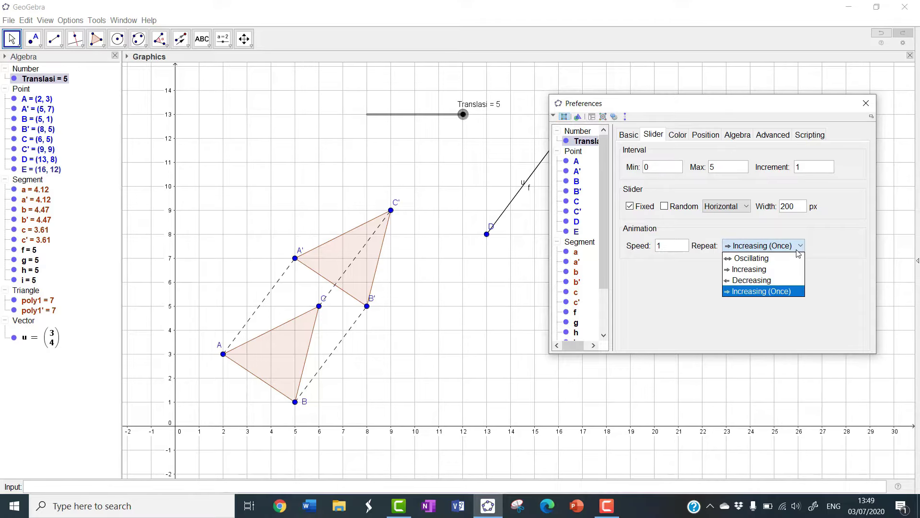
left_click(792, 260)
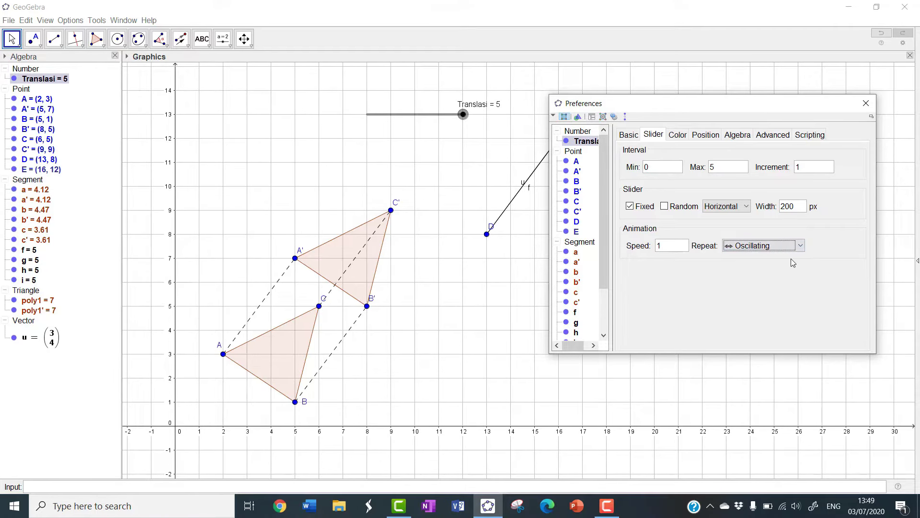
left_click(866, 104)
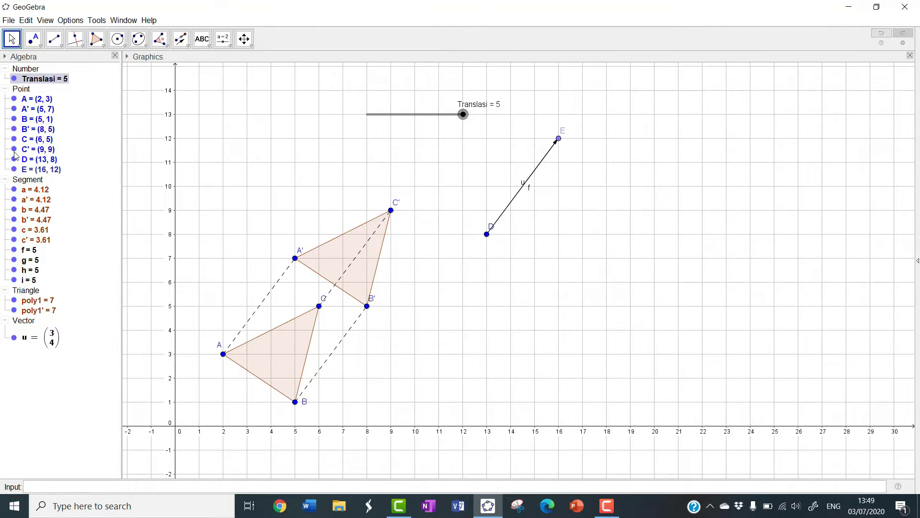
right_click(401, 116)
left_click(437, 157)
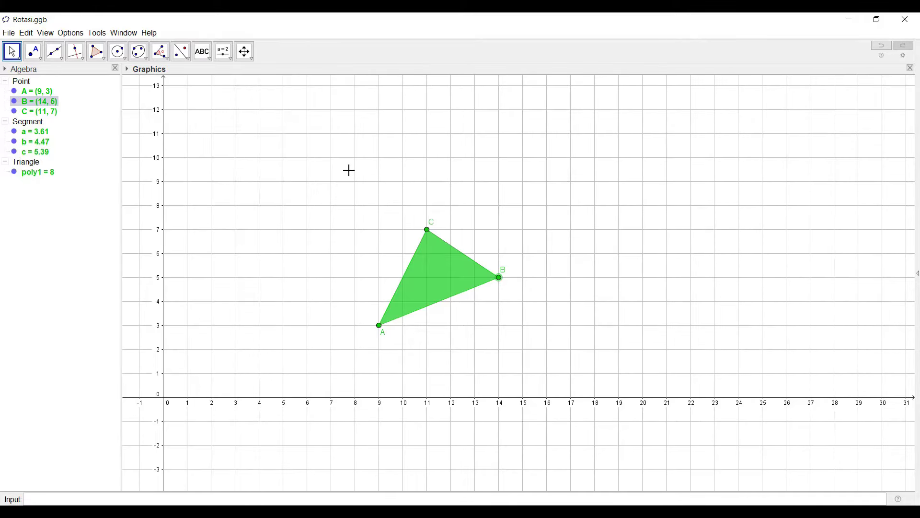
left_click(188, 60)
left_click(189, 61)
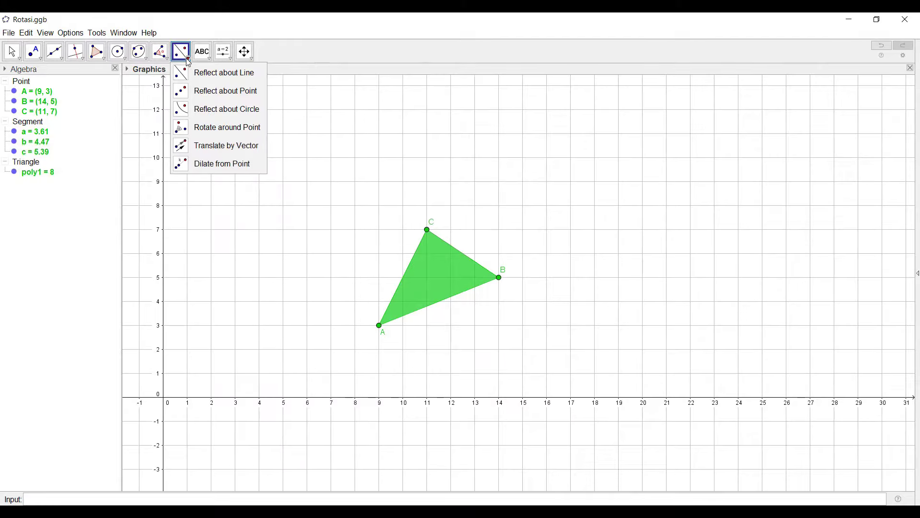
left_click(215, 130)
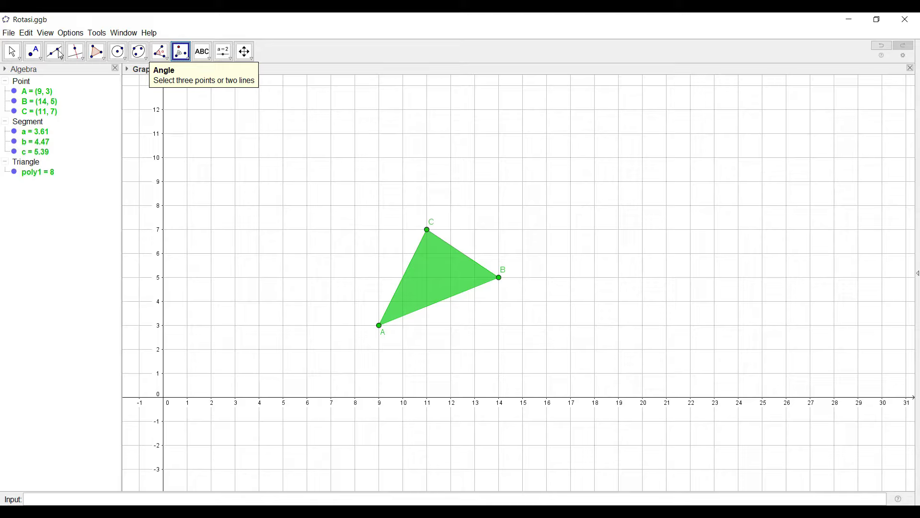
Add a rotation centre point at (5, 2) named PusatRotasi, with its label placed just below the point
left_click(33, 52)
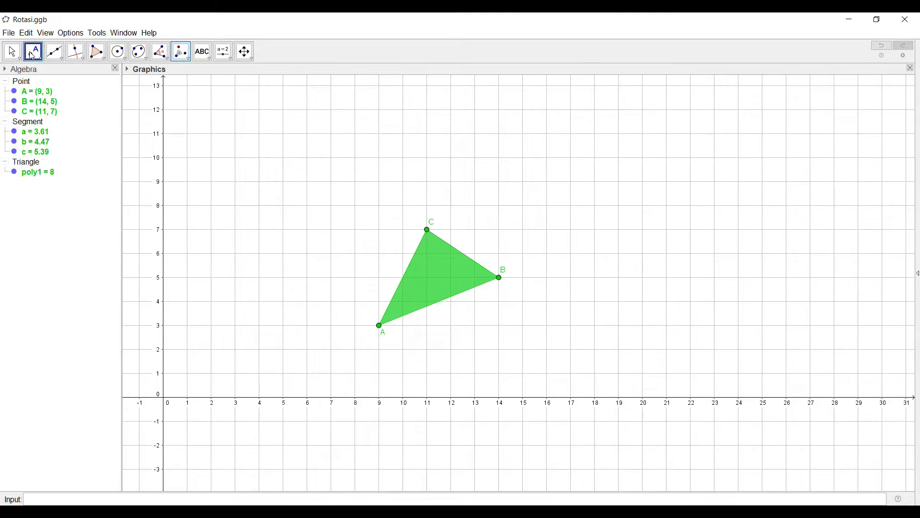
left_click(284, 350)
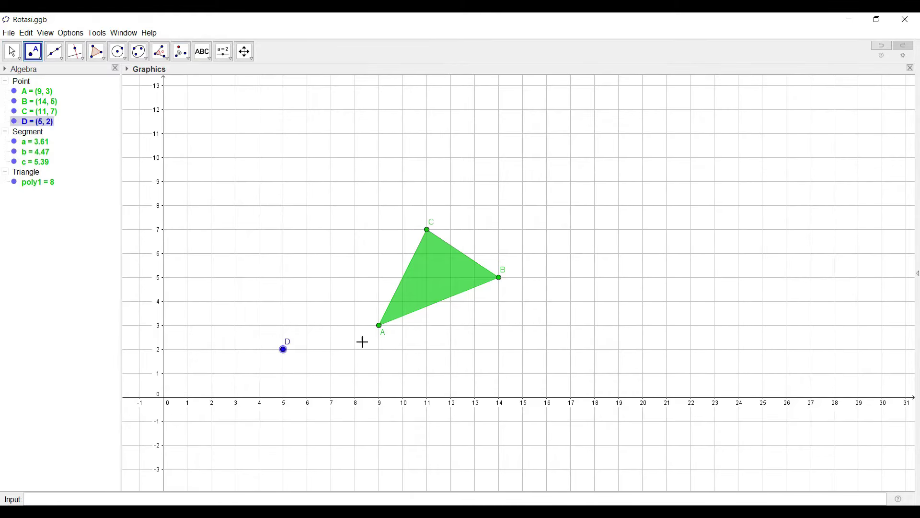
right_click(284, 350)
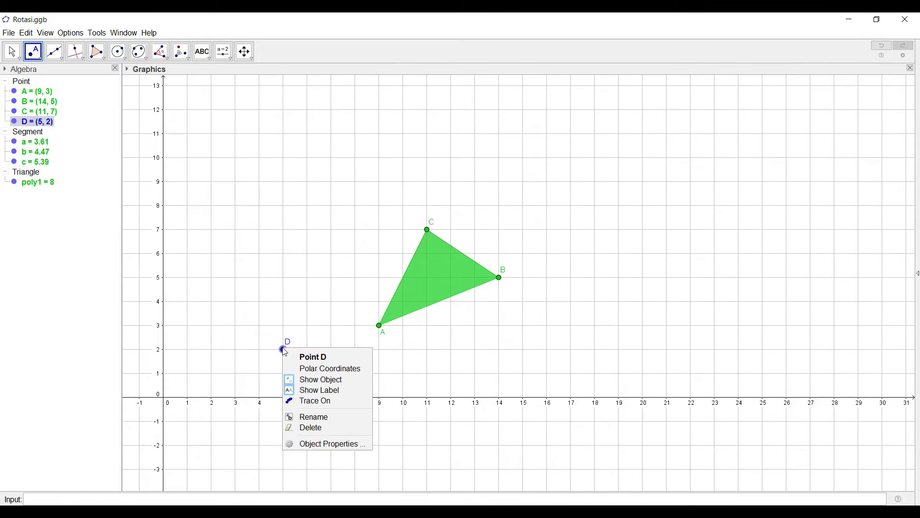
left_click(326, 444)
left_click(376, 168)
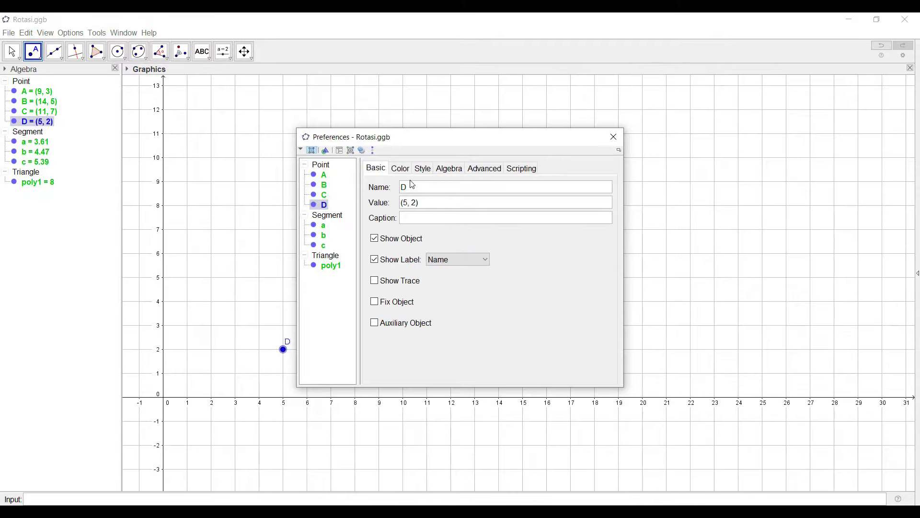
double_click(405, 192)
type("PusatRotasi")
key("Return")
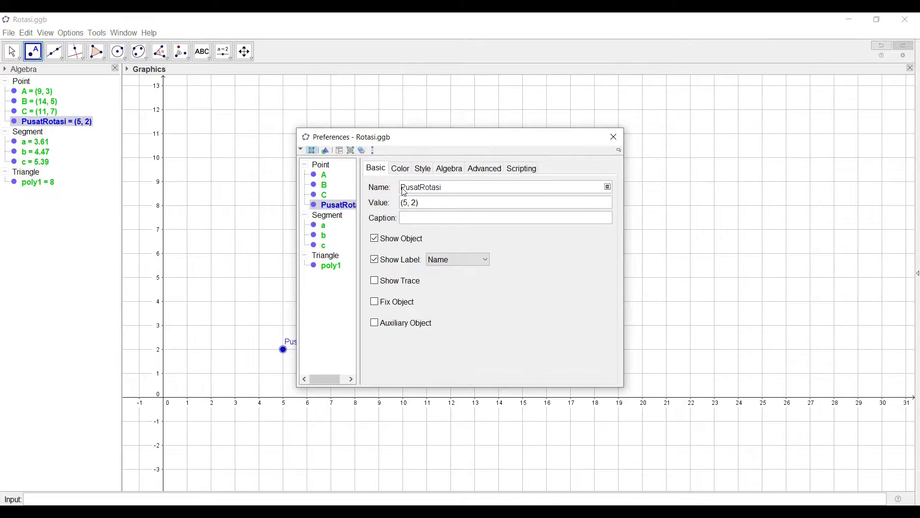
left_click(621, 138)
left_click_drag(320, 346, 296, 378)
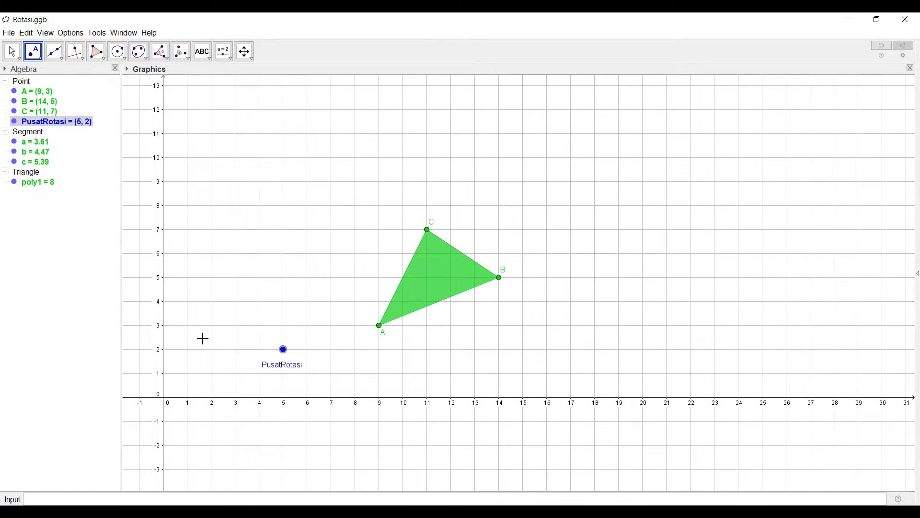
Create an angle slider above the triangle, keeping the default name and interval
left_click(227, 55)
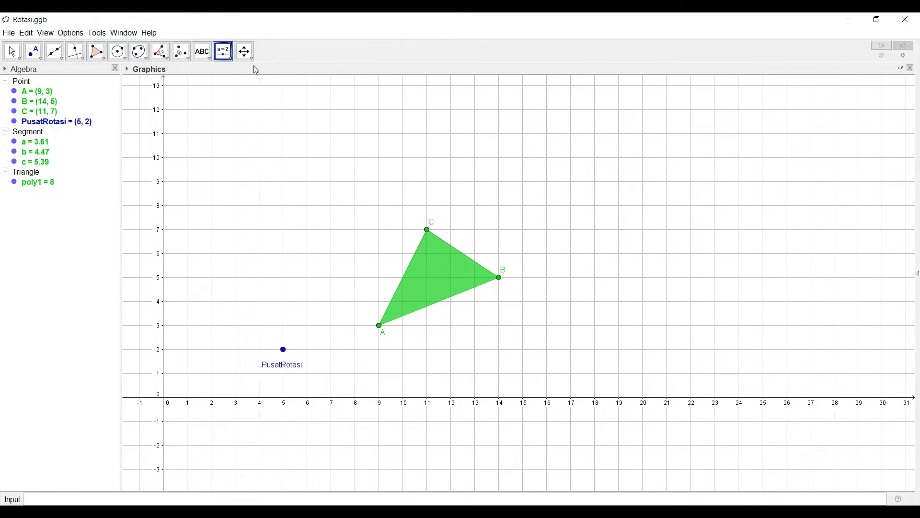
left_click(376, 110)
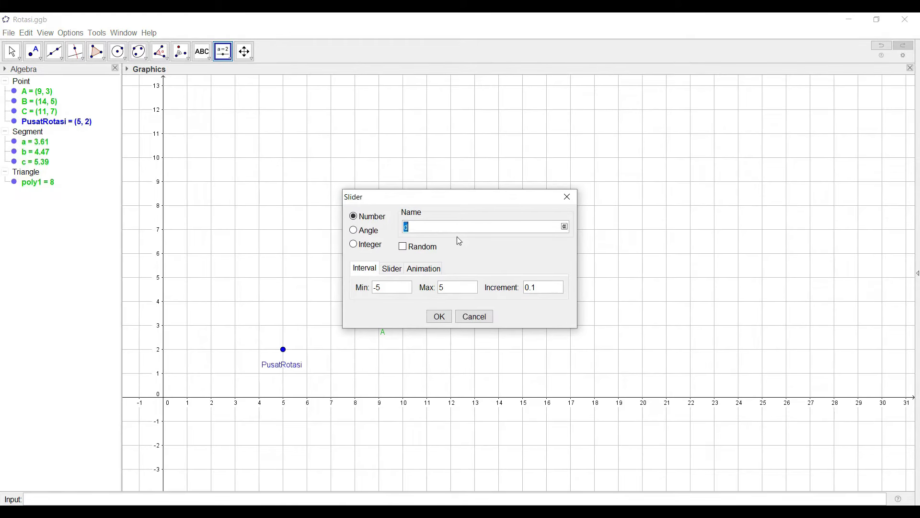
left_click(381, 234)
left_click(439, 316)
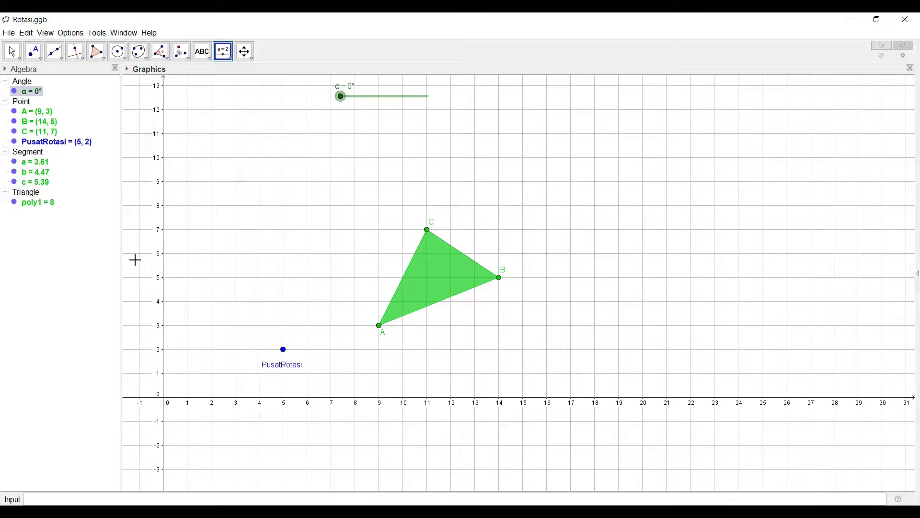
Rotate triangle ABC counterclockwise around PusatRotasi by the slider angle α, and set α to 65°
left_click(188, 61)
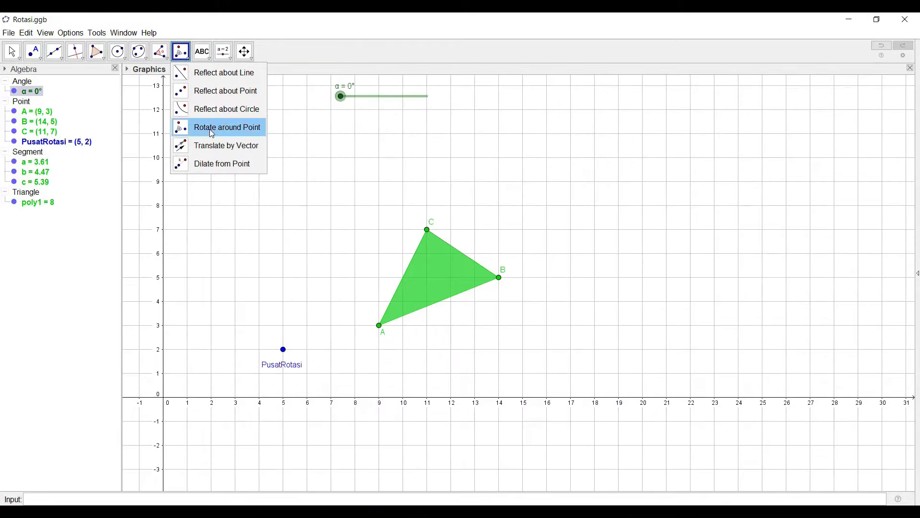
left_click(209, 129)
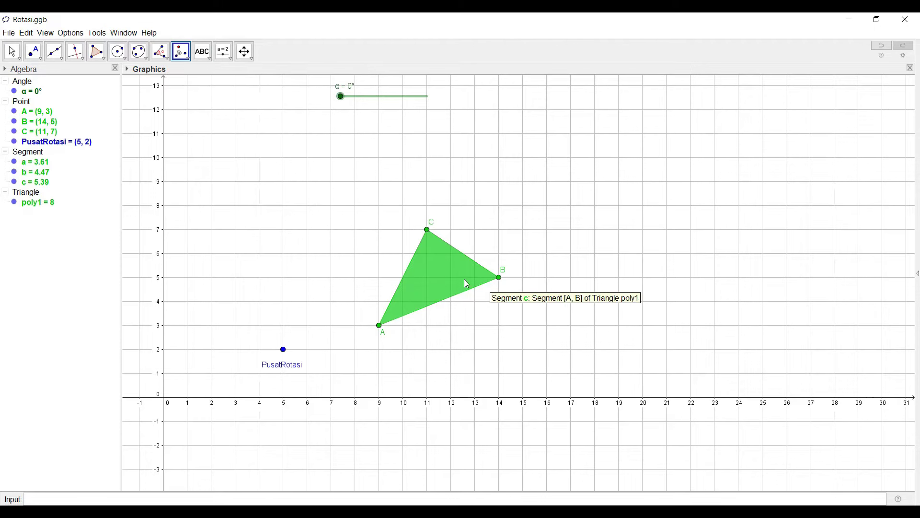
left_click(433, 277)
left_click(284, 350)
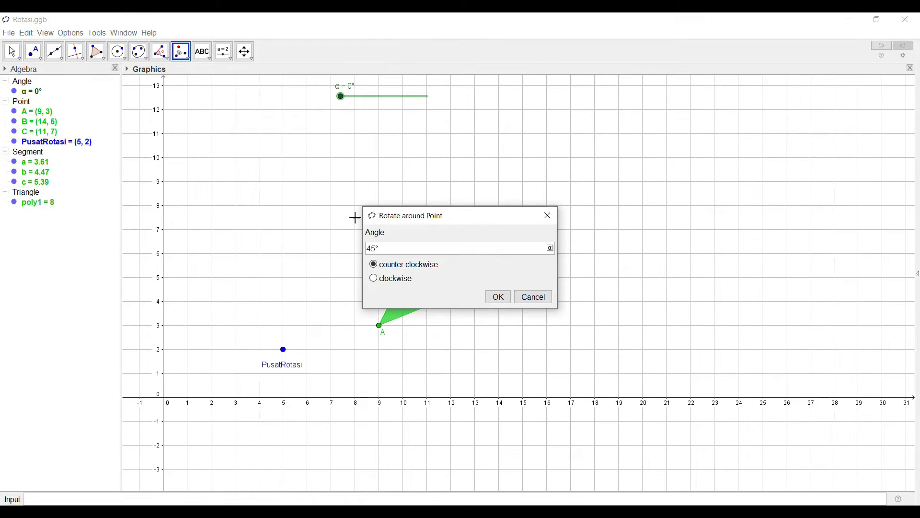
left_click_drag(390, 248, 351, 250)
key("BackSpace")
left_click(553, 255)
left_click(440, 189)
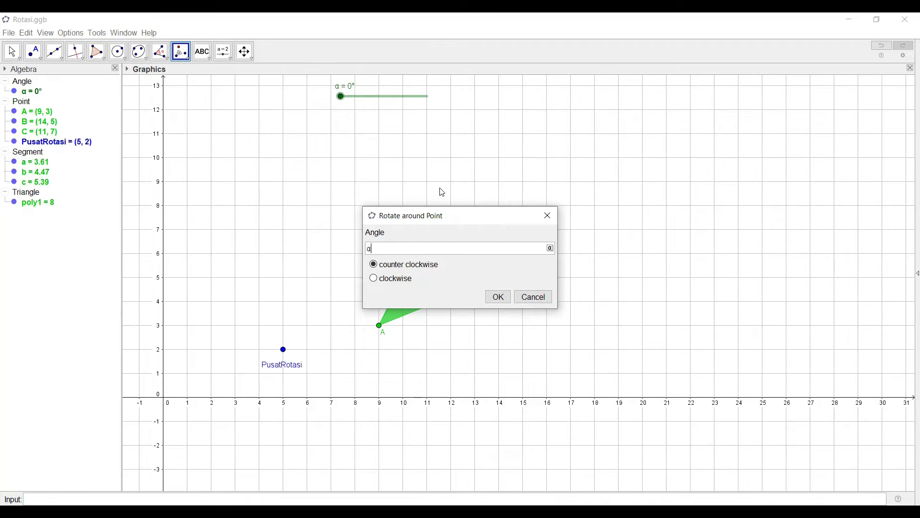
left_click(503, 297)
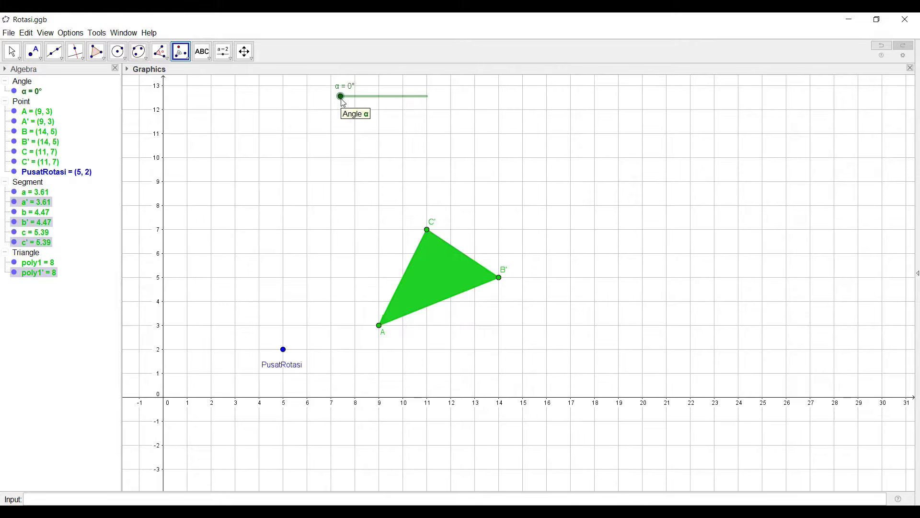
left_click_drag(340, 97, 358, 107)
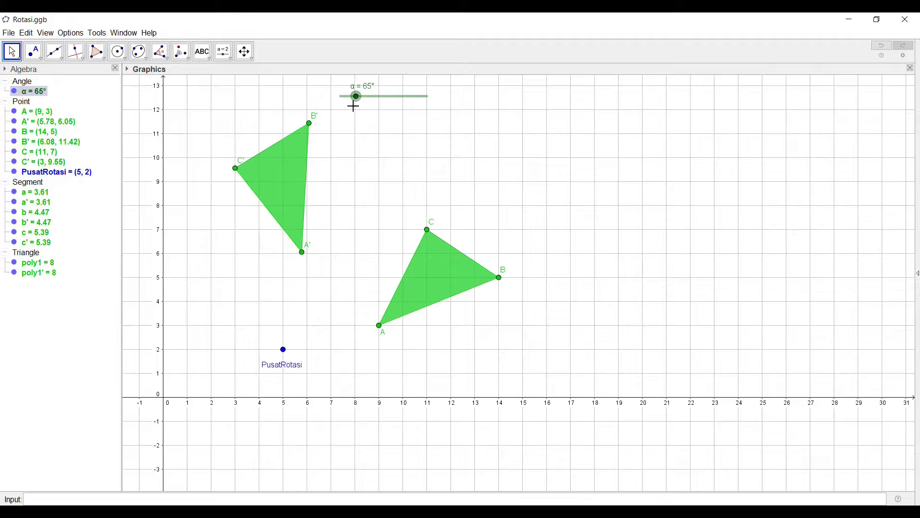
Change the rotated triangle A'B'C' to the lighter green 51, 255, 0 (#33FF00)
right_click(285, 162)
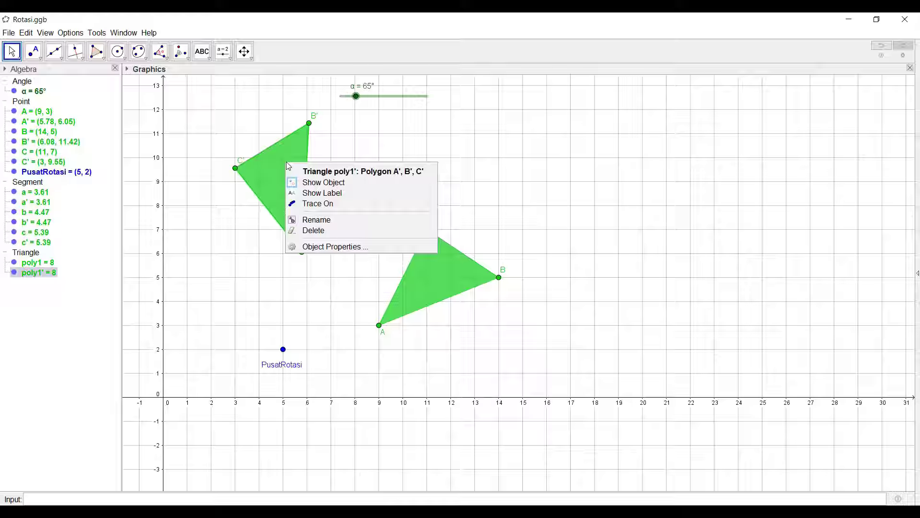
left_click(333, 247)
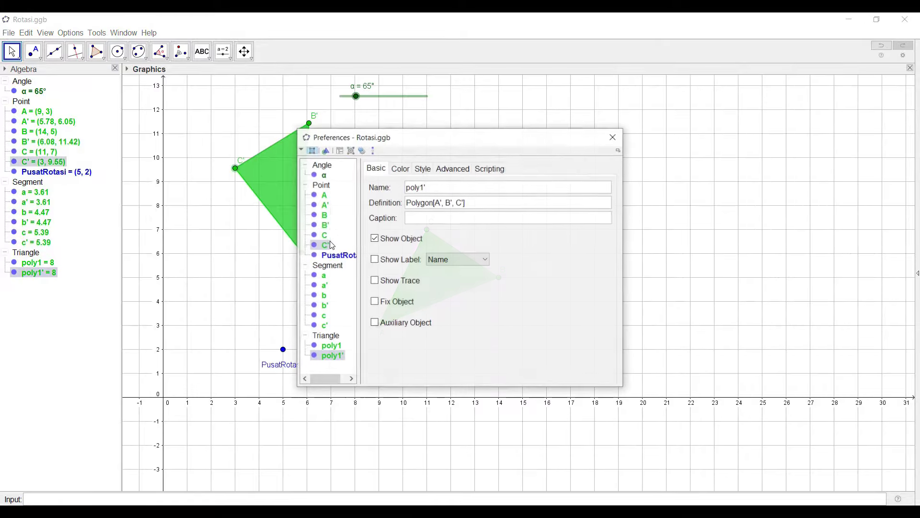
left_click(423, 169)
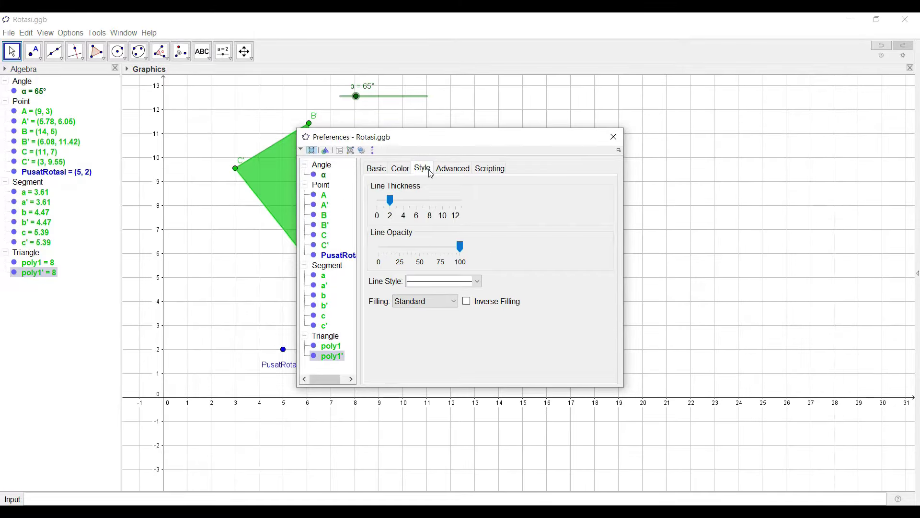
left_click(400, 171)
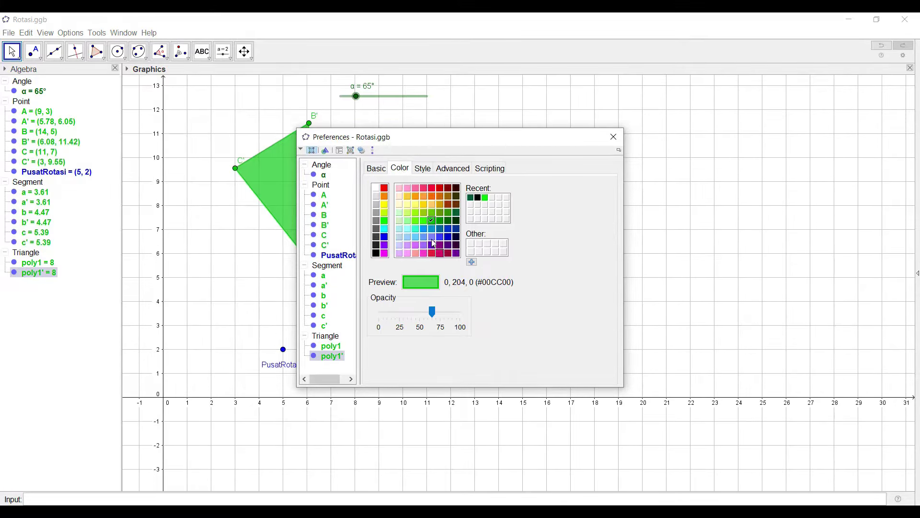
left_click(424, 220)
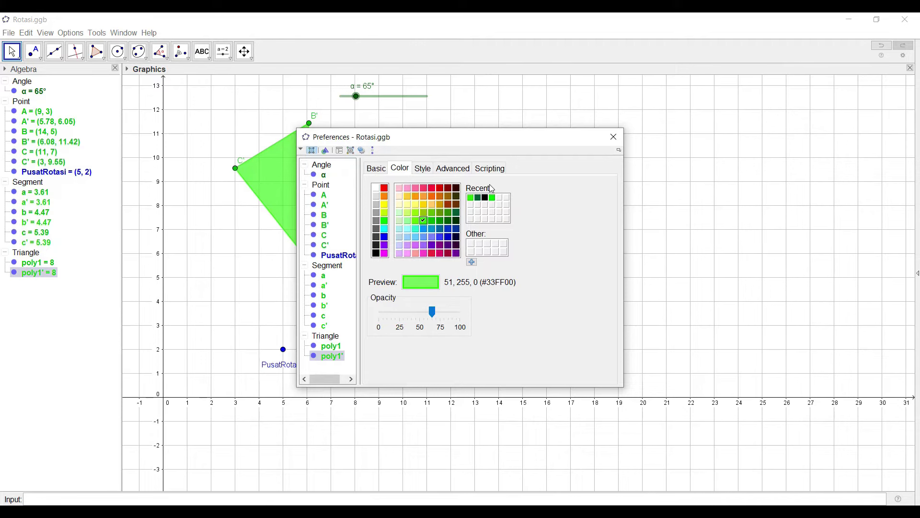
left_click(615, 140)
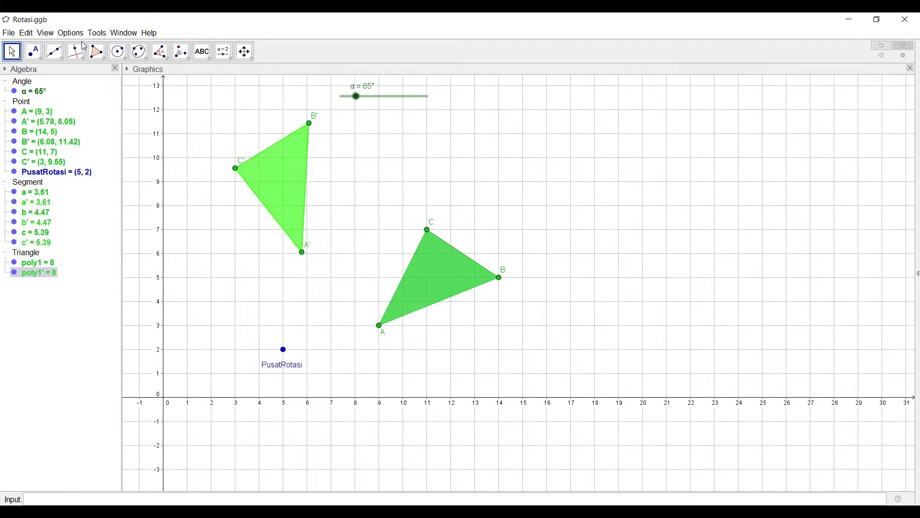
Draw segments joining vertex A and its image A' to PusatRotasi
left_click(61, 58)
left_click(62, 60)
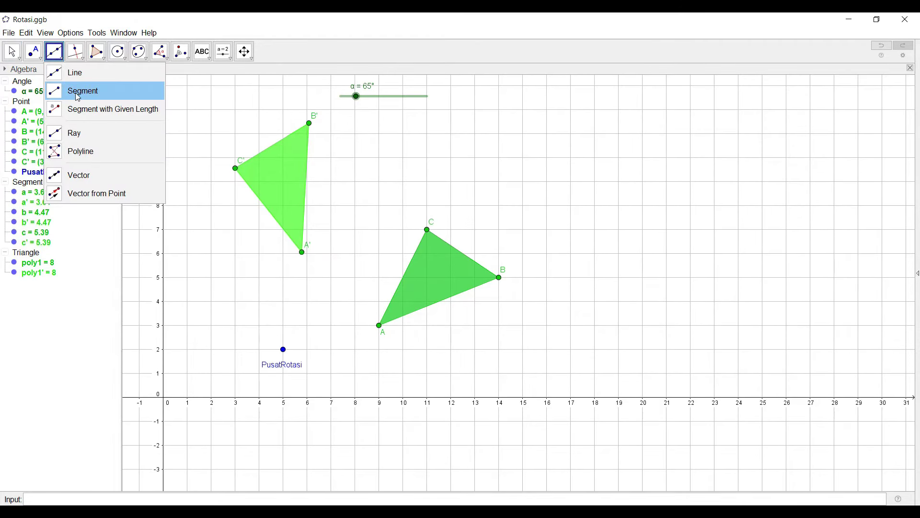
left_click(78, 91)
left_click(379, 326)
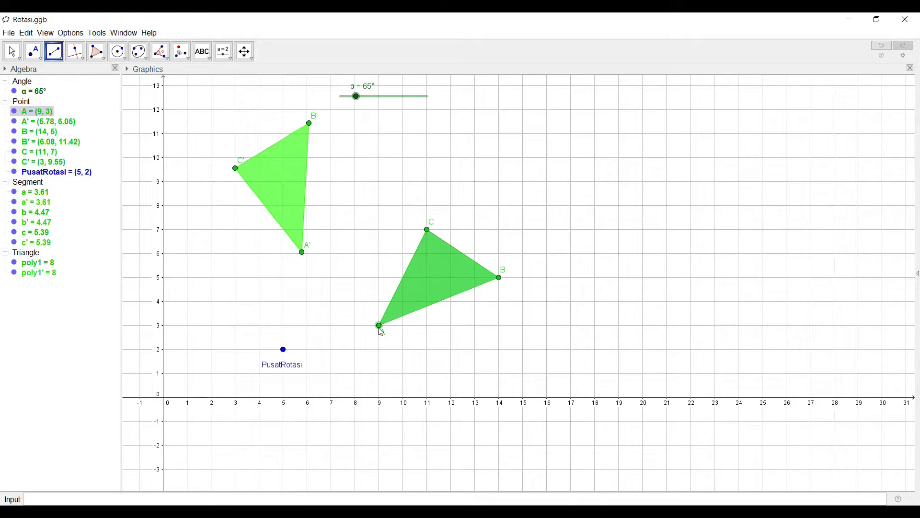
left_click(283, 349)
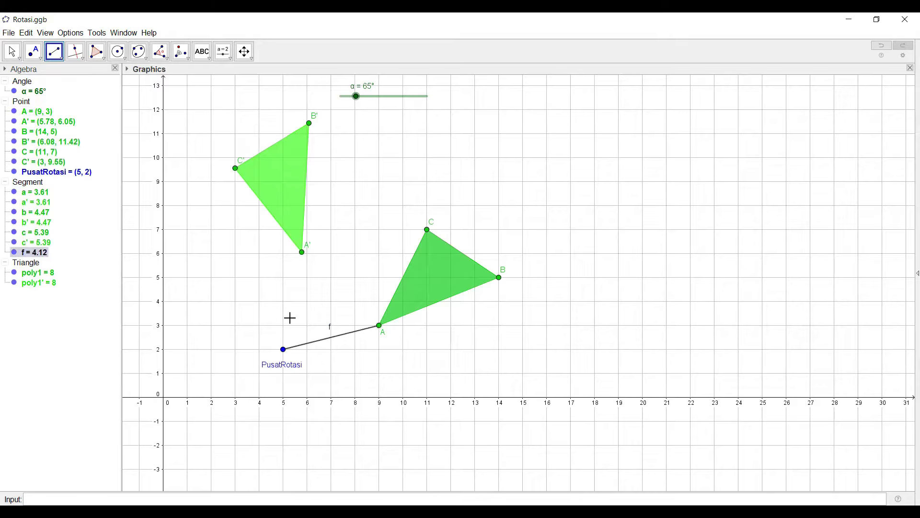
left_click(302, 253)
left_click(283, 349)
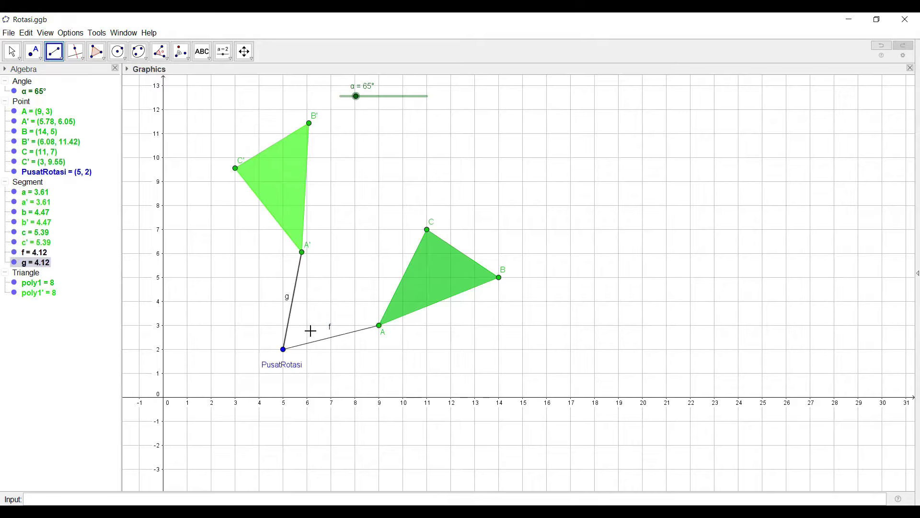
Draw segments joining PusatRotasi to the image vertex C' and to vertex C
left_click(236, 168)
left_click(283, 350)
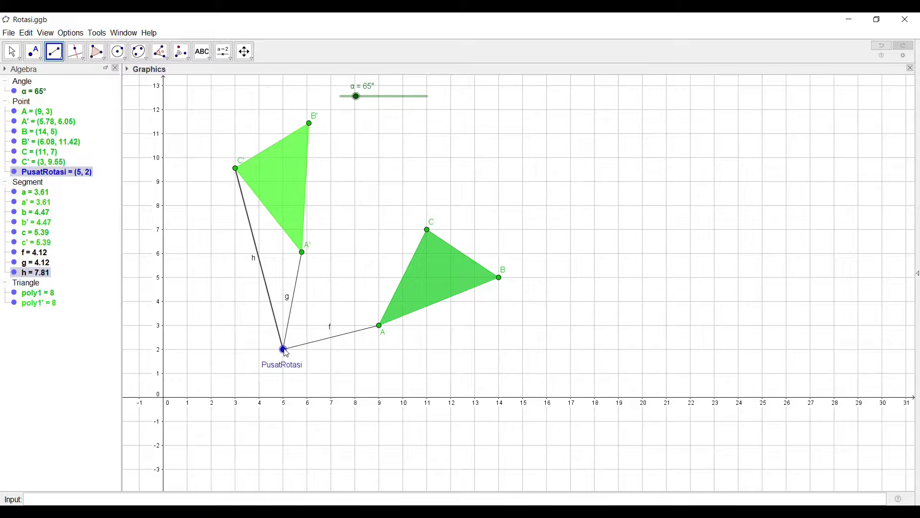
left_click(283, 349)
left_click(427, 229)
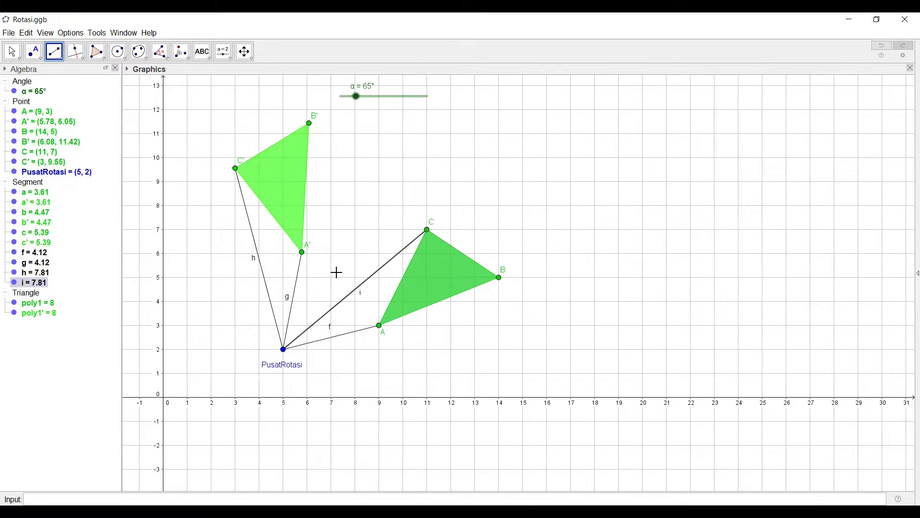
Draw segments joining PusatRotasi to the image vertex B' and to vertex B, and leave the Segment tool
left_click(309, 123)
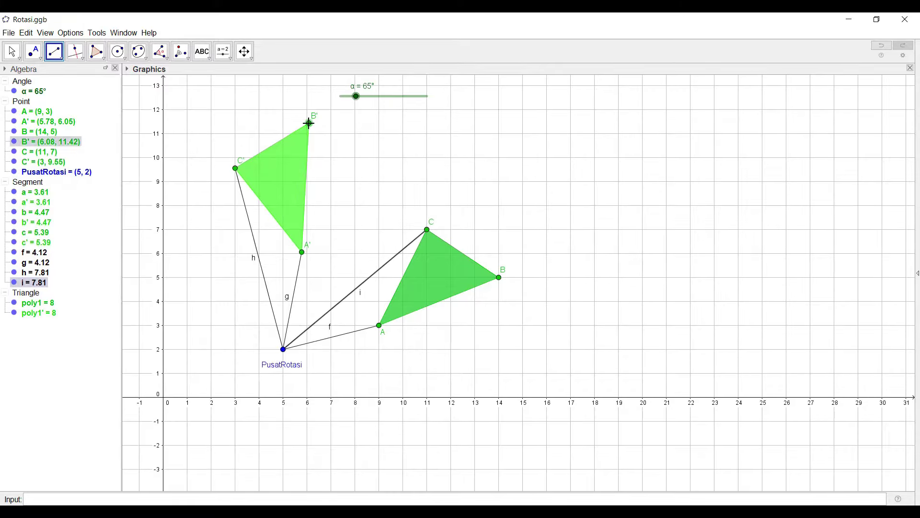
left_click(284, 350)
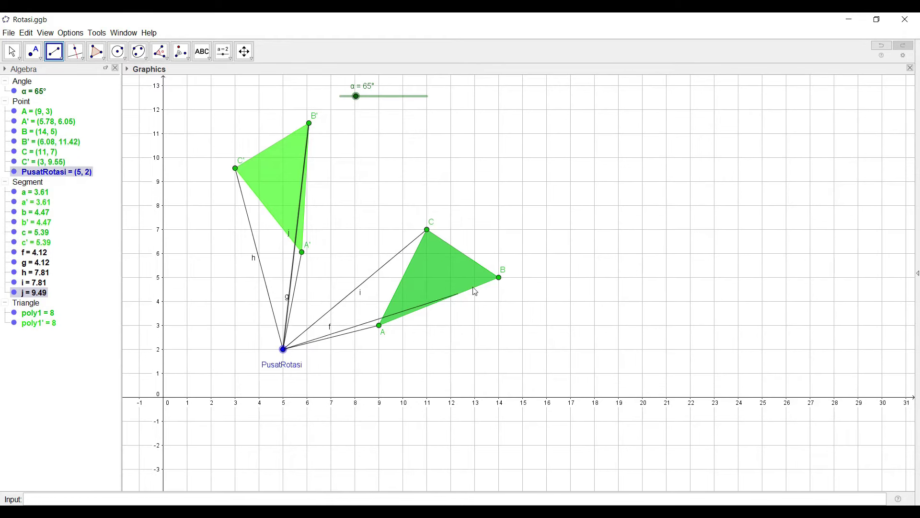
left_click(499, 277)
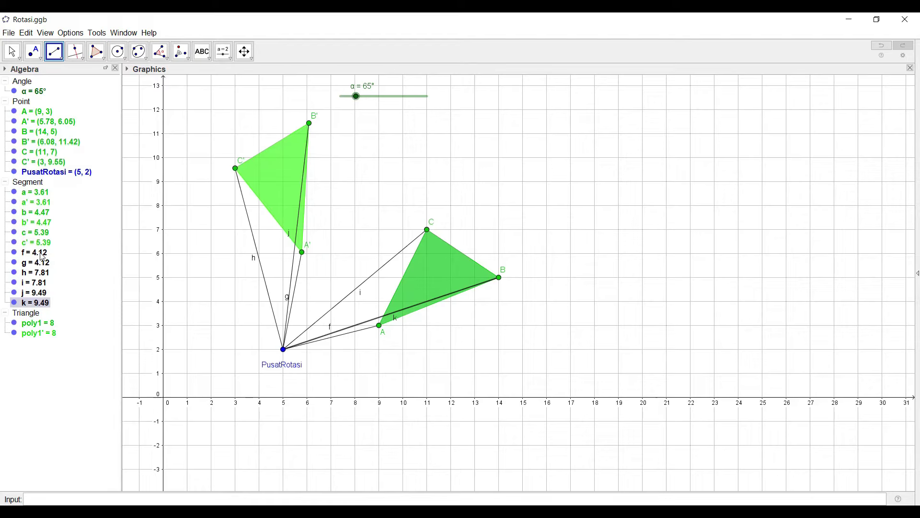
key("Escape")
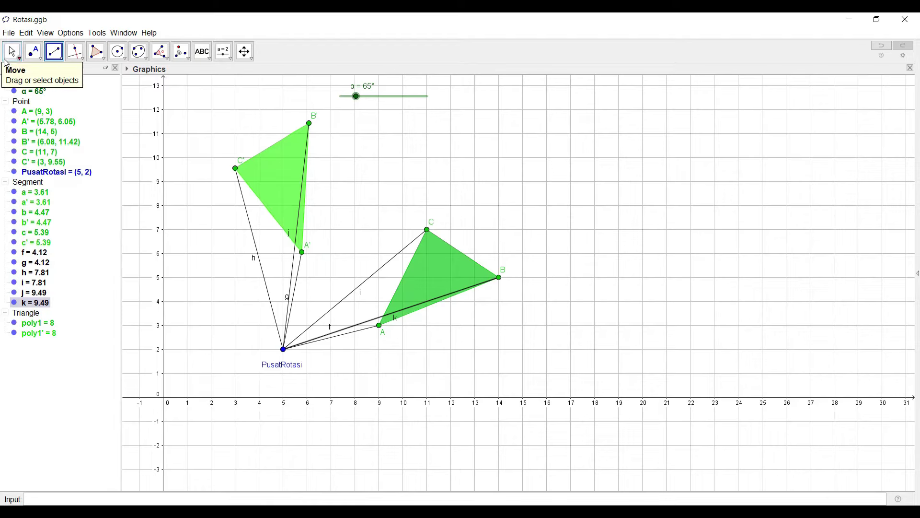
Hide the labels of the six segments f to k that connect PusatRotasi to the triangle vertices
left_click(38, 263)
left_click(37, 254, "ctrl")
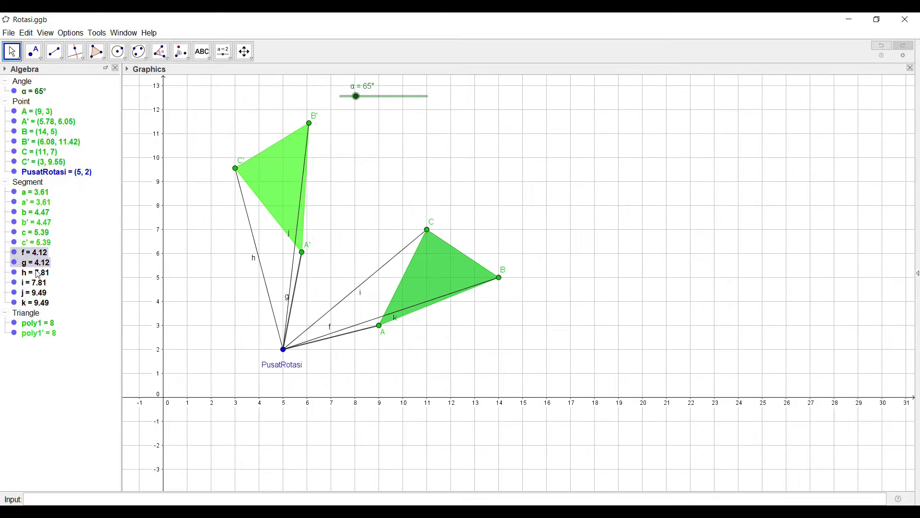
left_click(38, 273, "ctrl")
left_click(37, 284, "ctrl")
left_click(38, 294, "ctrl")
left_click(38, 304, "ctrl")
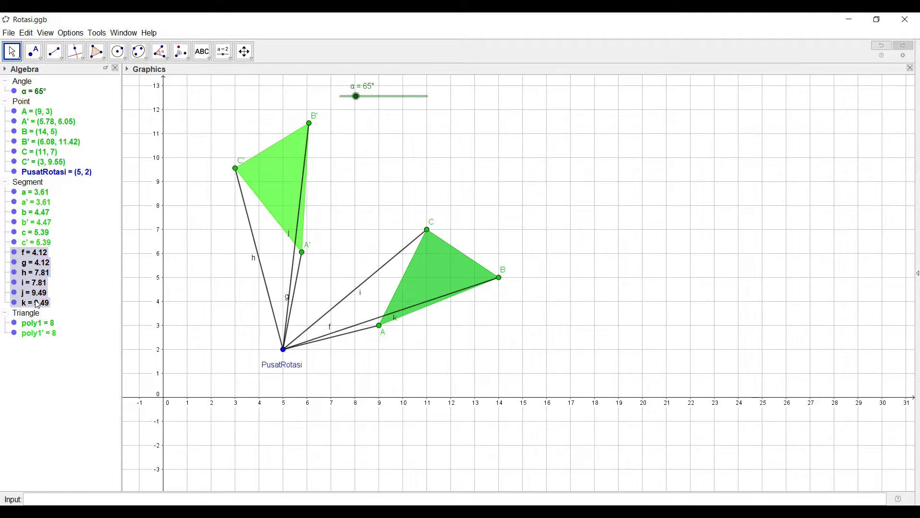
right_click(37, 254)
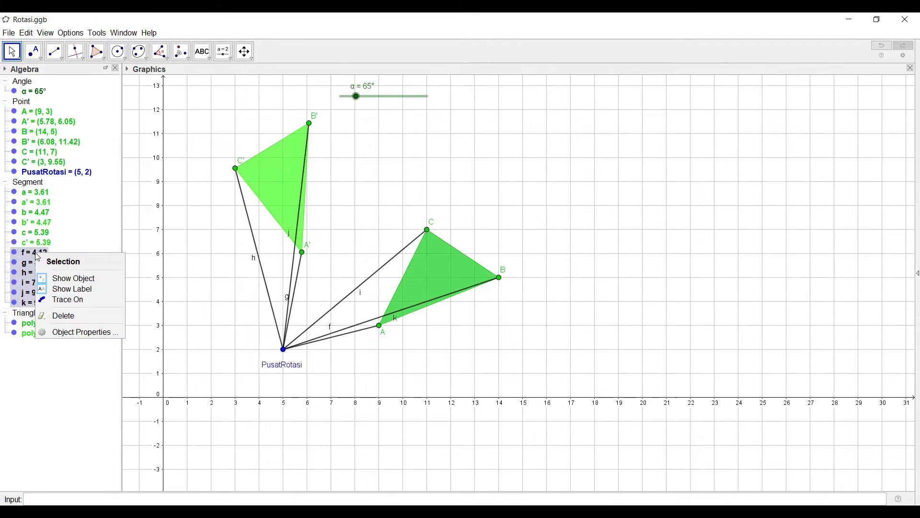
left_click(74, 290)
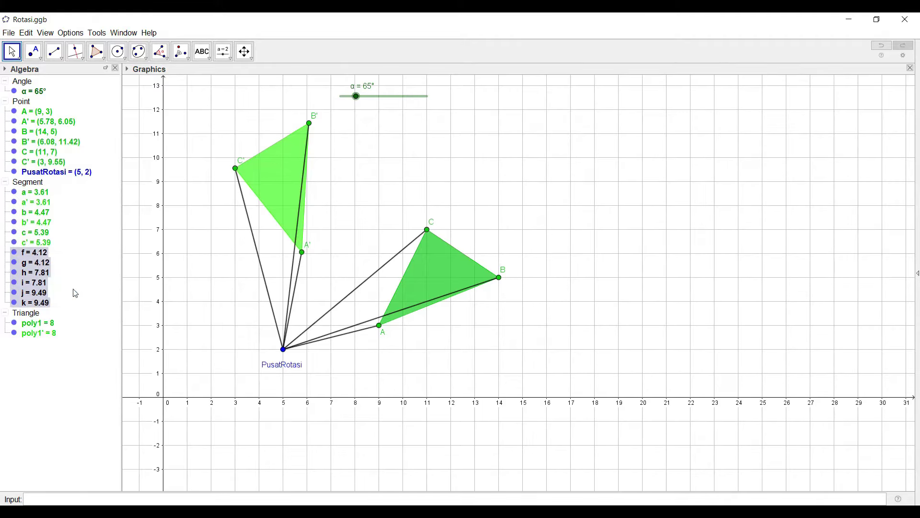
Give the six connecting segments f to k a dashed line style and a gray colour, and deselect them
right_click(39, 288)
left_click(67, 363)
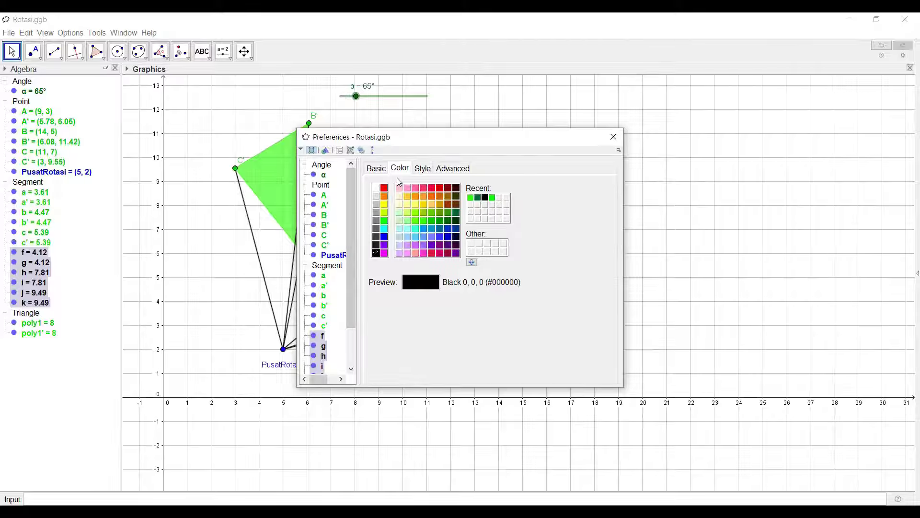
left_click(421, 169)
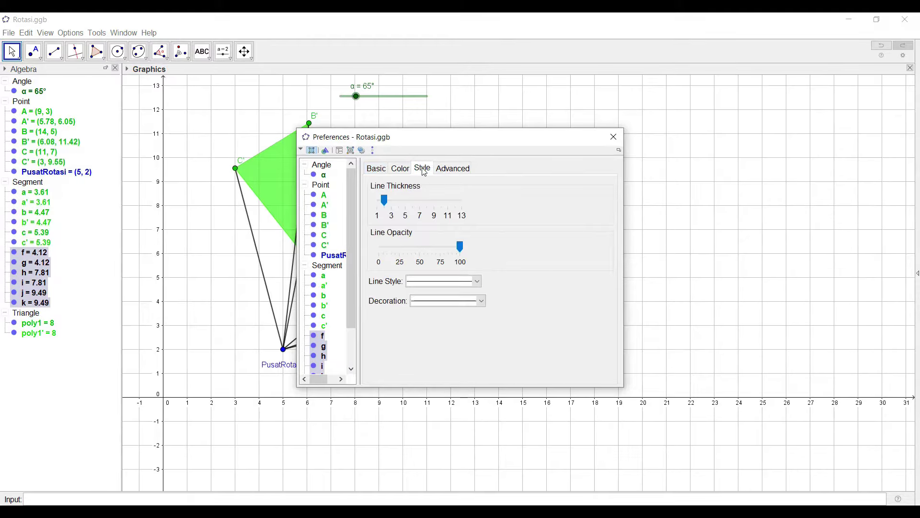
left_click(443, 281)
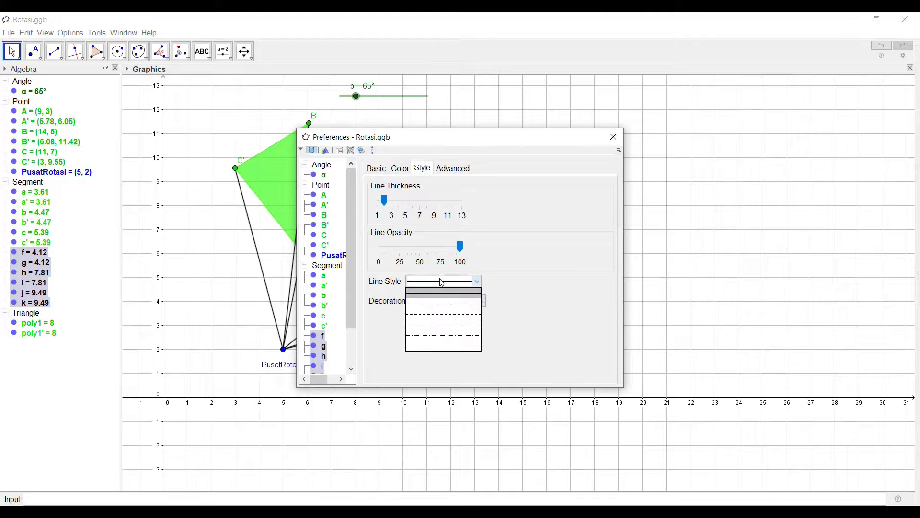
left_click(444, 309)
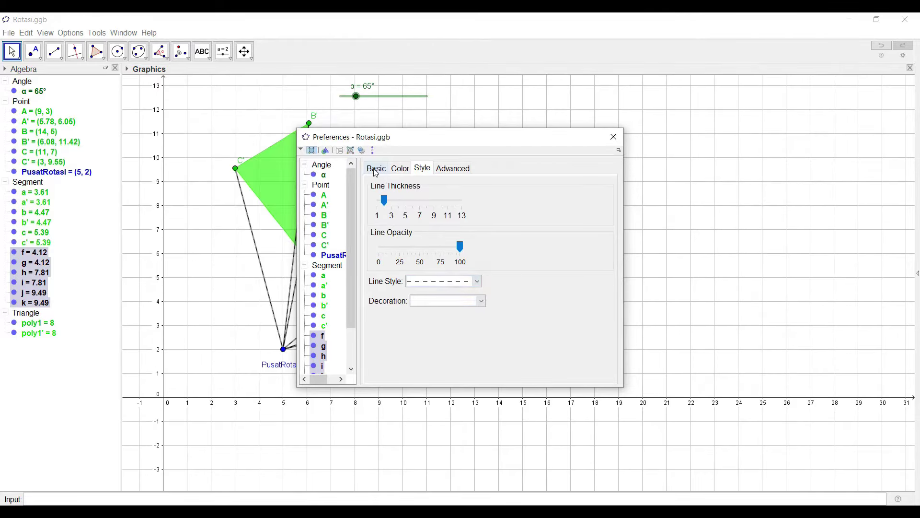
left_click(403, 175)
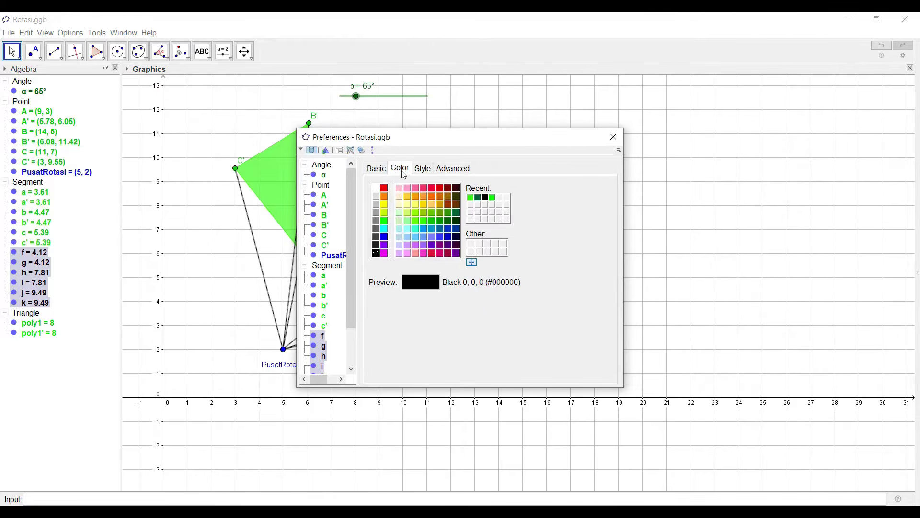
left_click(378, 223)
left_click(614, 136)
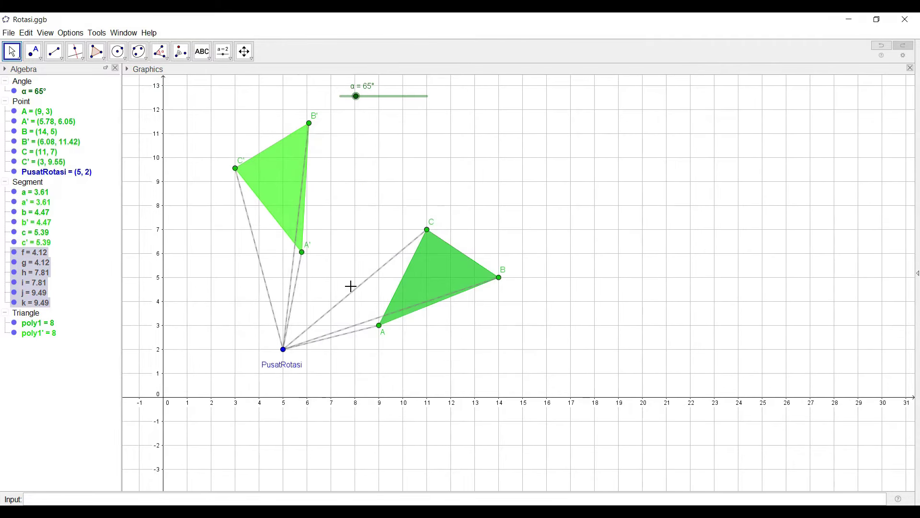
left_click(472, 171)
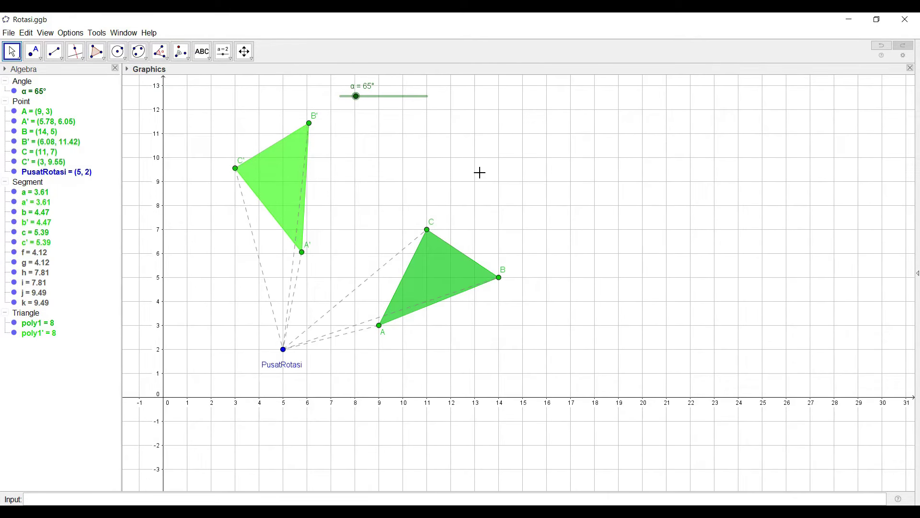
Set the angle slider α to 70° and draw a circular arc centred at PusatRotasi from A to A'
mouse_move(356, 96)
left_mouse_down()
mouse_move(379, 99)
mouse_move(334, 101)
mouse_move(358, 98)
left_mouse_up()
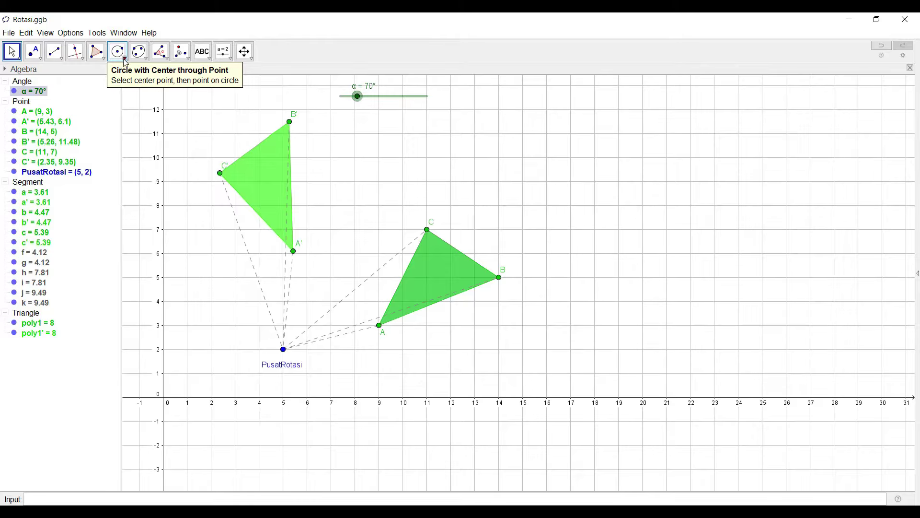
left_click(126, 62)
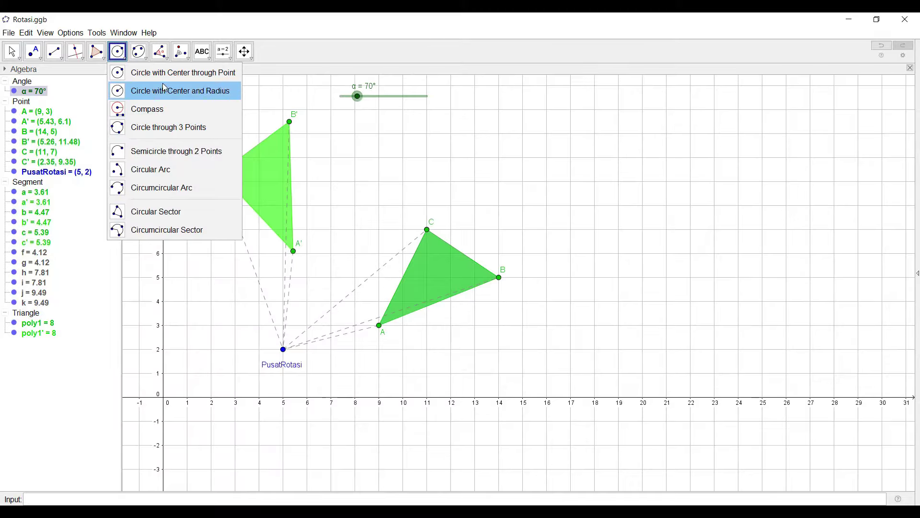
left_click(174, 175)
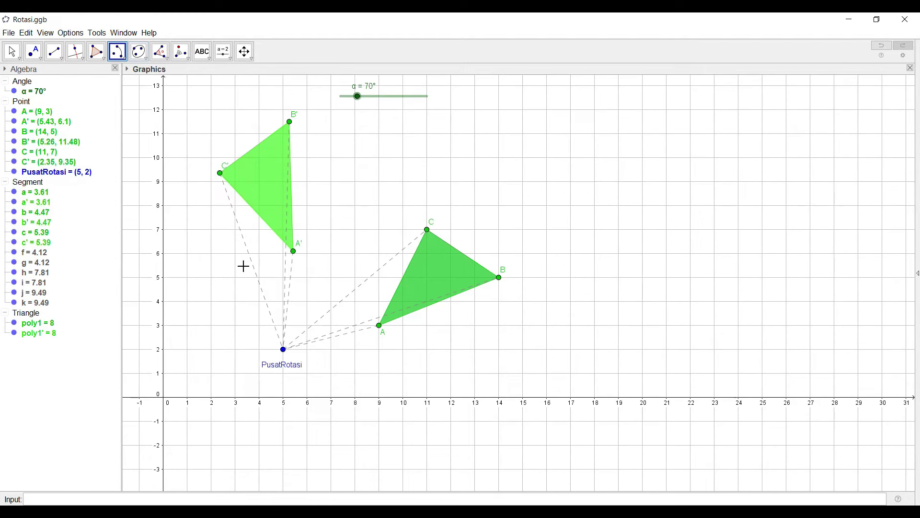
left_click(284, 350)
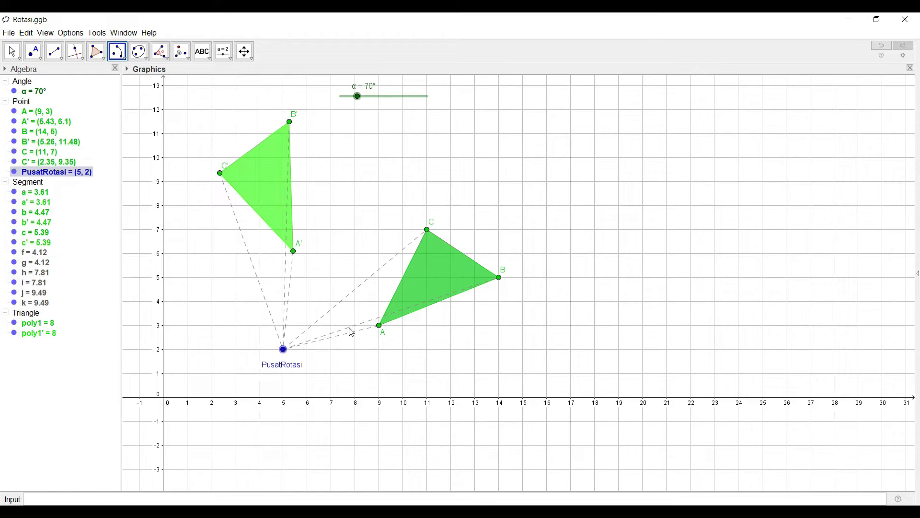
left_click(380, 326)
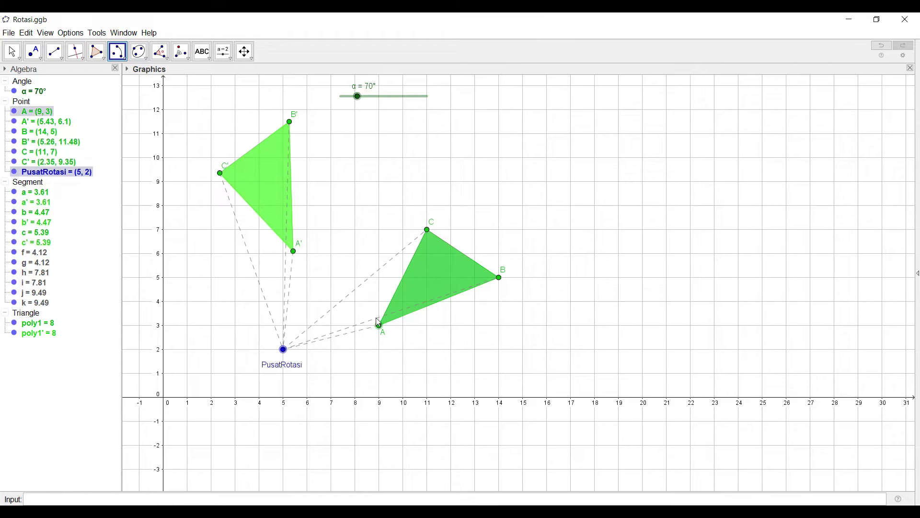
left_click(293, 251)
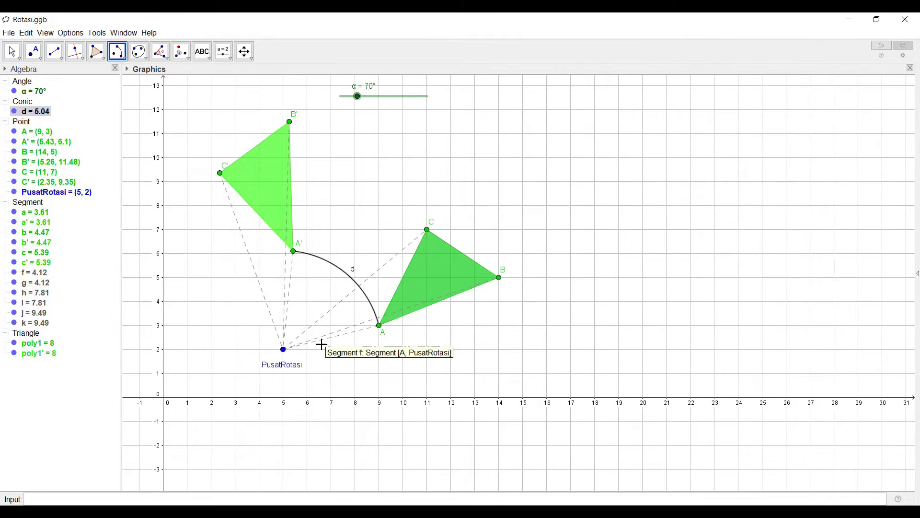
Draw circular arcs centred at PusatRotasi from B to B' and from C to C', and leave the Circular Arc tool
left_click(283, 350)
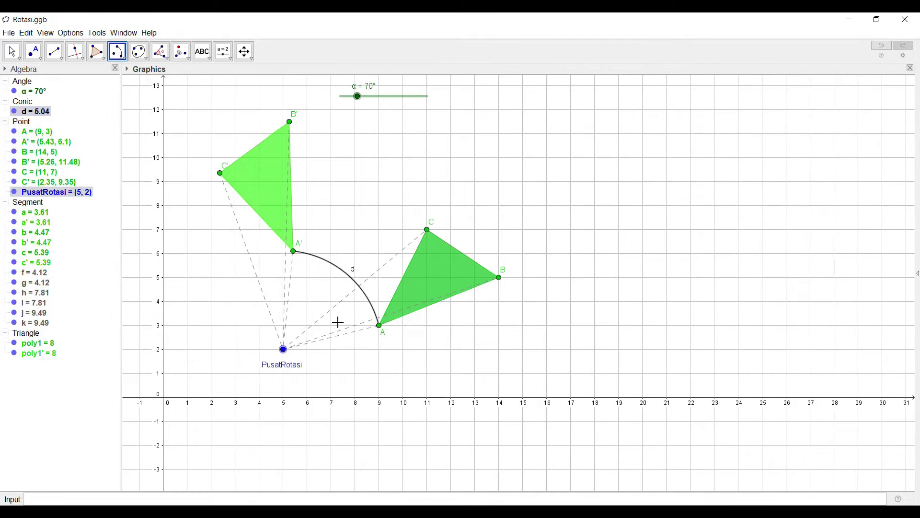
left_click(499, 278)
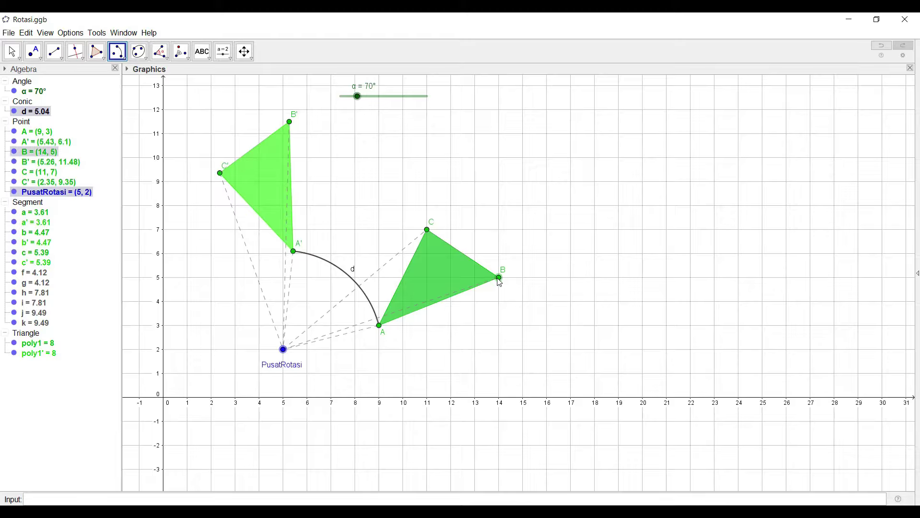
left_click(290, 125)
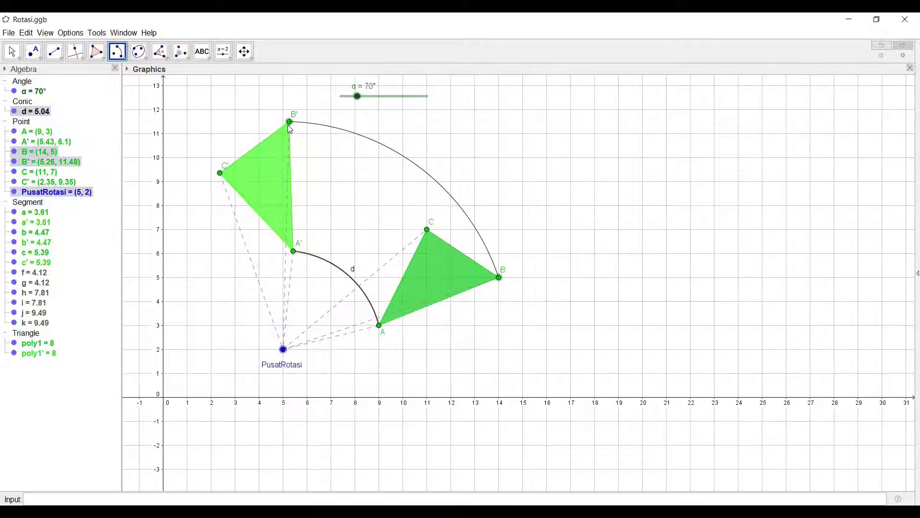
left_click(281, 357)
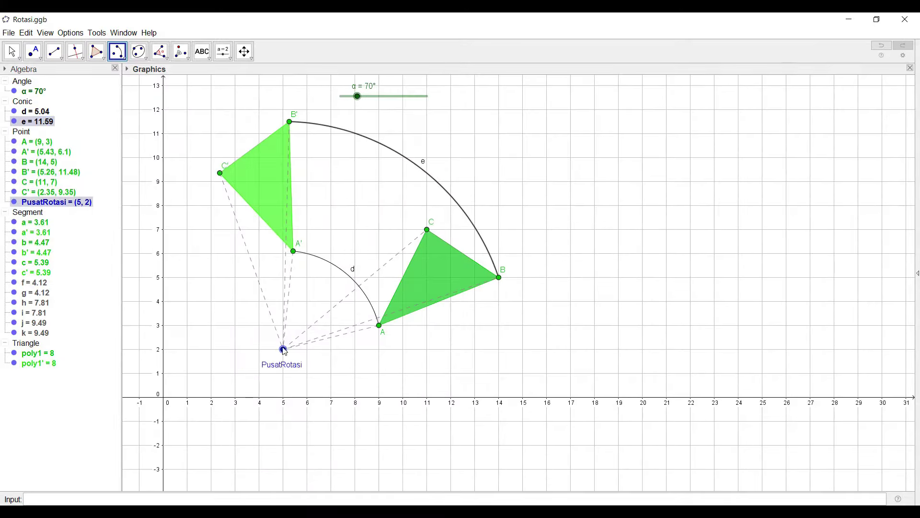
left_click(428, 234)
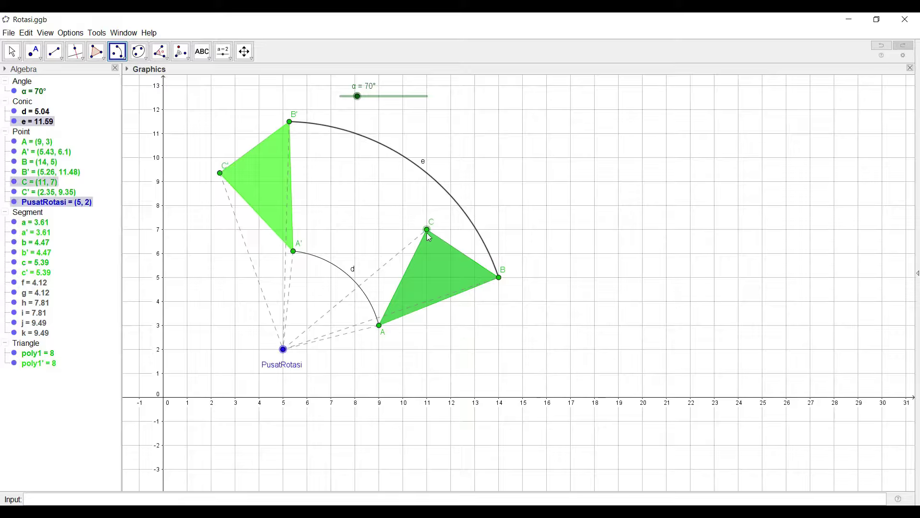
left_click(220, 173)
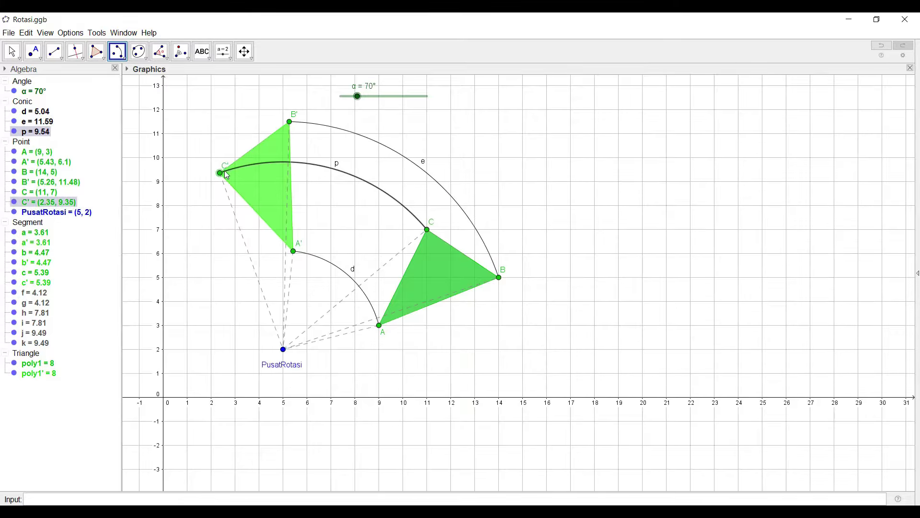
left_click(12, 51)
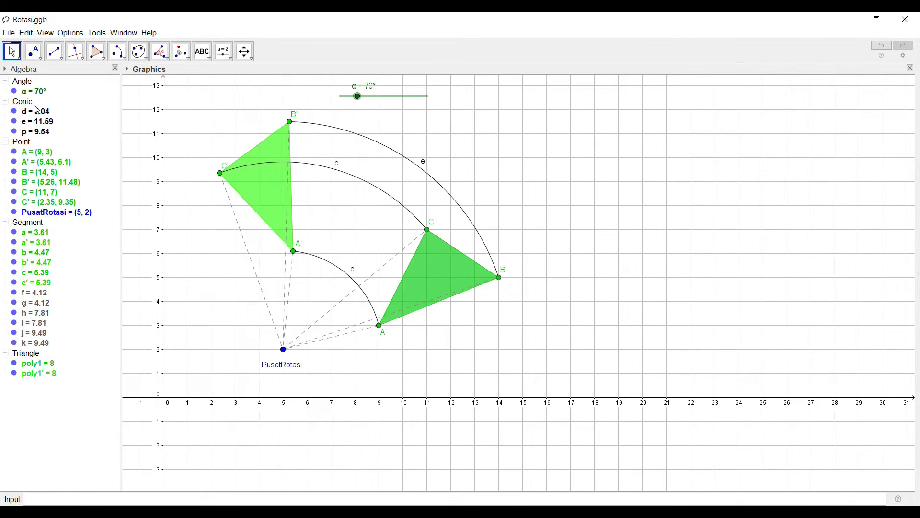
Hide the labels of the three circular arcs d, e and p
left_click(40, 122)
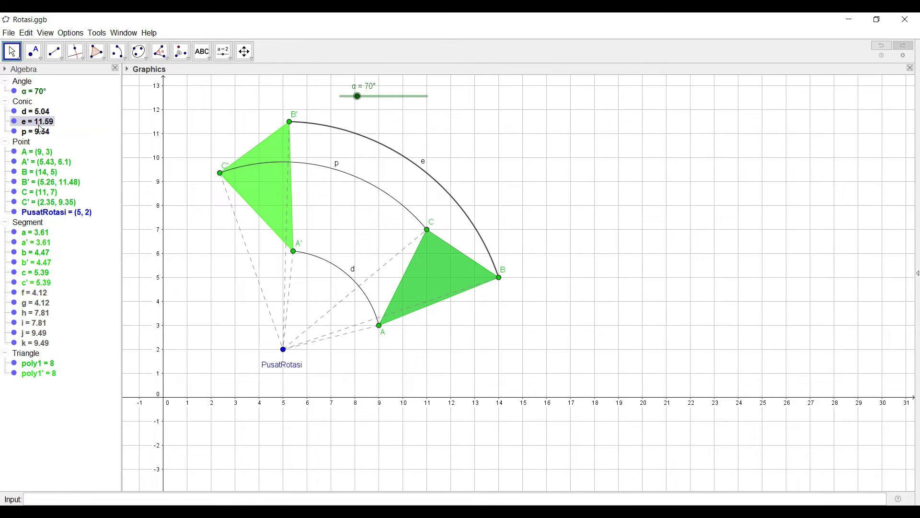
left_click(40, 113)
left_click(43, 123, "ctrl")
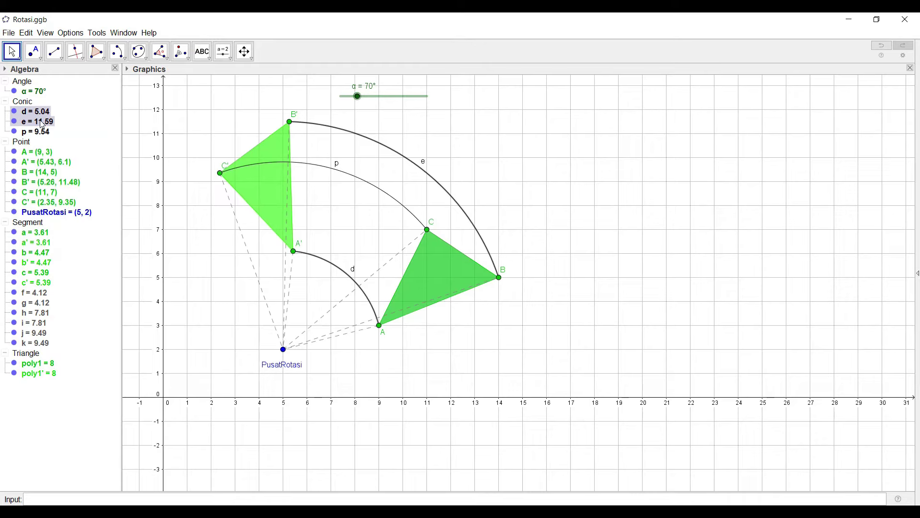
left_click(42, 131, "ctrl")
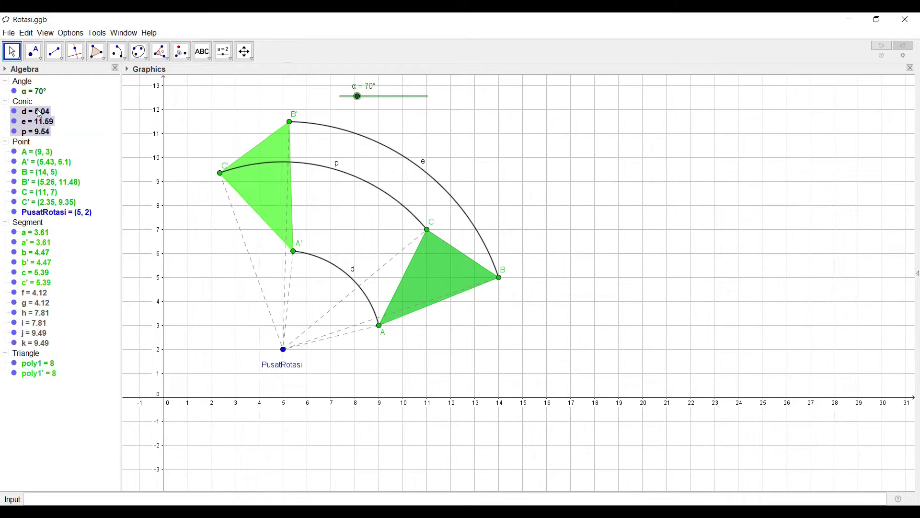
right_click(37, 110)
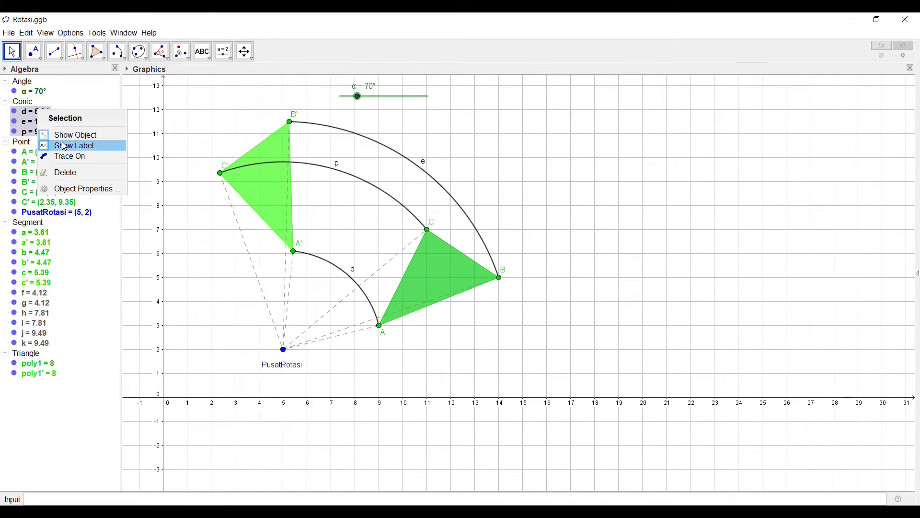
left_click(65, 146)
Give the three arcs d, e and p a dashed line style and the yellow-green colour 153, 255, 0 (#99FF00)
right_click(41, 115)
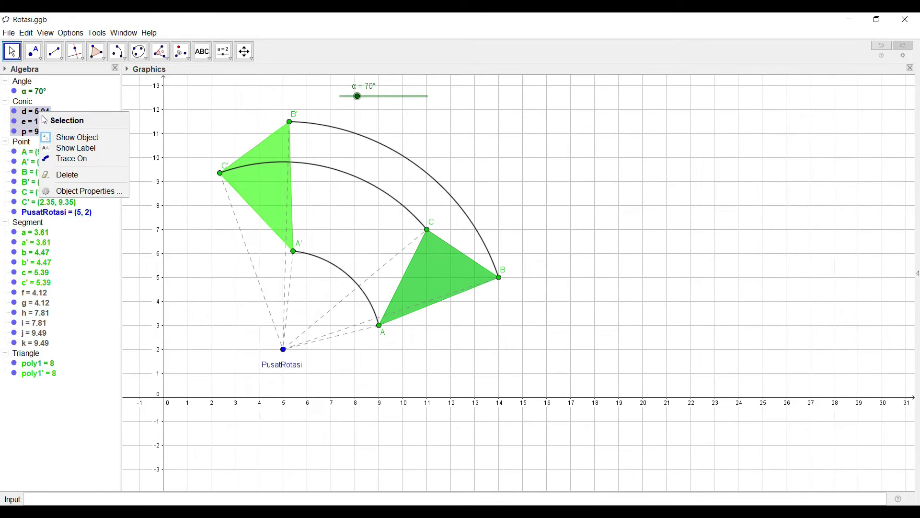
left_click(85, 191)
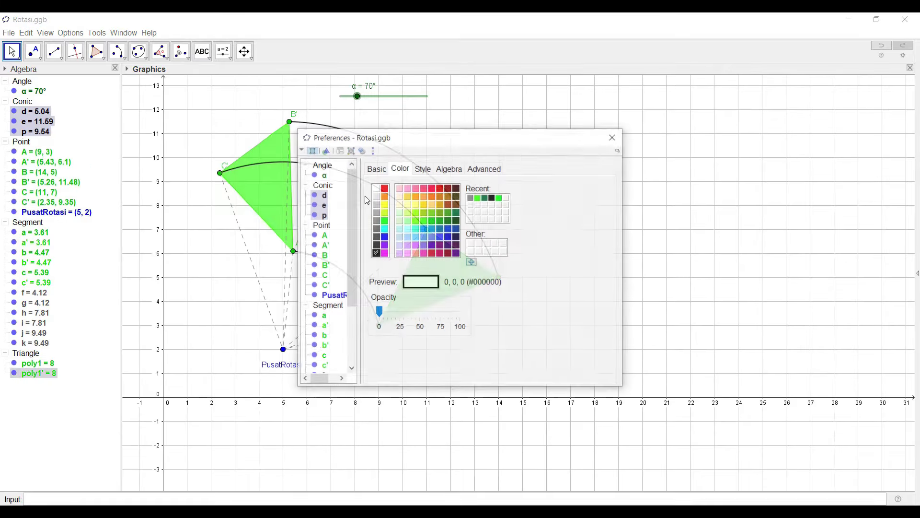
left_click(424, 168)
left_click(439, 281)
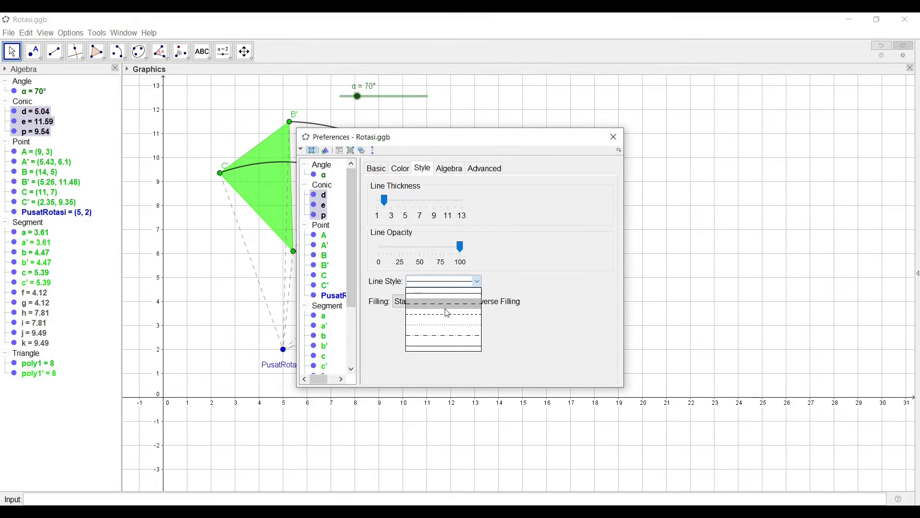
left_click(446, 314)
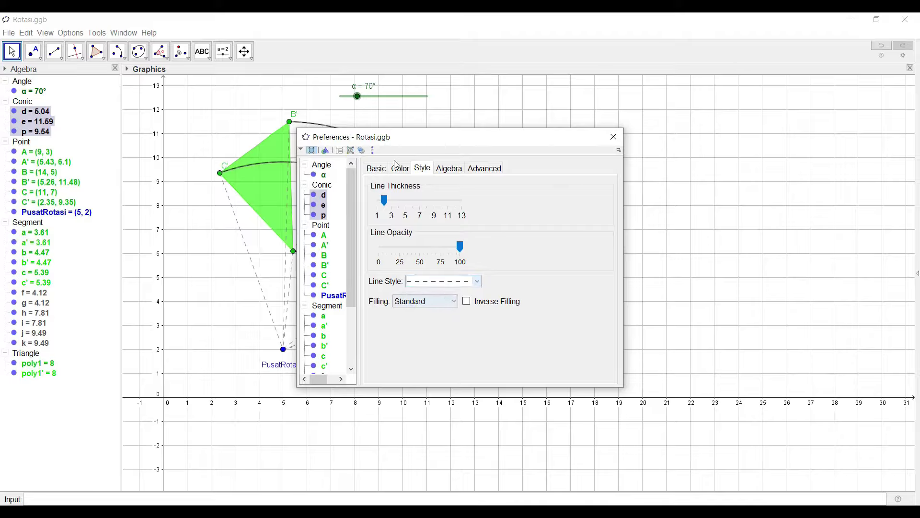
left_click(405, 172)
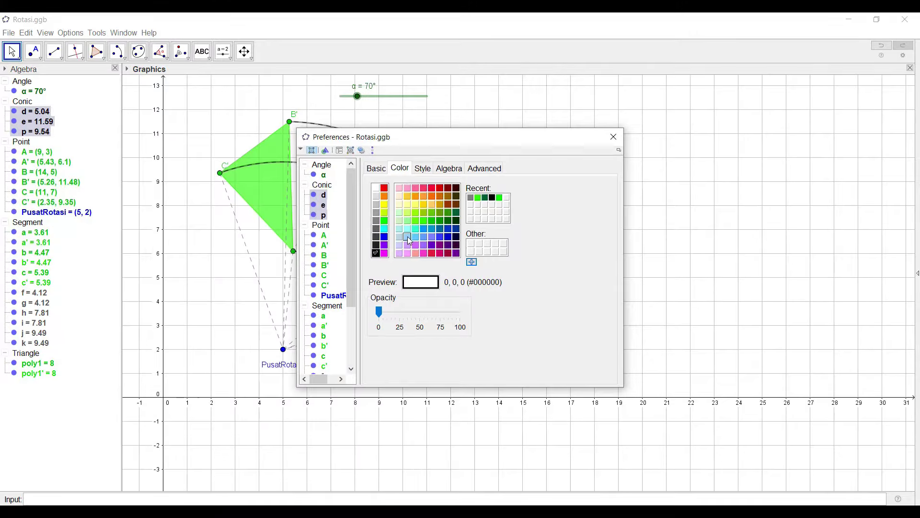
left_click(415, 212)
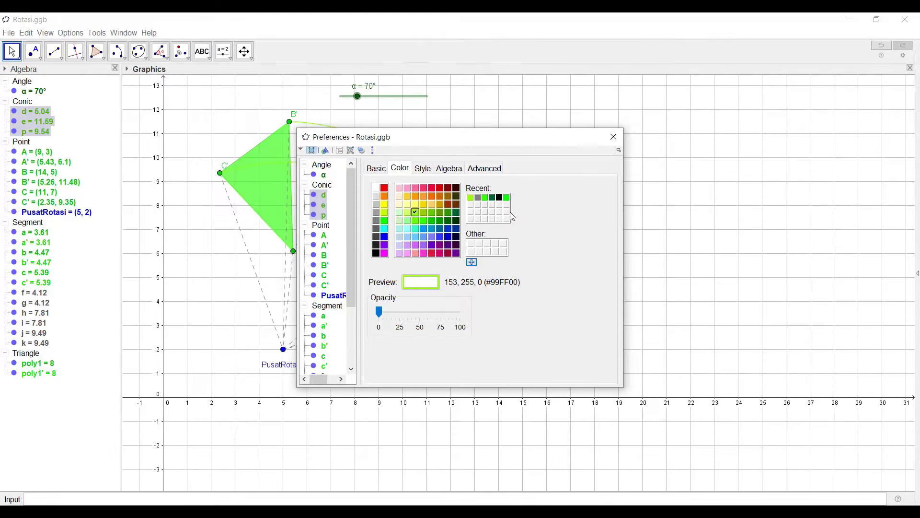
left_click(613, 136)
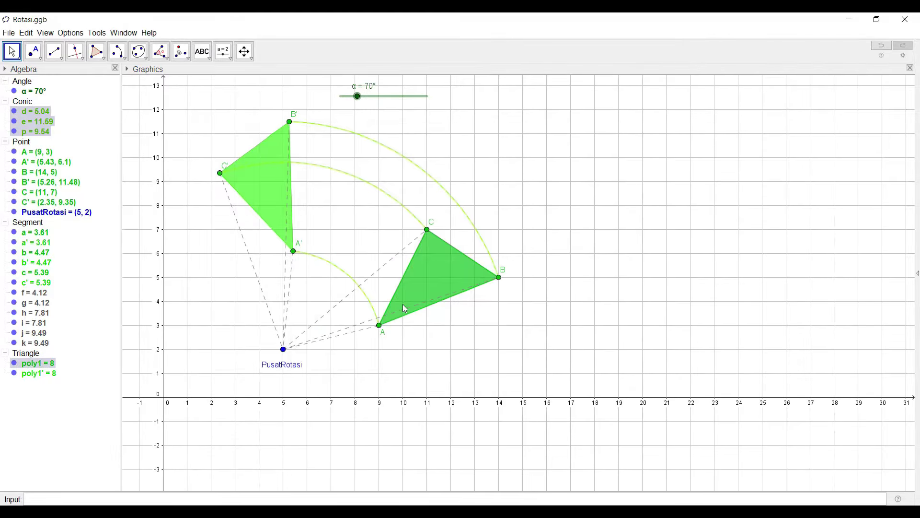
Set the angle slider α to 60° and mark the angle A–PusatRotasi–A' with the Angle tool
left_click(534, 144)
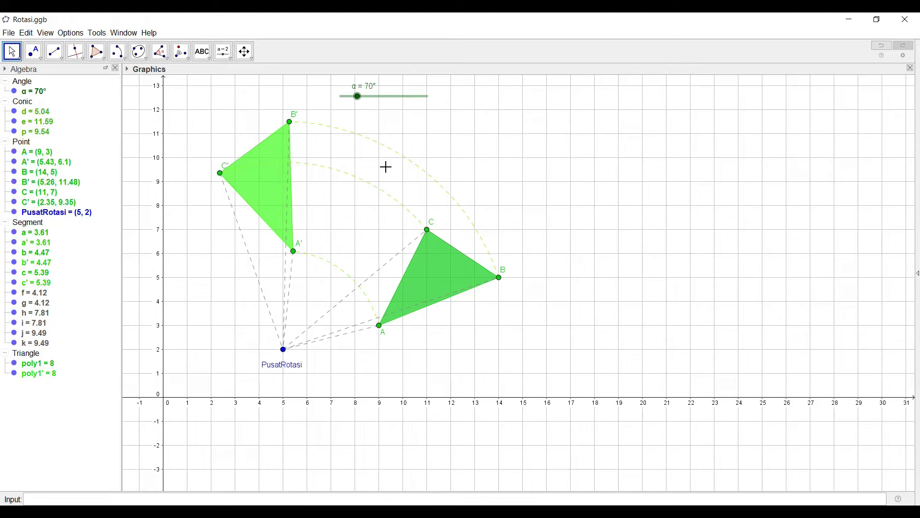
mouse_move(357, 96)
left_mouse_down()
mouse_move(377, 96)
mouse_move(355, 97)
left_mouse_up()
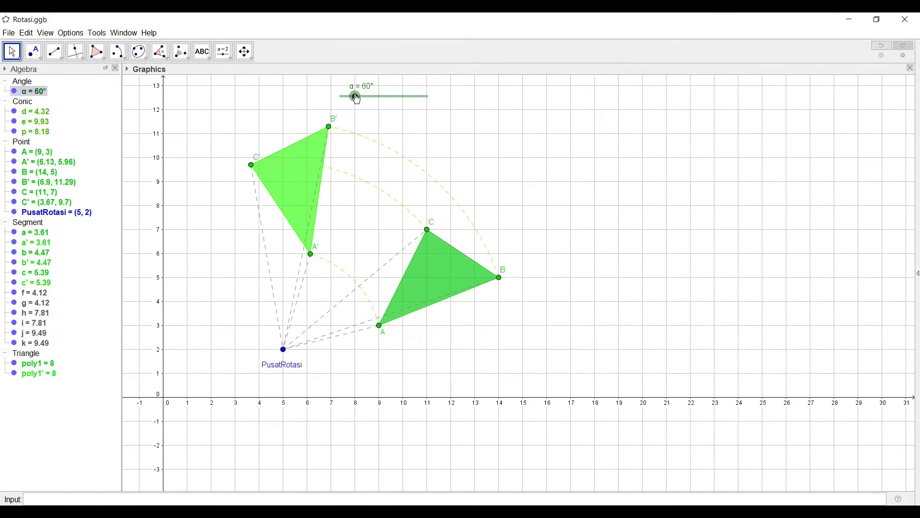
left_click(166, 59)
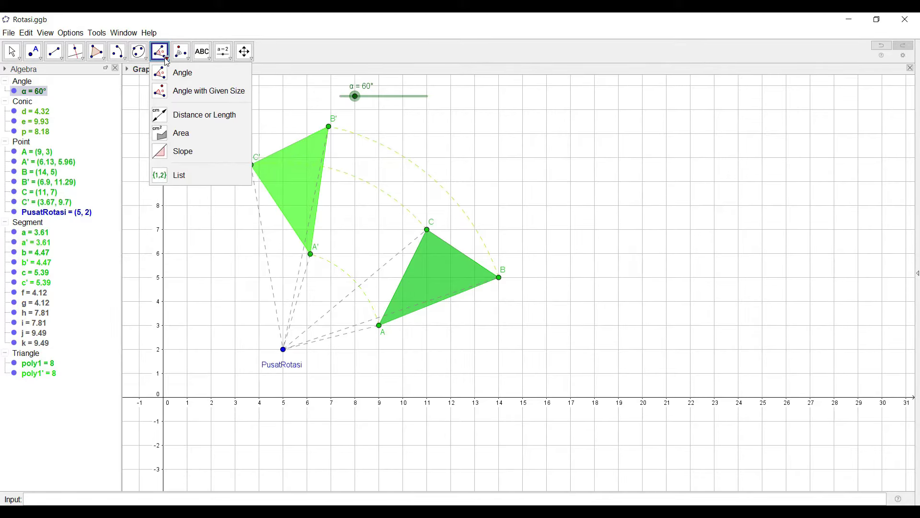
left_click(180, 77)
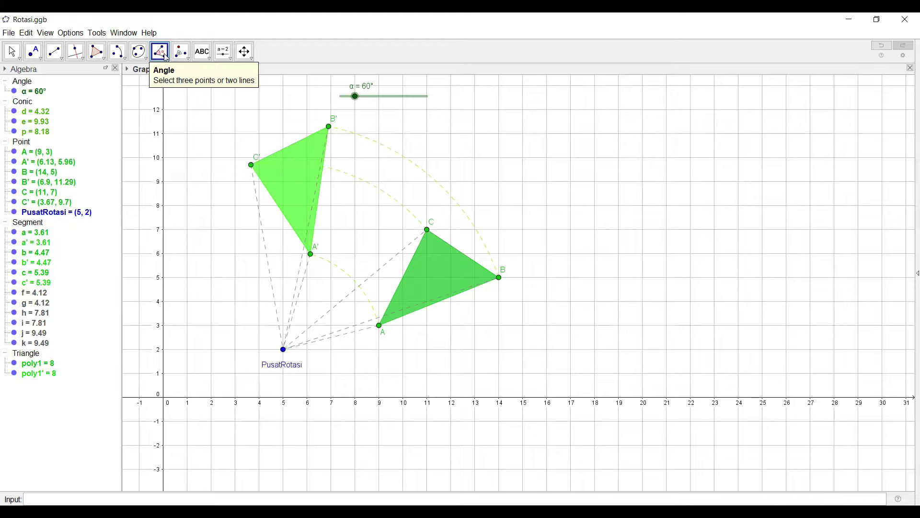
left_click(381, 329)
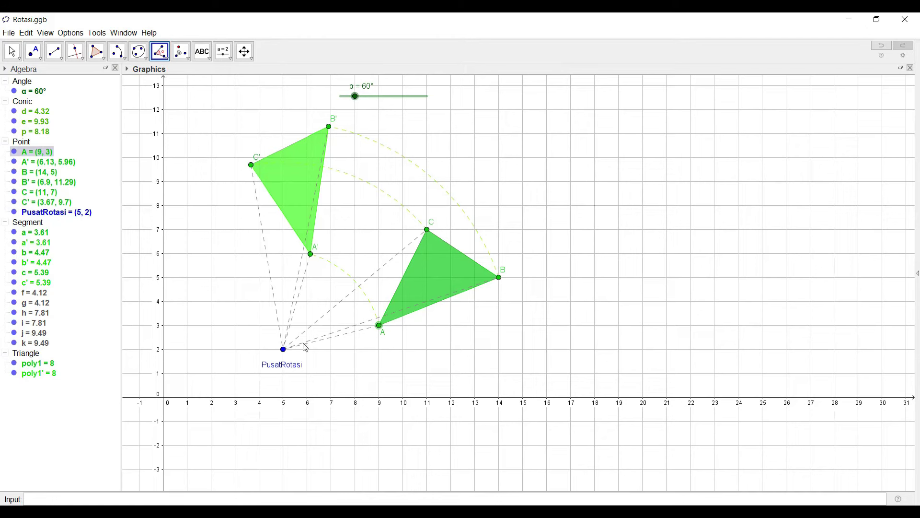
left_click(286, 351)
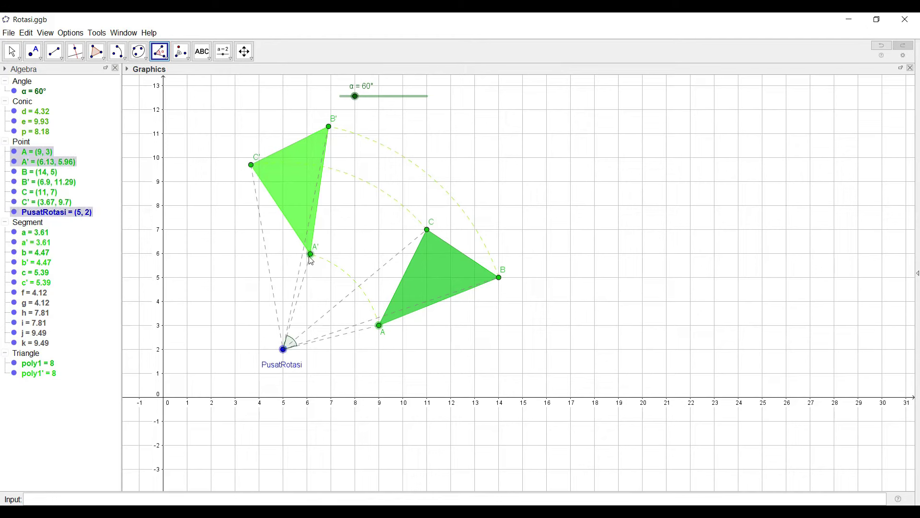
left_click(310, 255)
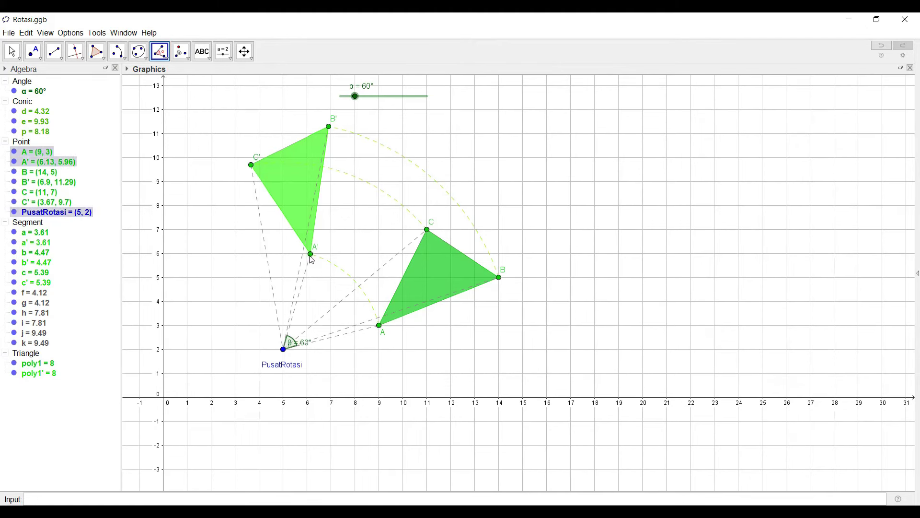
left_click(12, 51)
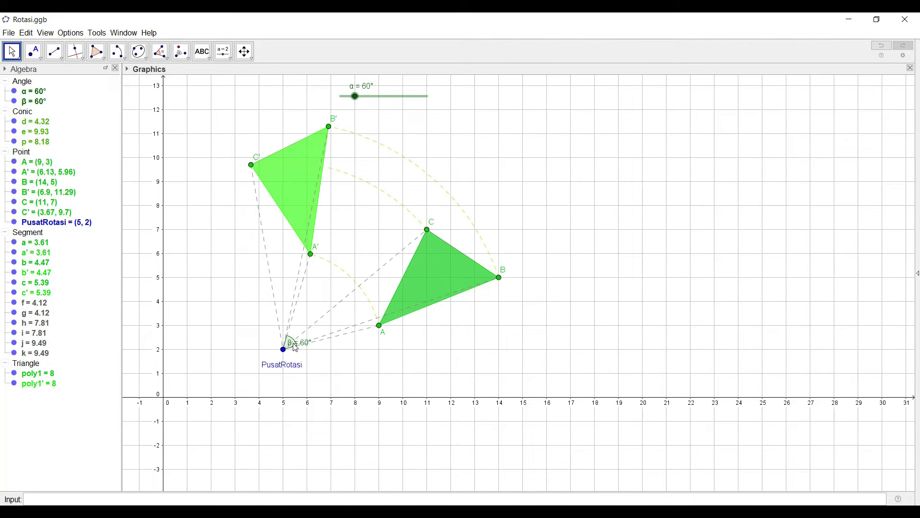
Move the β angle label clear of its angle mark at PusatRotasi and set slider α to 140°
left_click_drag(305, 346, 315, 338)
left_click(381, 96)
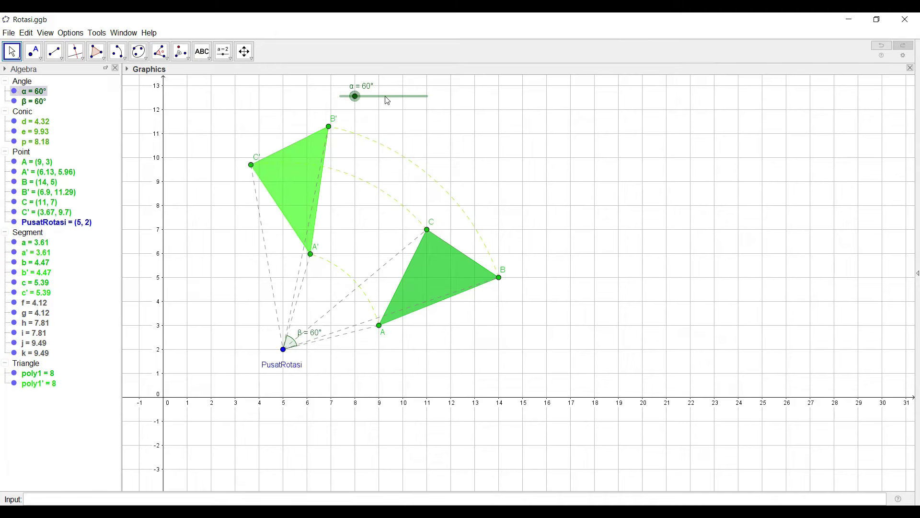
left_click_drag(356, 97, 377, 113)
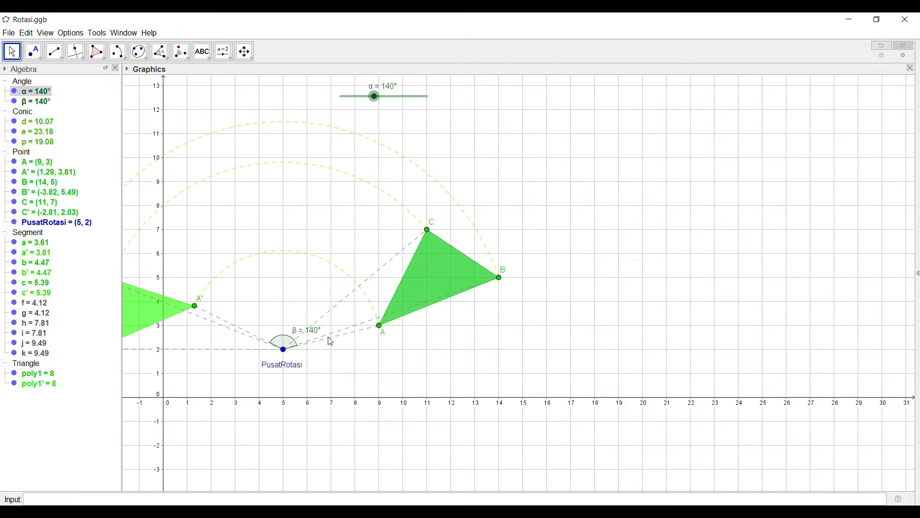
Rename the angle β between A, PusatRotasi and A' as α in its object properties
right_click(296, 336)
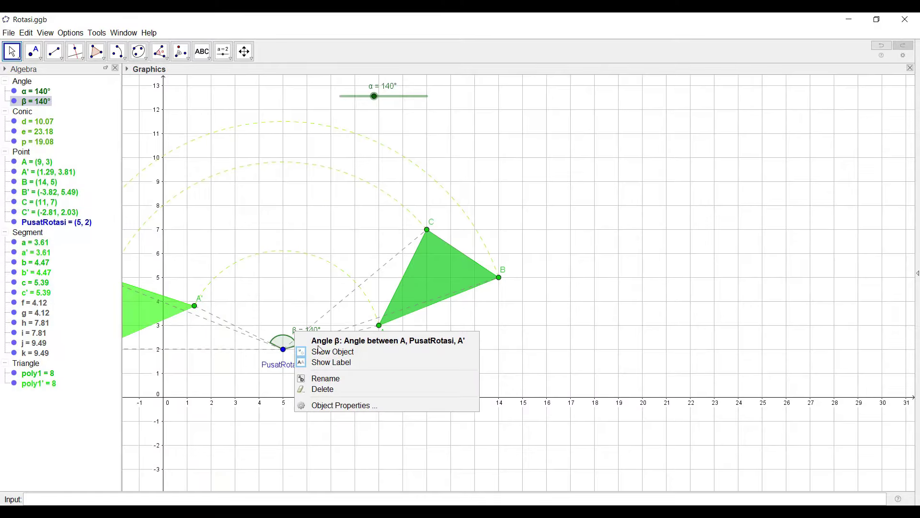
left_click(347, 406)
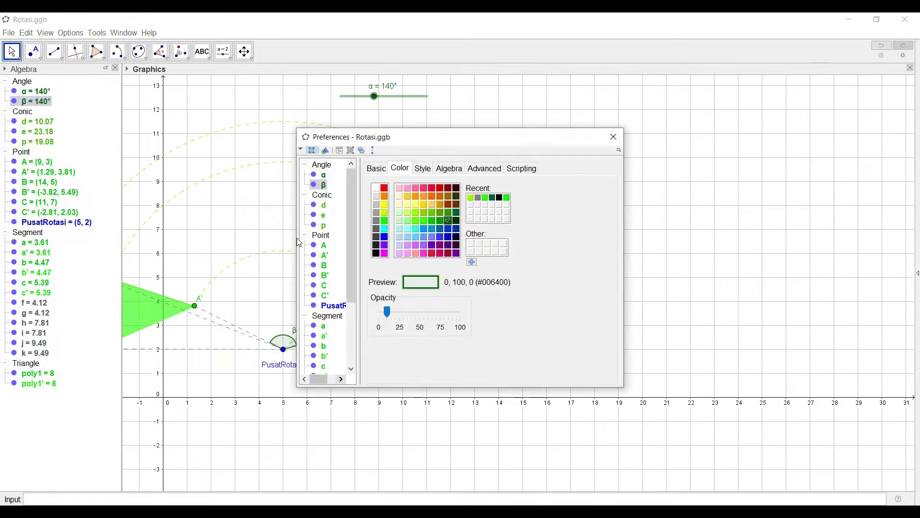
left_click(377, 169)
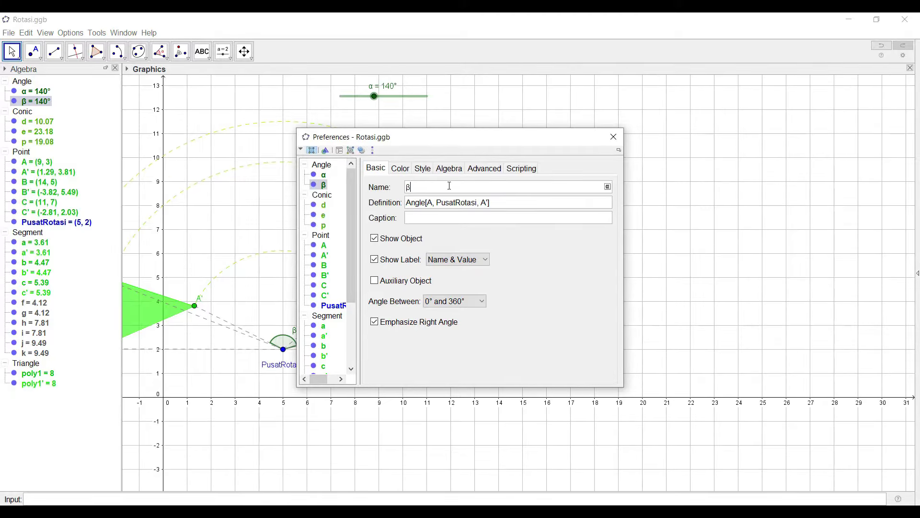
left_click(608, 186)
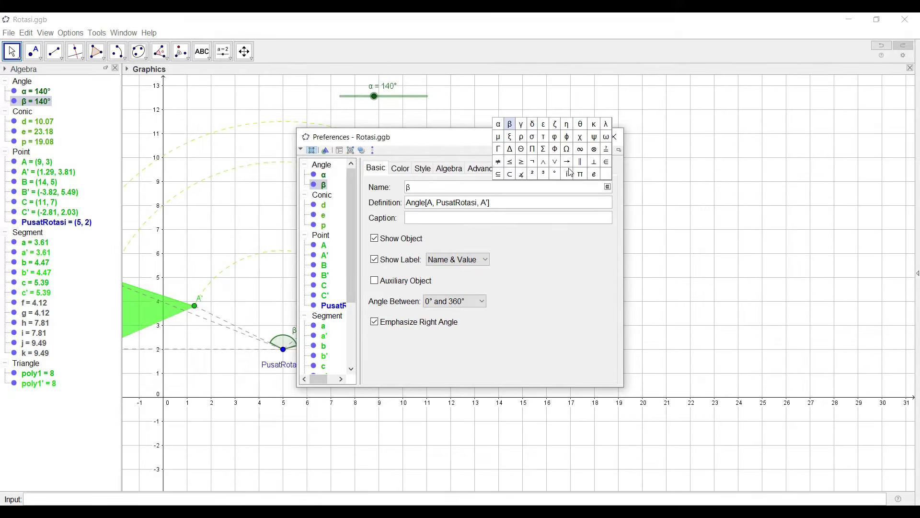
left_click(498, 125)
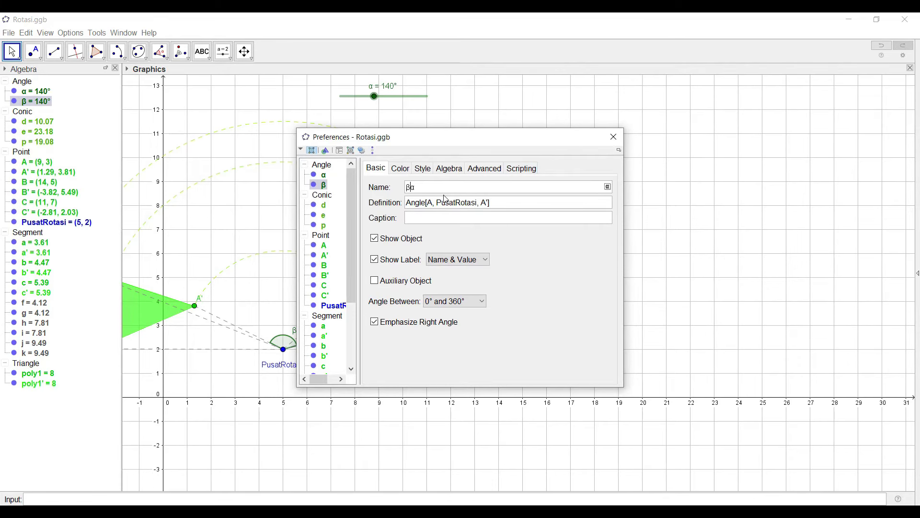
key("Return")
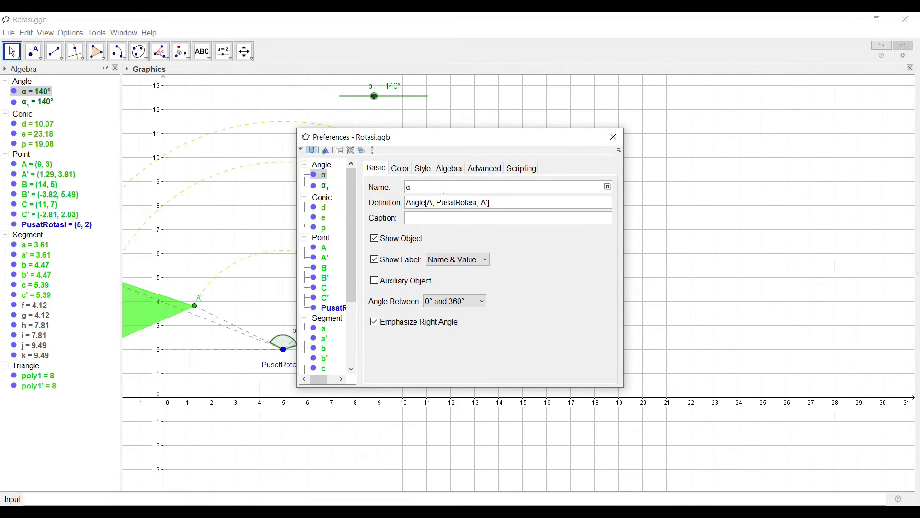
left_click(613, 137)
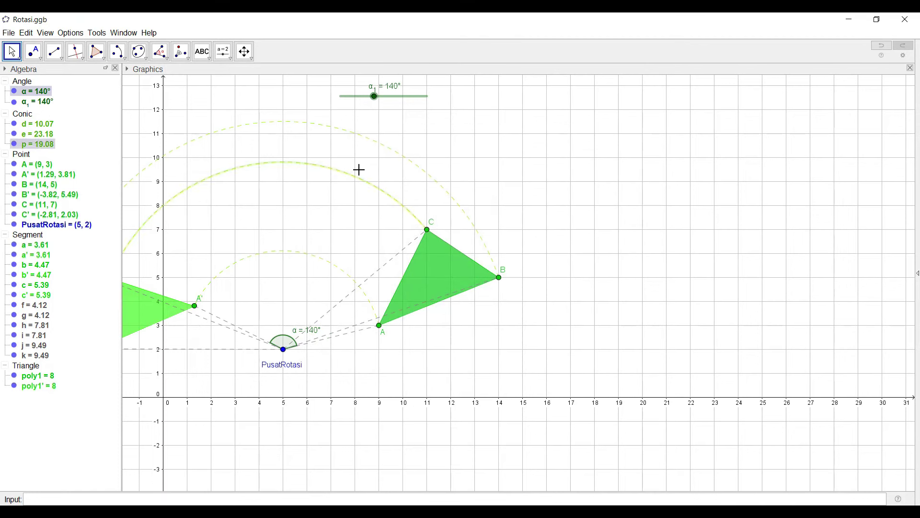
Move the α₁ slider to the empty plot area around x = 22 to 25, y = 11.5, and animate it starting from 0°
left_click_drag(375, 96, 748, 123)
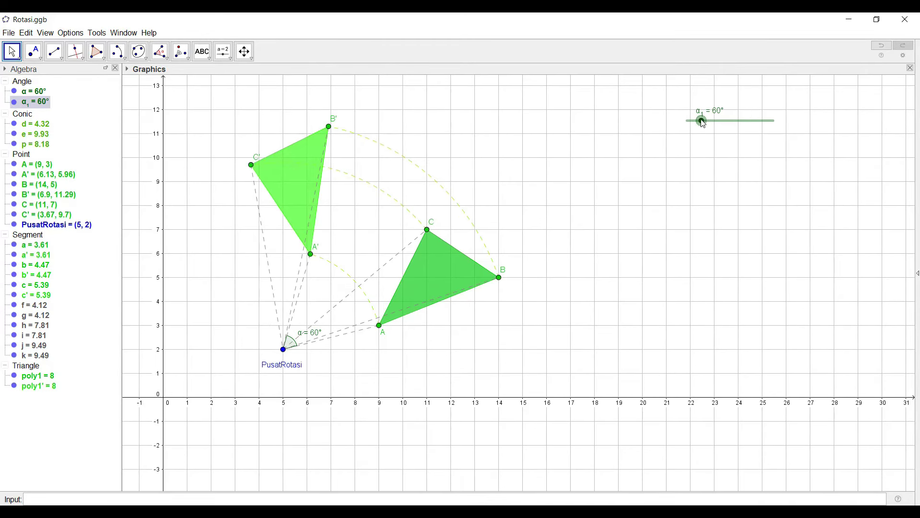
left_click_drag(703, 122, 685, 127)
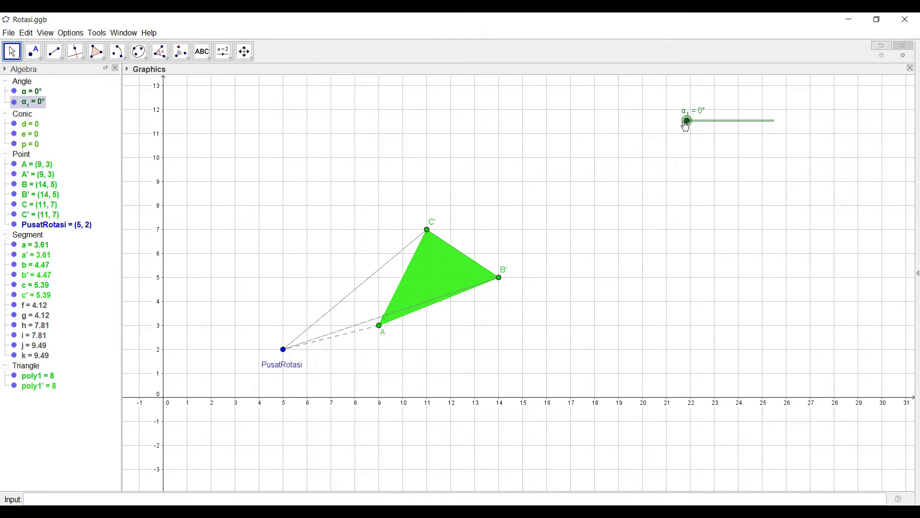
right_click(740, 125)
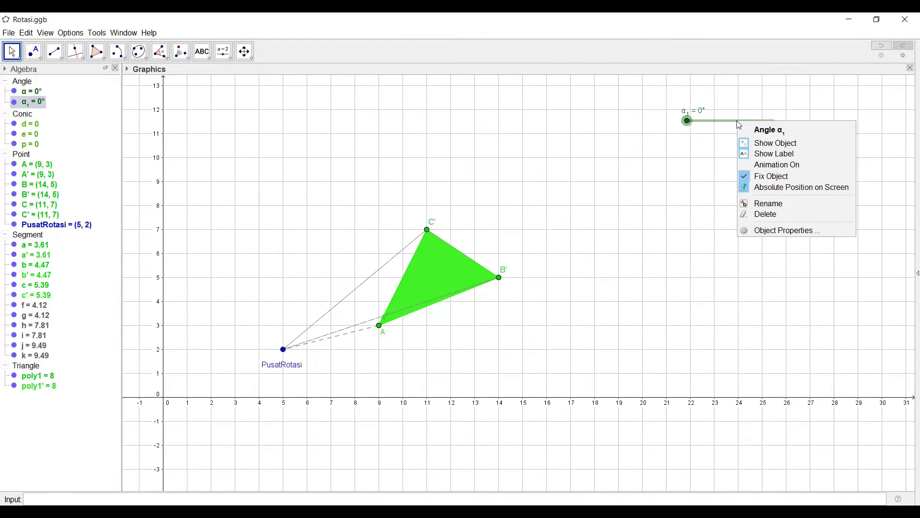
left_click(769, 165)
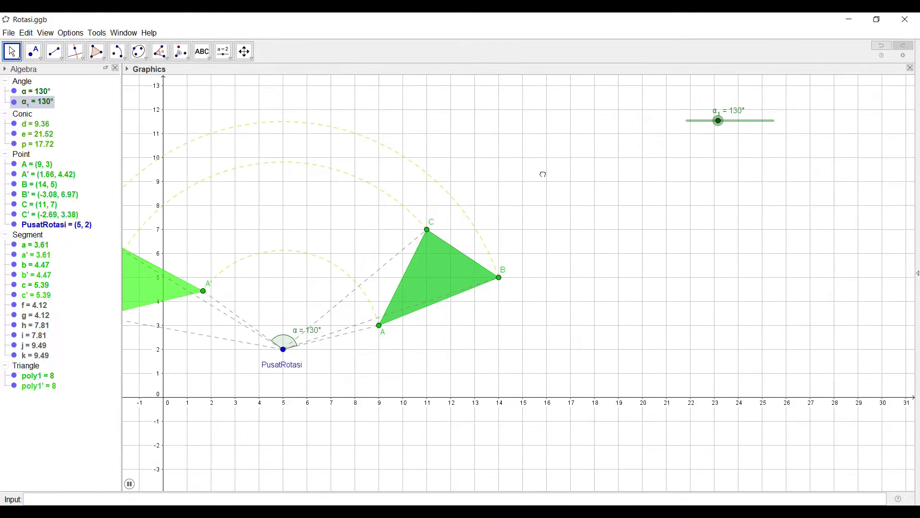
left_click_drag(540, 173, 655, 176)
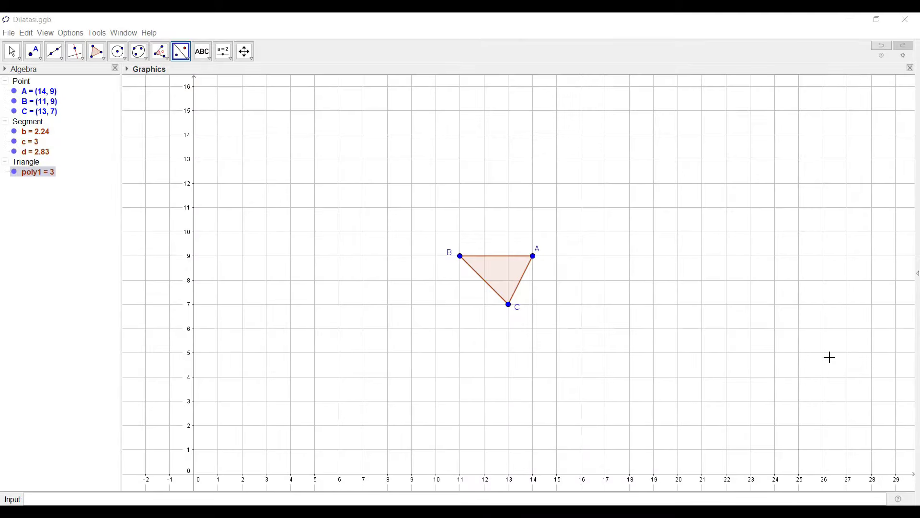
left_click(182, 55)
left_click(188, 58)
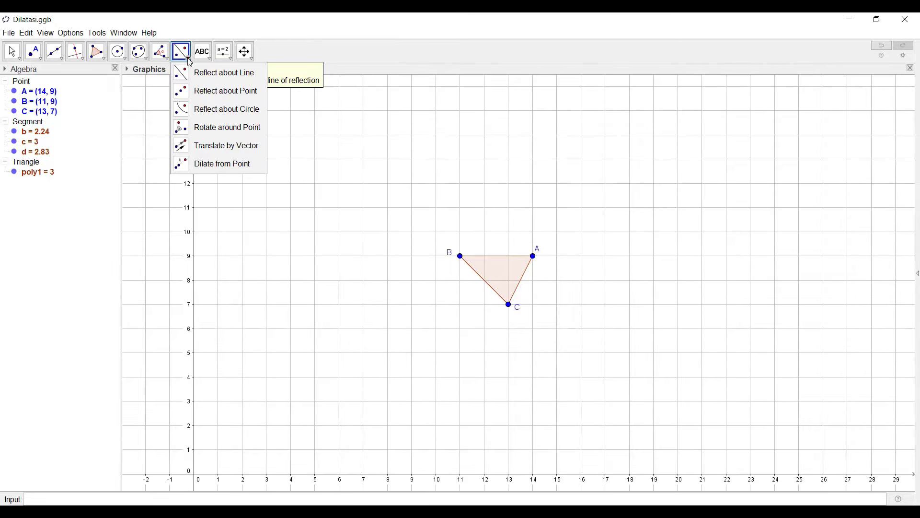
left_click(212, 167)
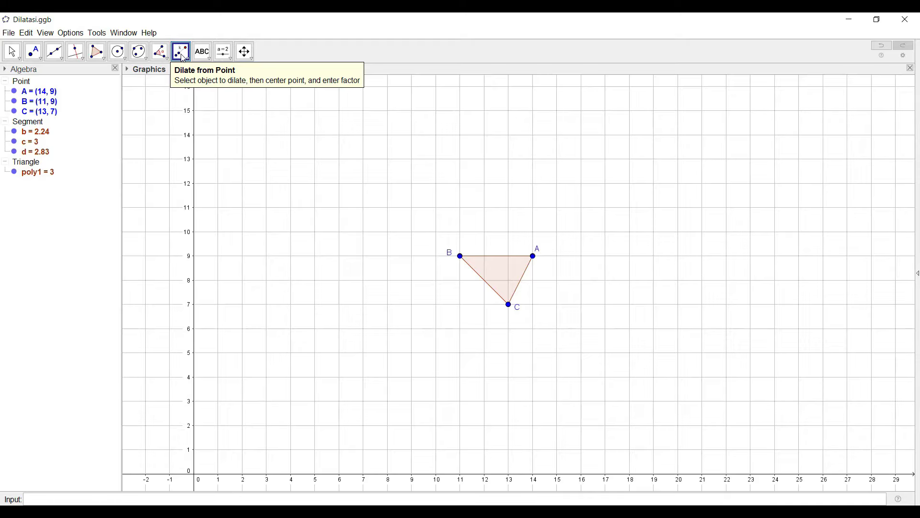
Place a point at (9, 5) in Dilatasi.ggb and rename it PusatDilatasi
left_click(37, 55)
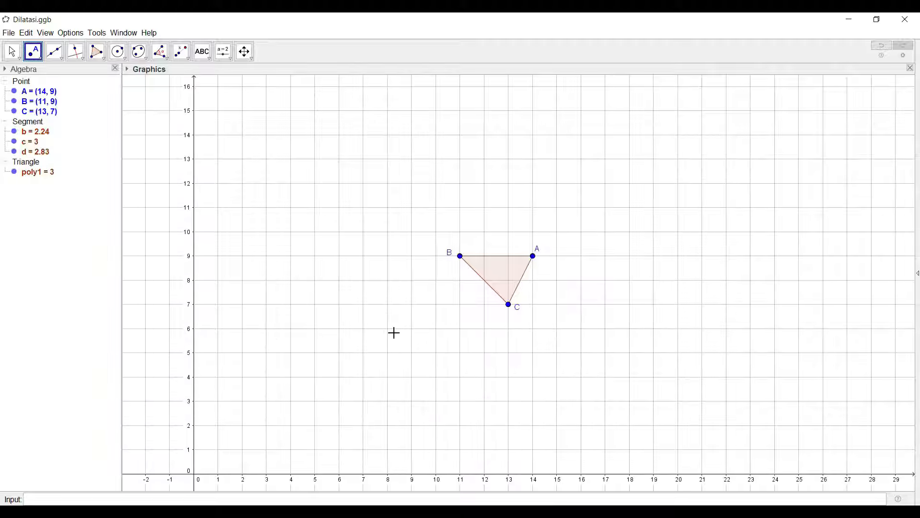
left_click(412, 353)
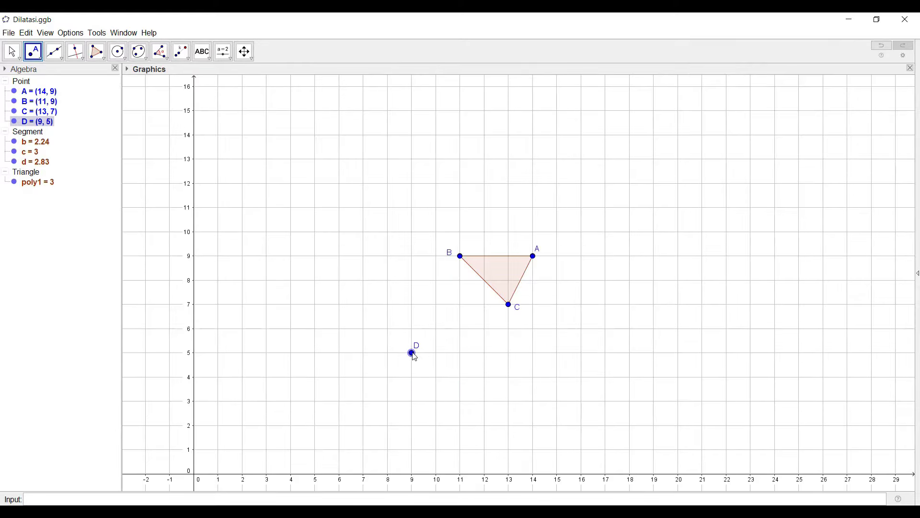
right_click(412, 353)
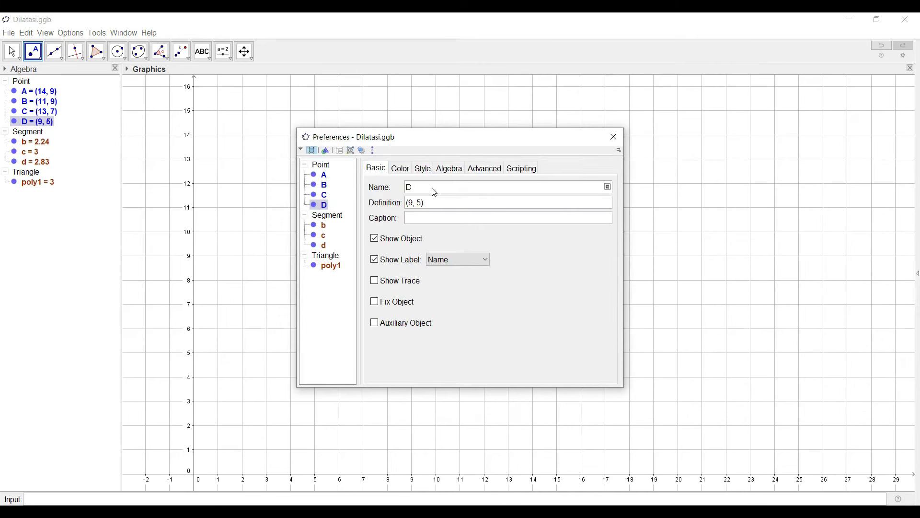
left_click(405, 190)
type("PusatDilatasi")
key("Return")
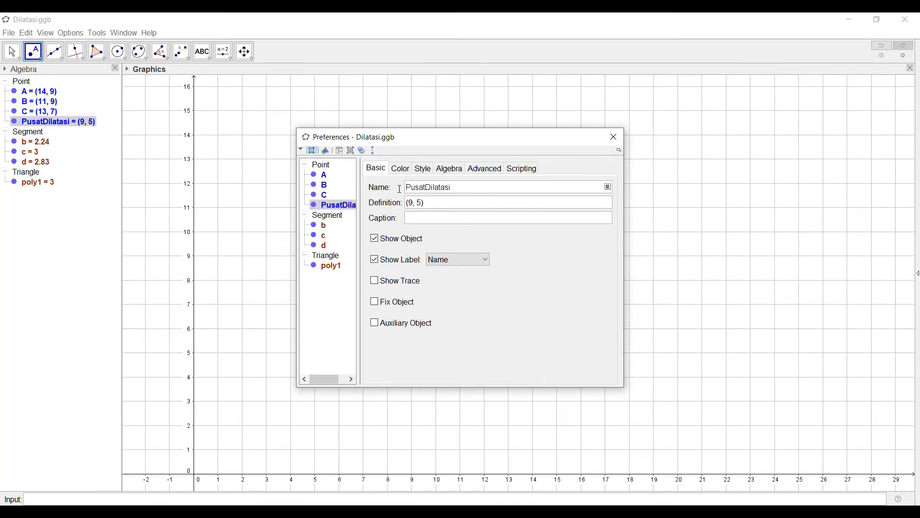
left_click(613, 136)
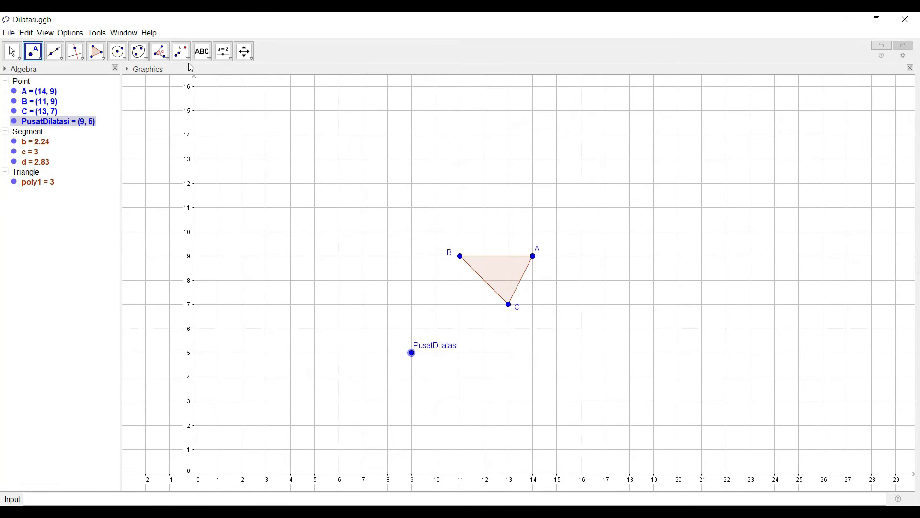
Create a number slider named Dilatasi above triangle ABC, adjusting its minimum, maximum and increment
left_click(224, 51)
left_click(523, 127)
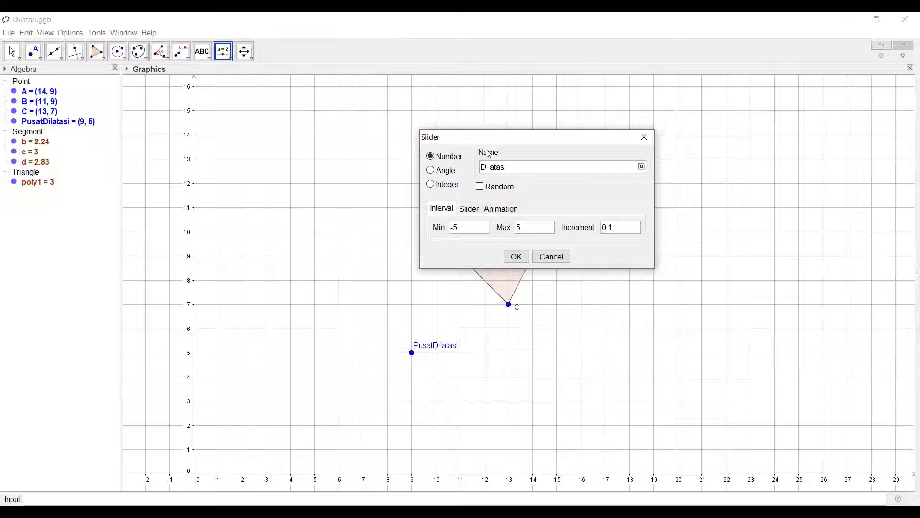
left_click(464, 232)
left_click(520, 233)
left_click(616, 230)
type("0")
left_click(522, 254)
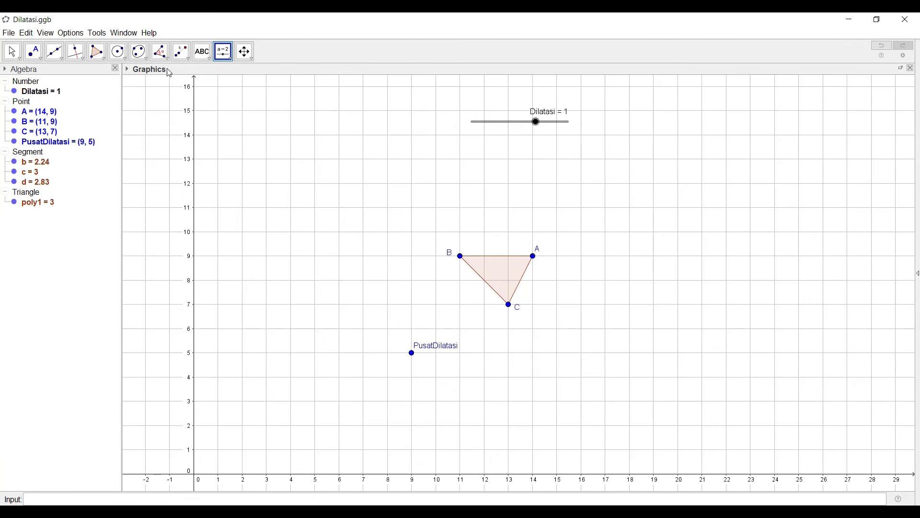
Draw rays from PusatDilatasi through C, B and A, and move the PusatDilatasi label below its point, clear of the rays
left_click(62, 61)
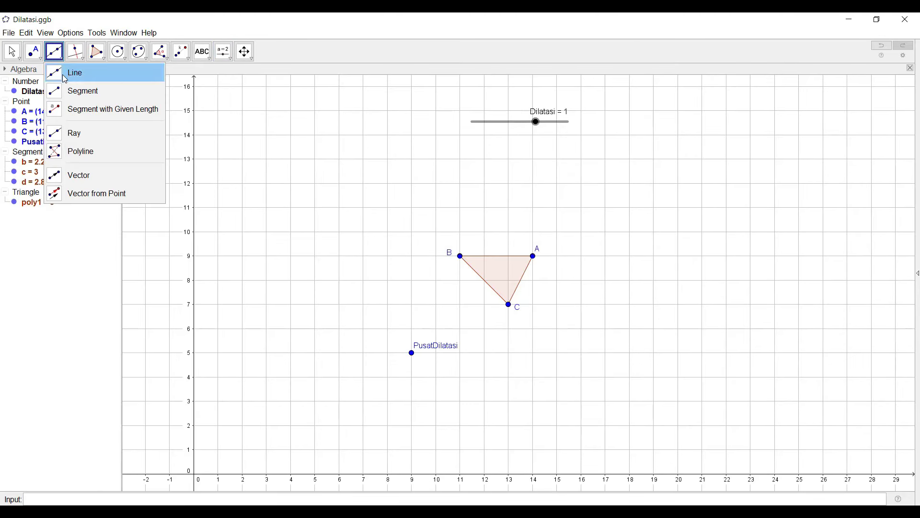
left_click(59, 139)
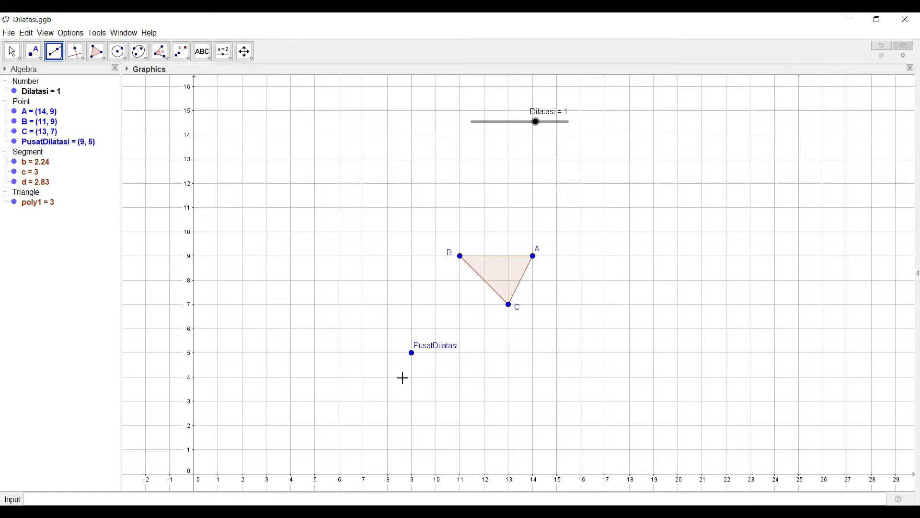
left_click(411, 353)
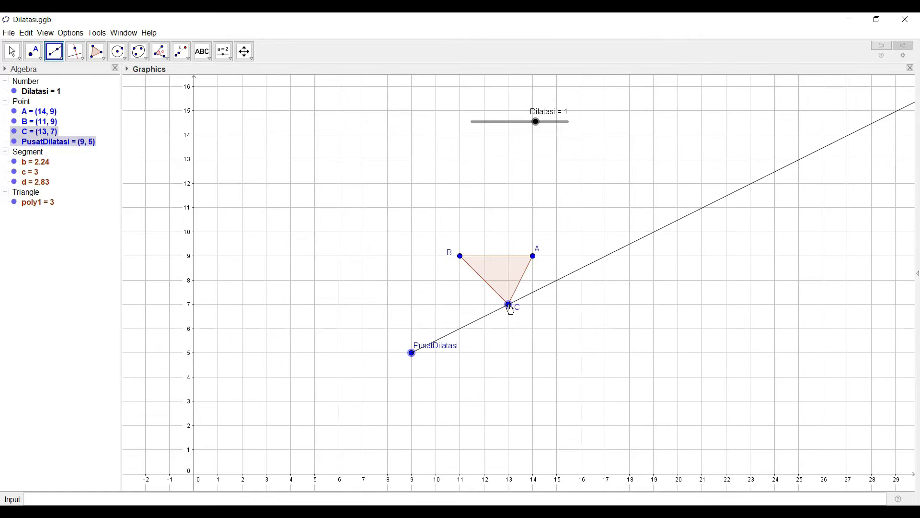
left_click(510, 308)
left_click(412, 353)
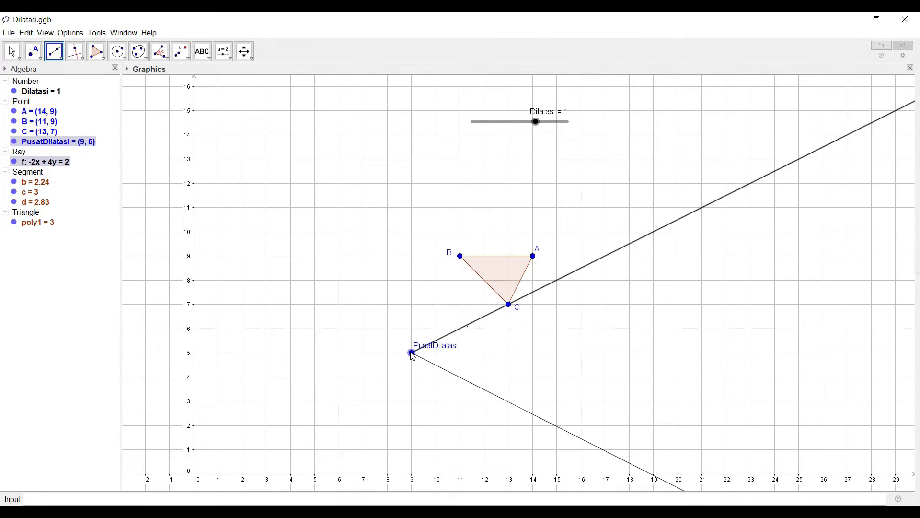
left_click(460, 258)
left_click(412, 353)
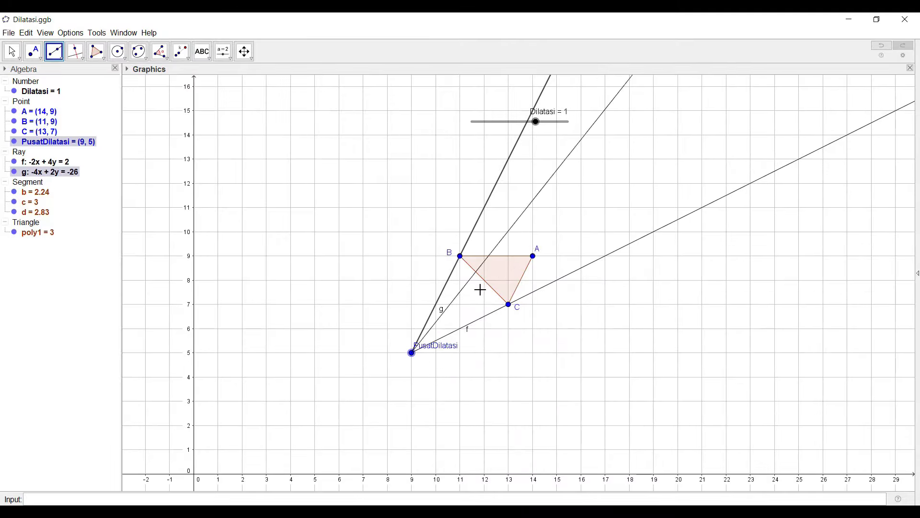
left_click(533, 257)
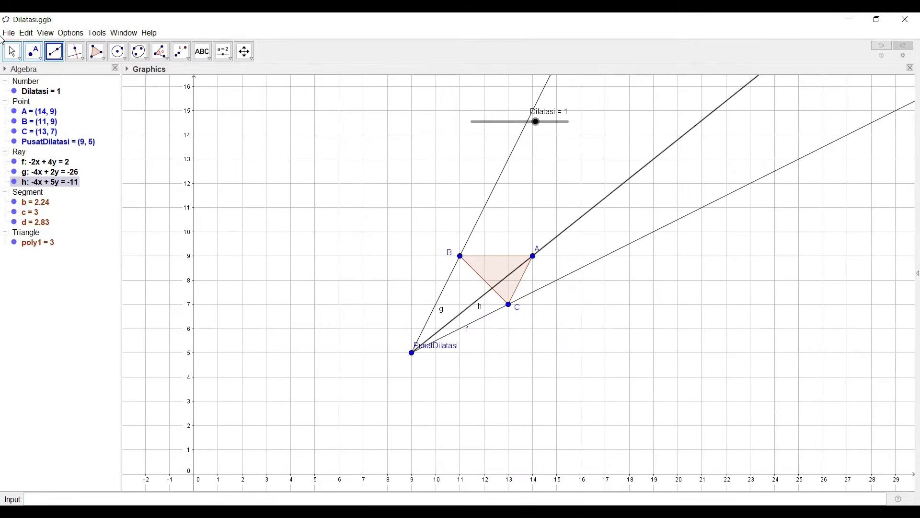
left_click(11, 50)
left_click_drag(455, 346, 463, 371)
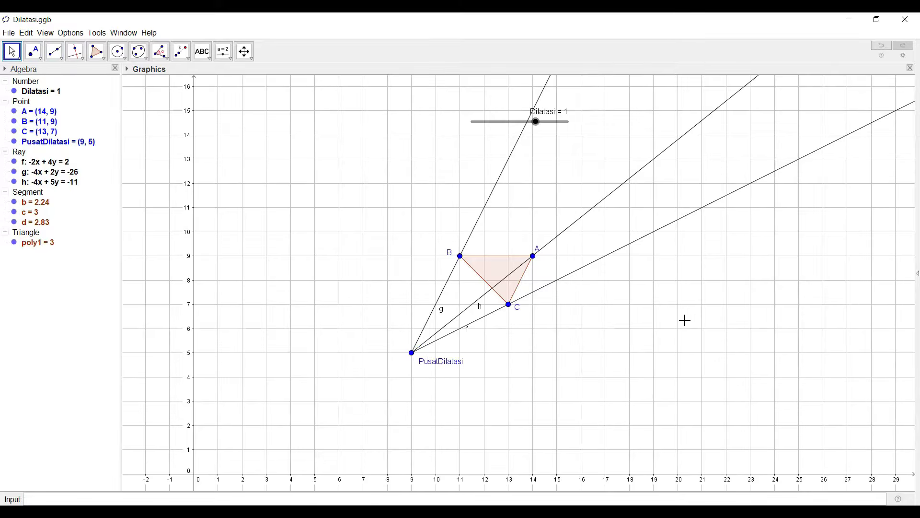
Dilate triangle ABC from PusatDilatasi using the slider name Dilatasi as the factor
left_click(182, 52)
left_click(488, 269)
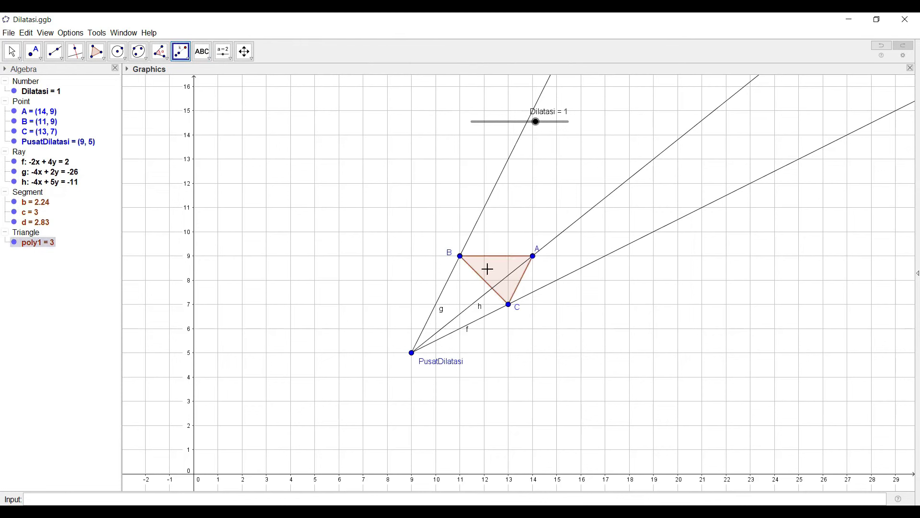
left_click(413, 352)
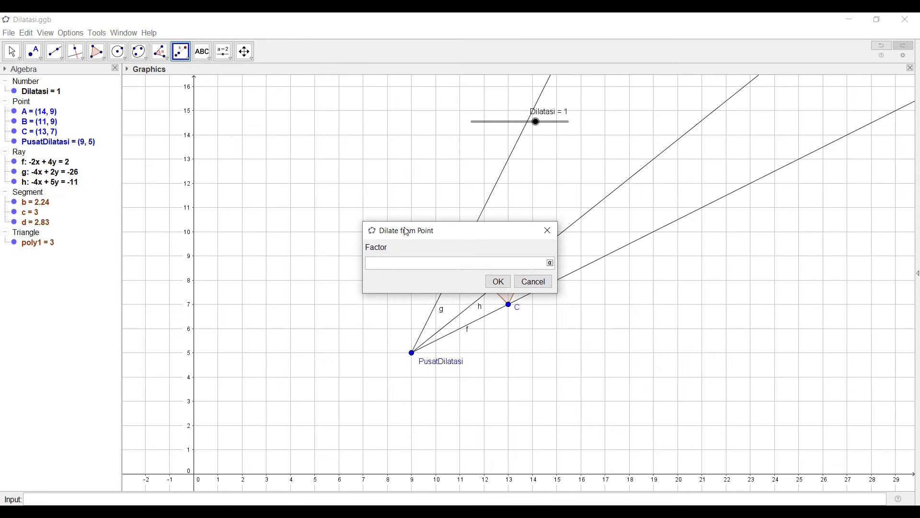
left_click_drag(411, 234, 281, 149)
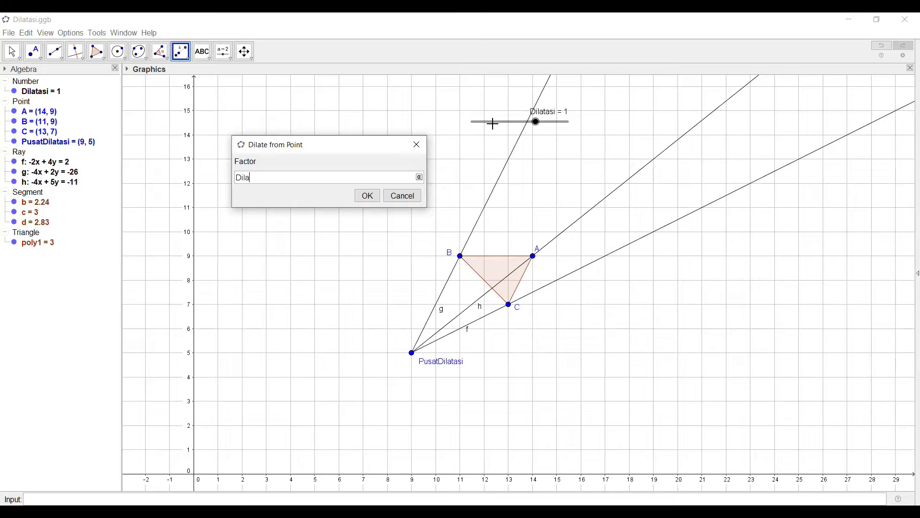
type("tasi")
key("Return")
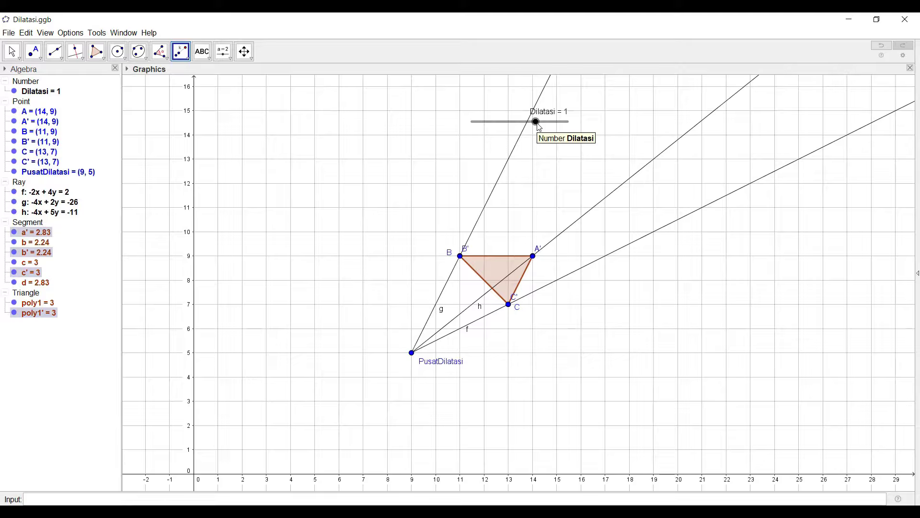
Set the Dilatasi slider to -0.5 and move the A' label to the outer side of its point
key("Escape")
left_click_drag(536, 124, 511, 133)
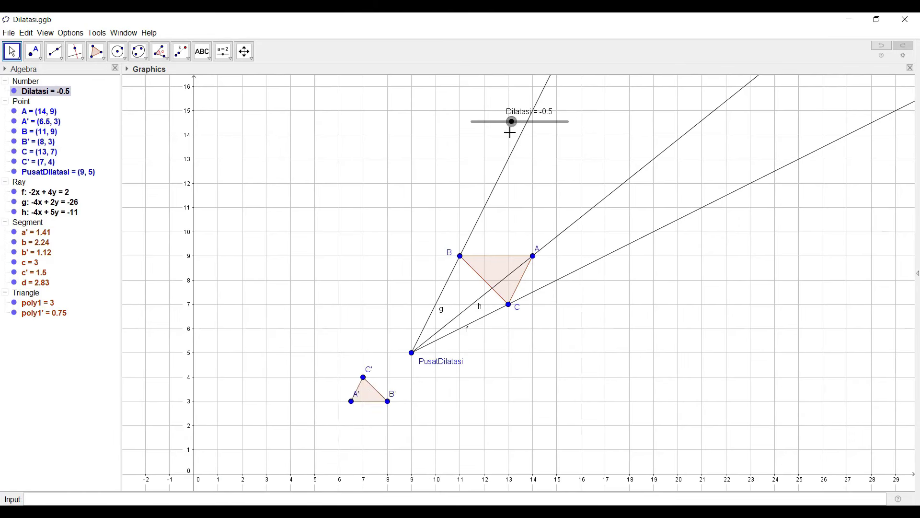
left_click_drag(358, 395, 335, 396)
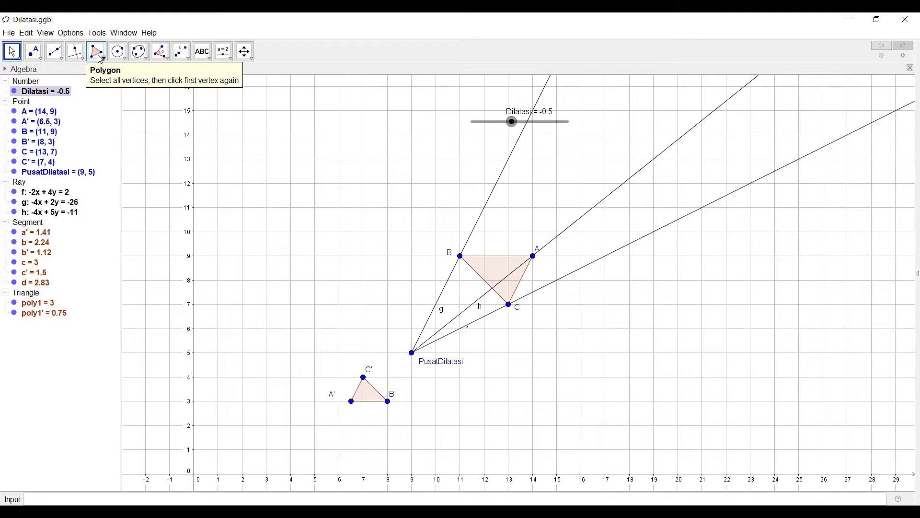
Draw rays from PusatDilatasi through the image points B', C' and A'
left_click(59, 55)
left_click(412, 353)
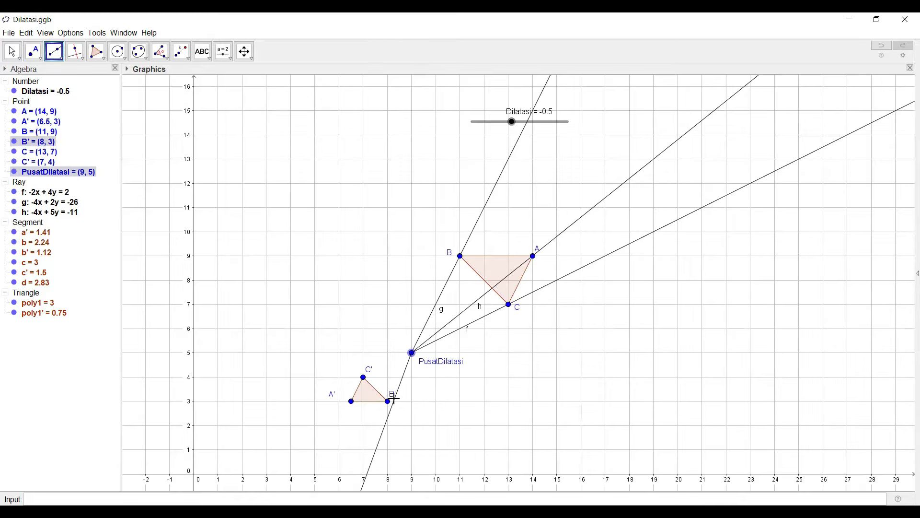
left_click(389, 401)
left_click(411, 353)
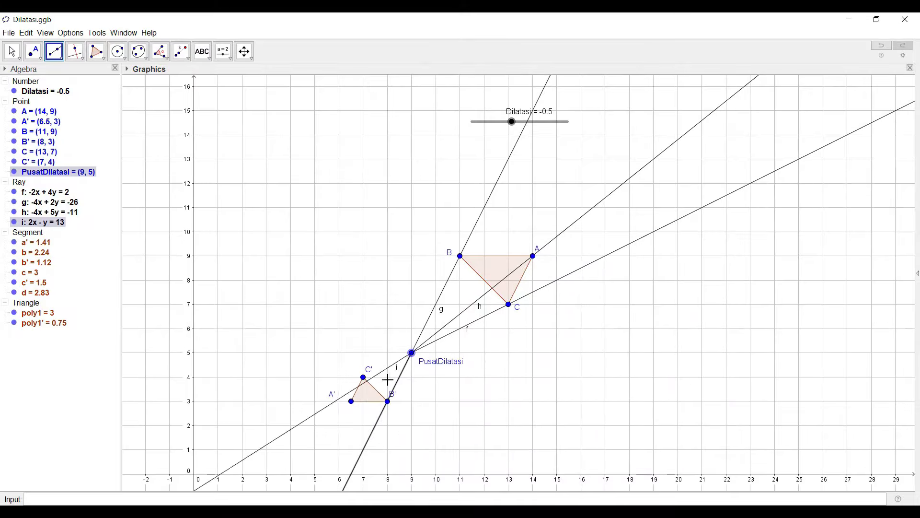
left_click(363, 377)
left_click(412, 353)
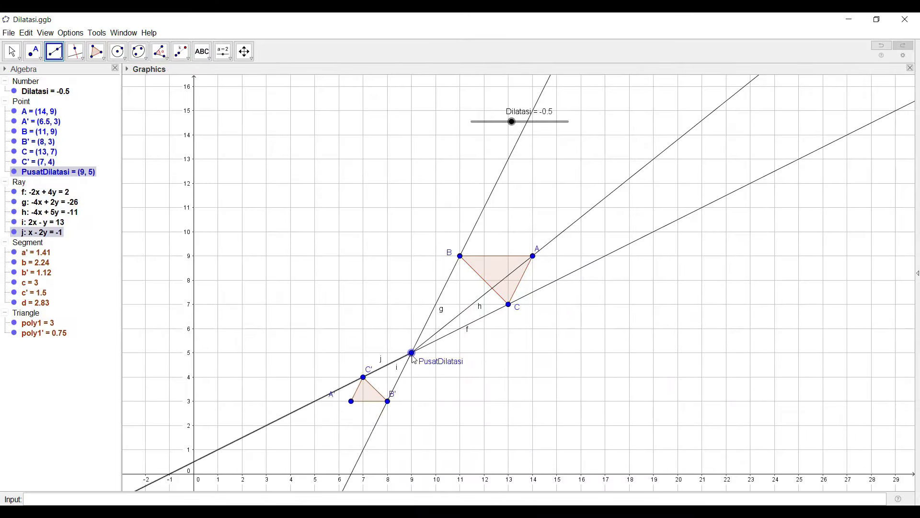
left_click(351, 401)
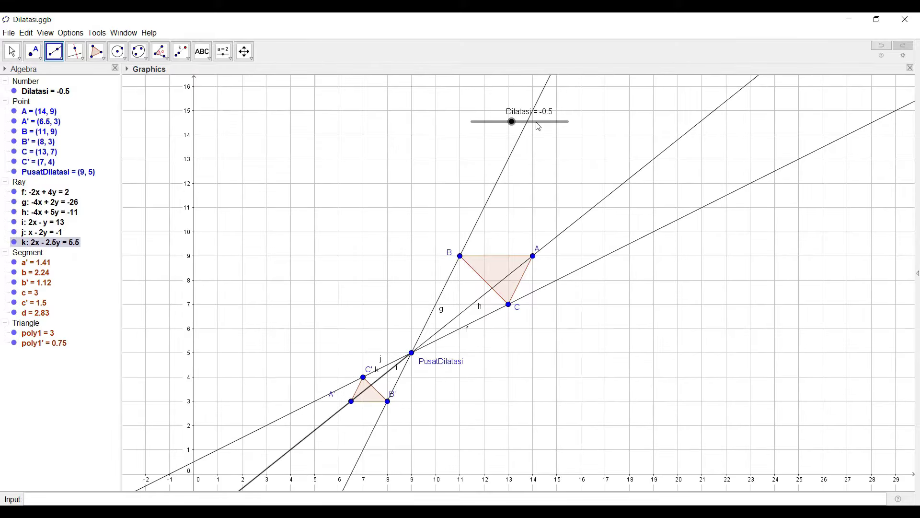
Move the Dilatasi slider to around x = 3 to 7, y = 15, and set its increment to 0.1
key("Escape")
left_click_drag(528, 124, 330, 115)
right_click(355, 112)
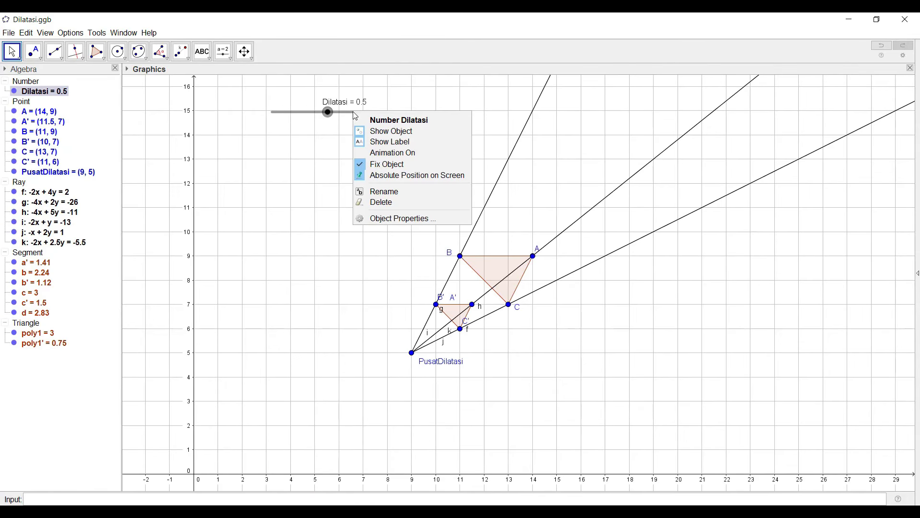
left_click(400, 220)
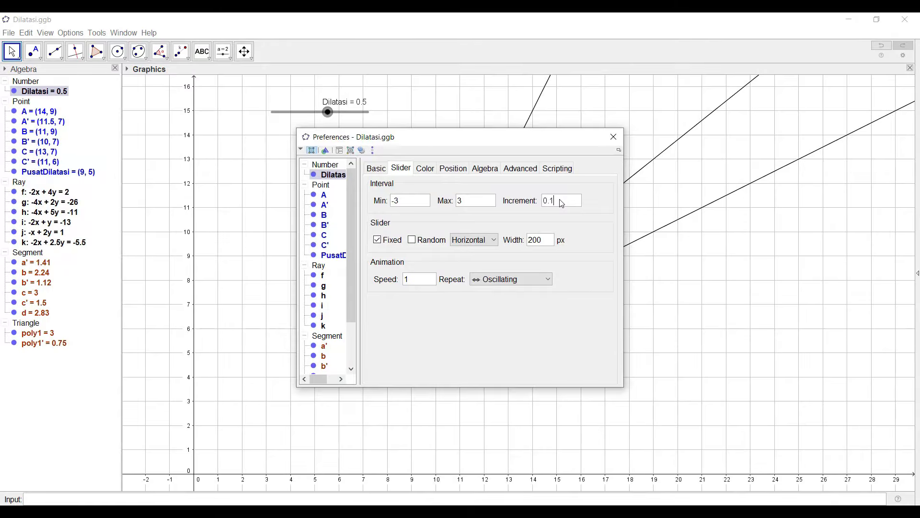
left_click(614, 136)
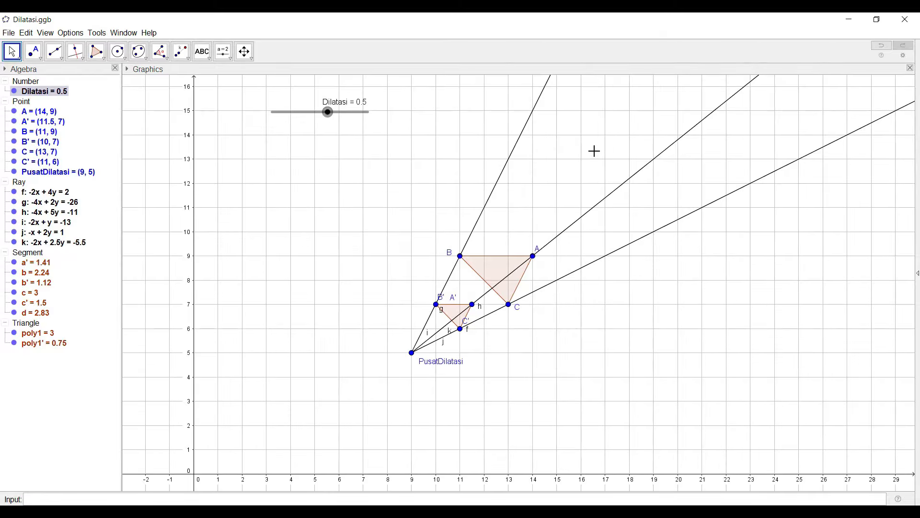
Run the Dilatasi slider's animation to check the dilation of the triangle, and stop it
right_click(344, 115)
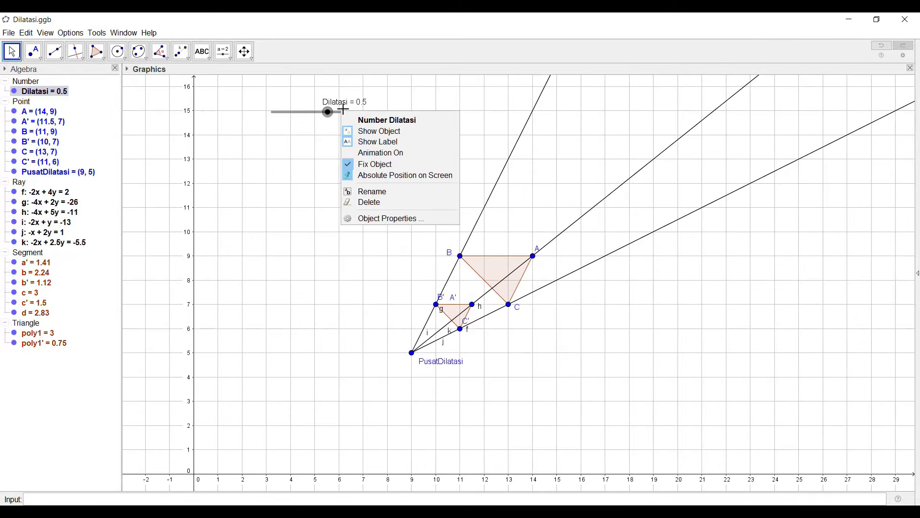
left_click(393, 153)
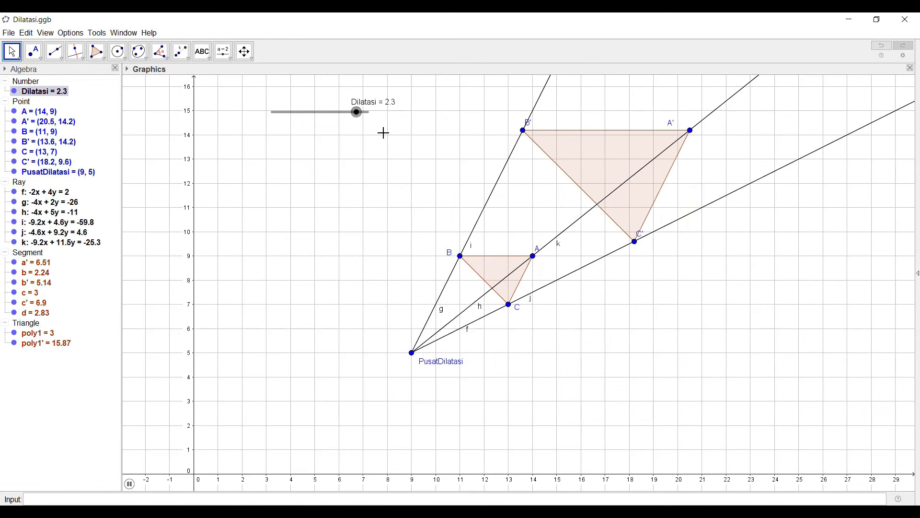
right_click(359, 111)
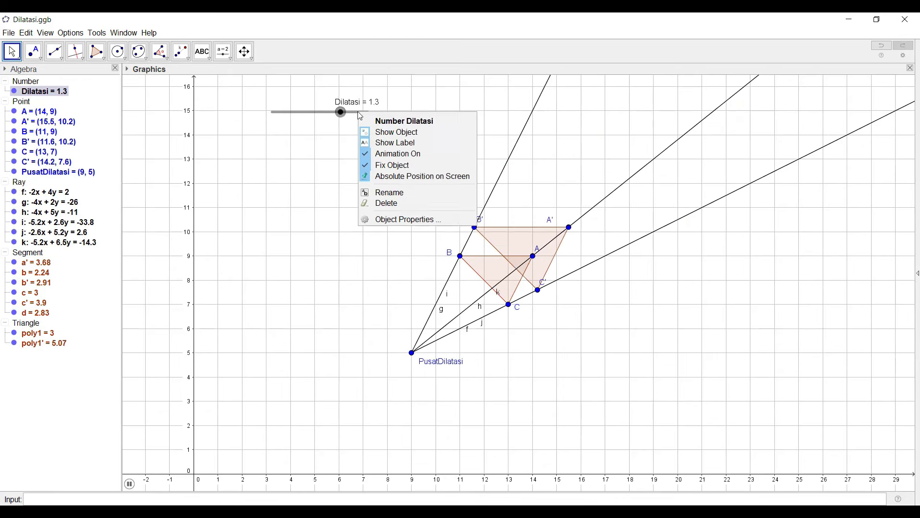
left_click(403, 154)
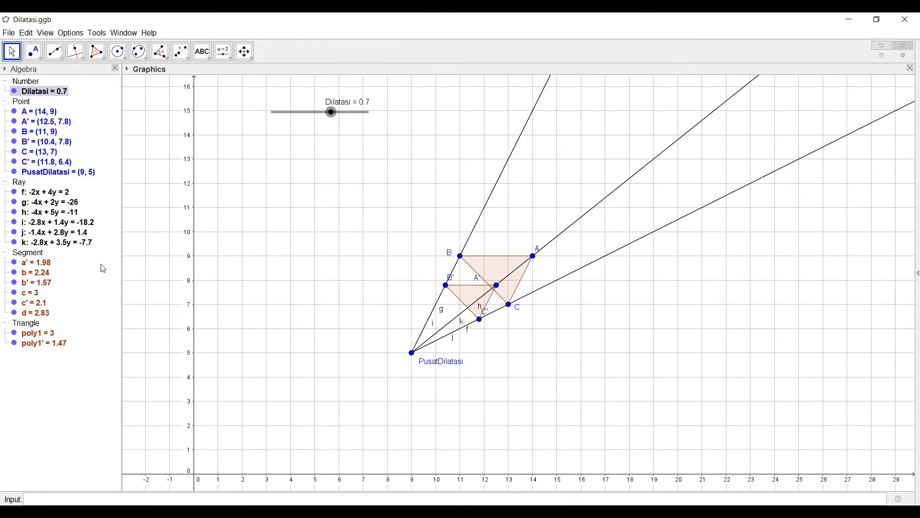
right_click(31, 254)
left_click(73, 290)
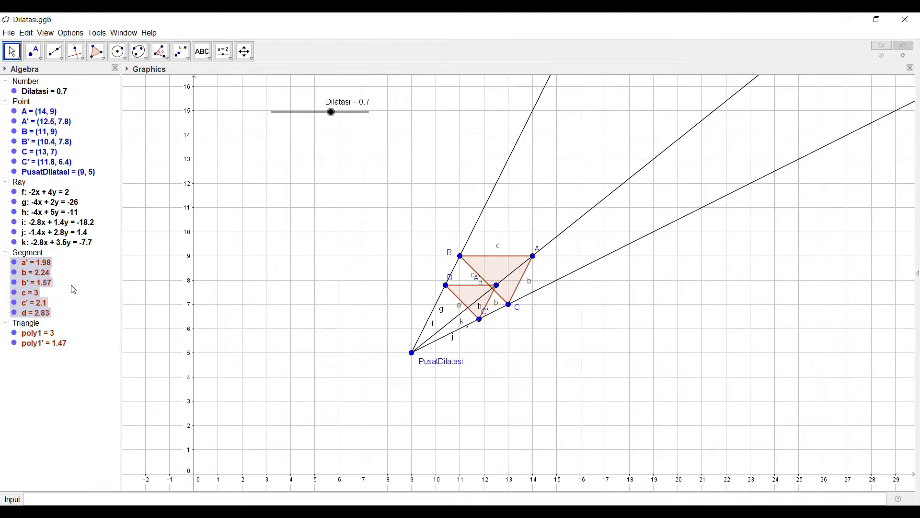
right_click(39, 255)
left_click(70, 290)
Hide the labels of all six rays
right_click(19, 182)
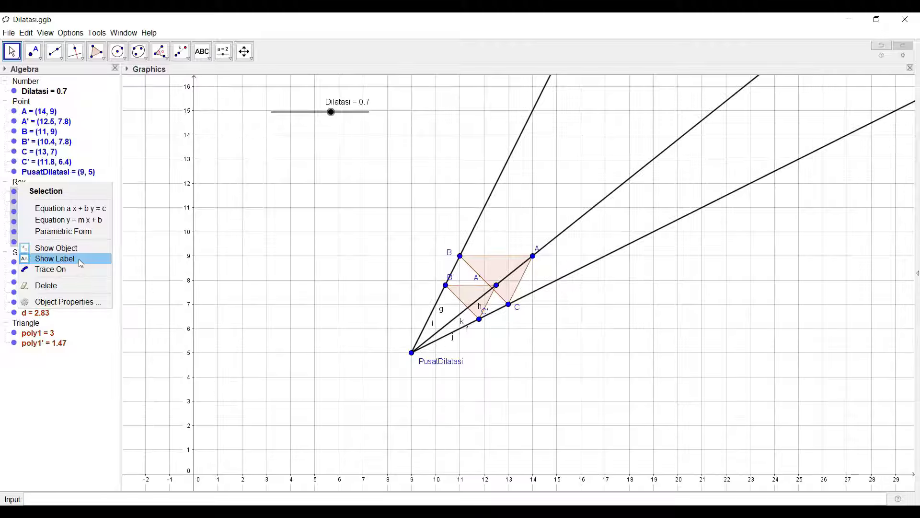
left_click(78, 259)
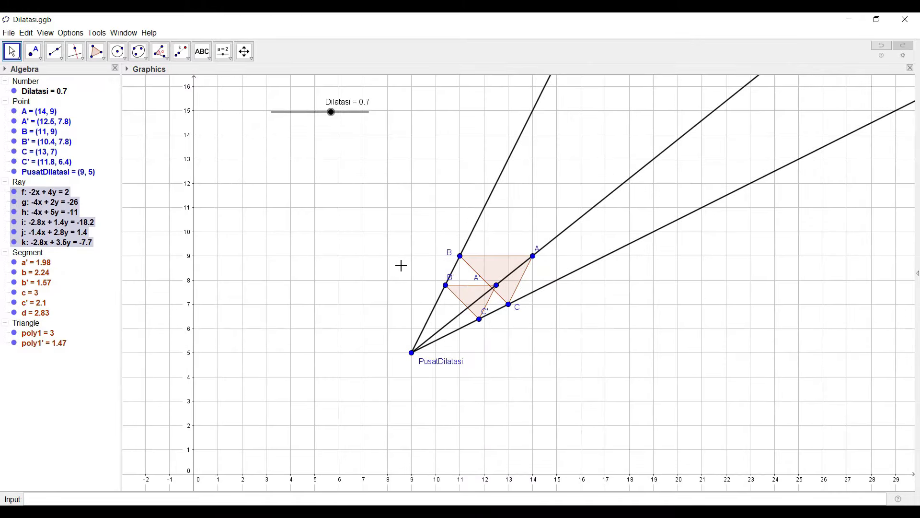
Turn on the Dilatasi slider's animation and show a wider area of the plot around both triangles
right_click(330, 113)
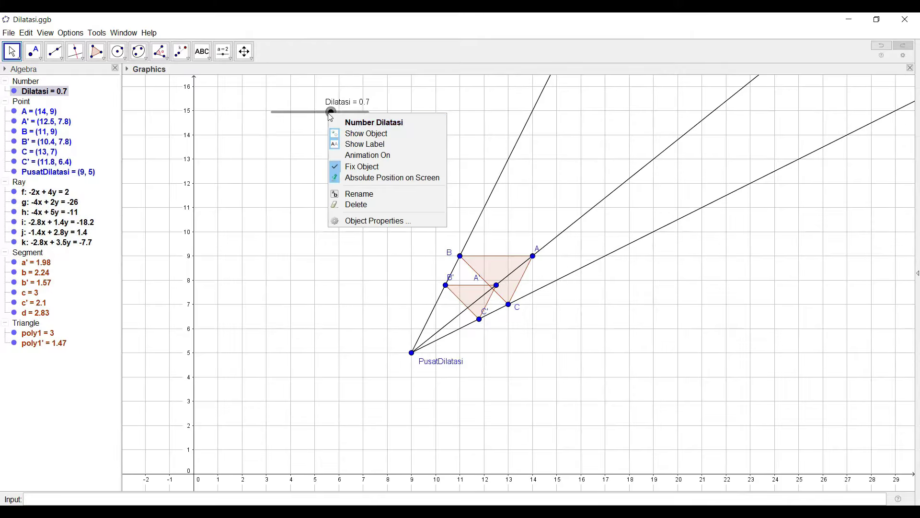
left_click(364, 156)
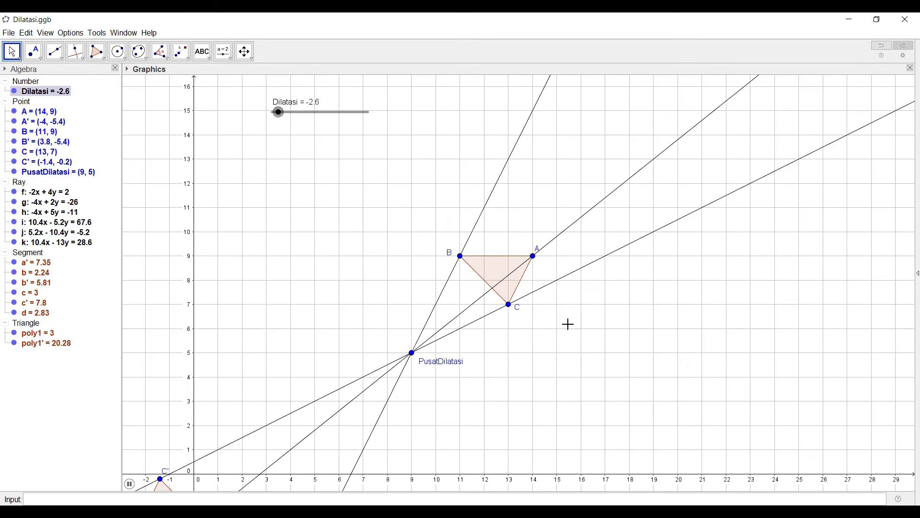
scroll(570, 331, "down", 6)
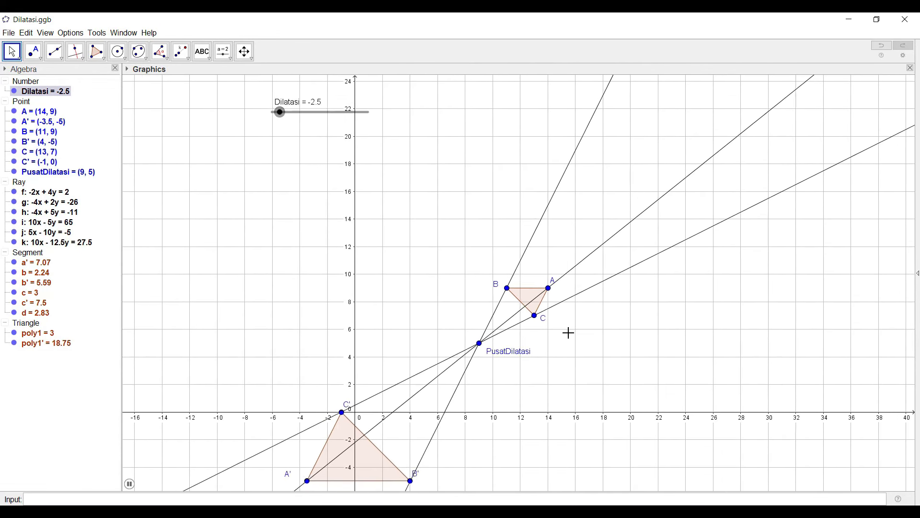
scroll(585, 345, "down", 2)
left_click_drag(650, 369, 602, 292)
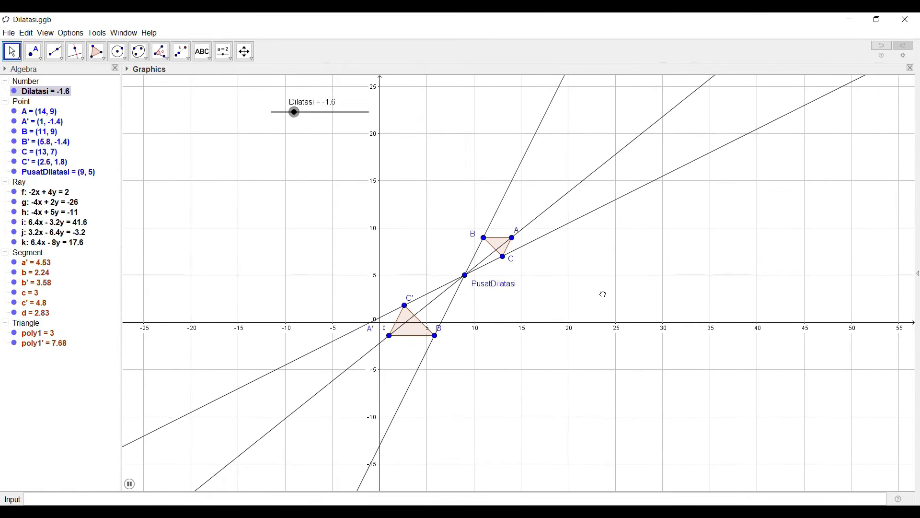
scroll(530, 274, "down", 1)
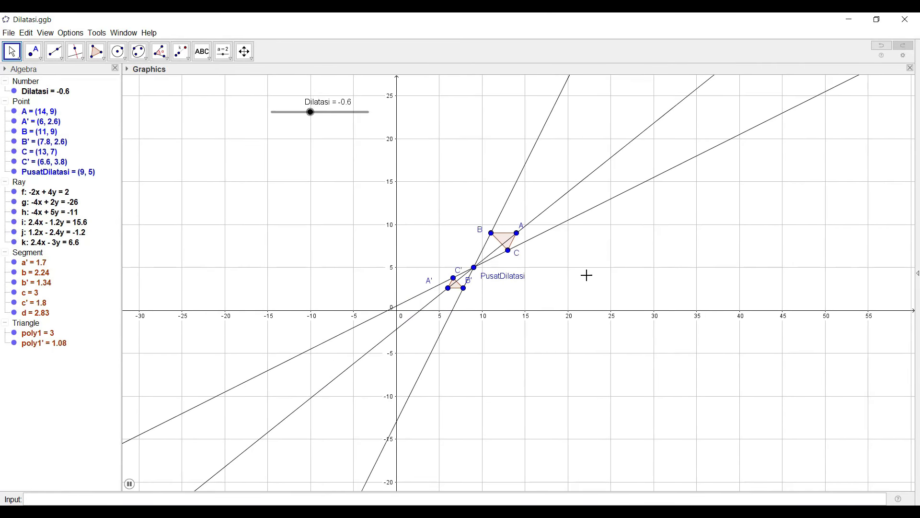
scroll(599, 266, "up", 2)
scroll(600, 267, "up", 2)
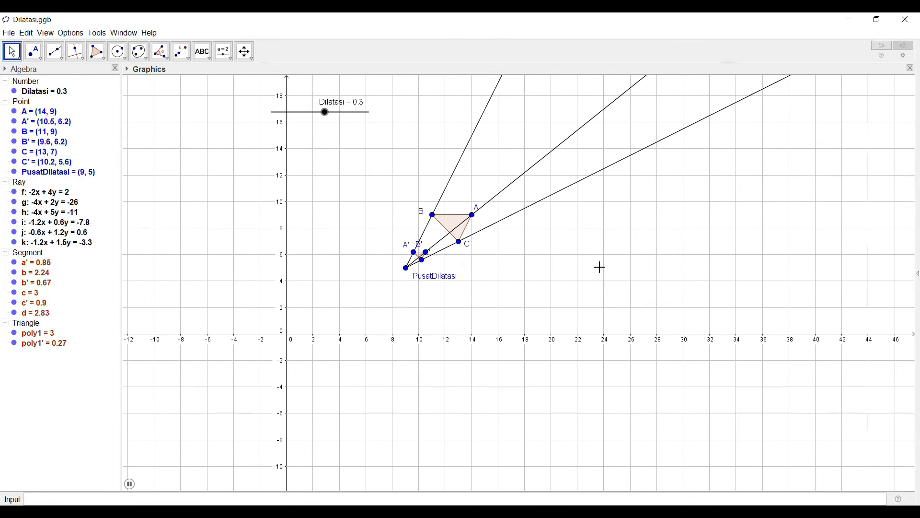